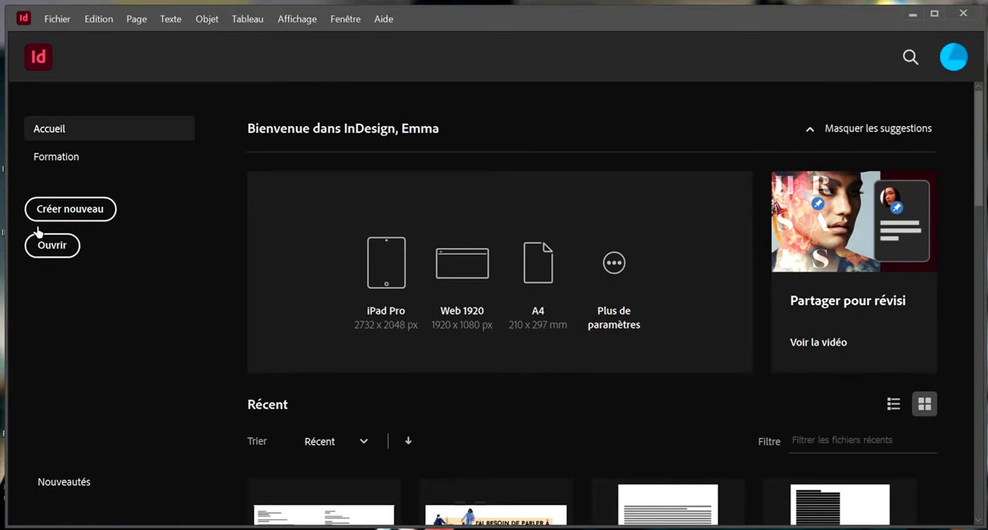
Create a new A5 portrait document, 148 x 210 mm, with one page and facing pages
click(64, 210)
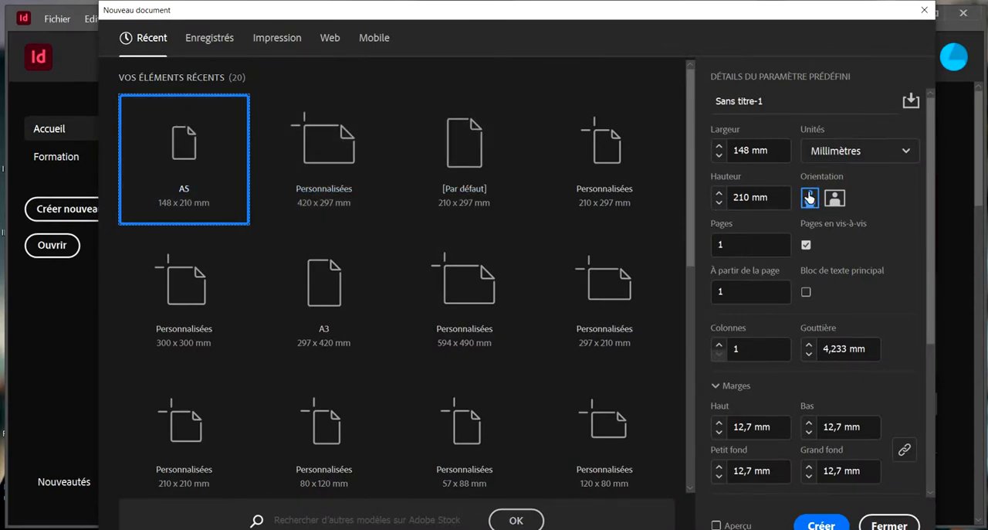
click(812, 525)
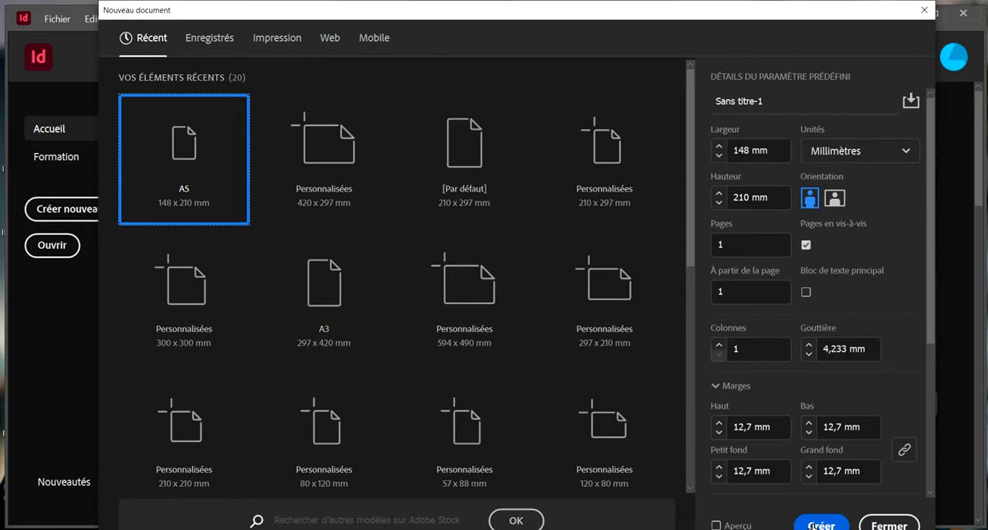
click(813, 526)
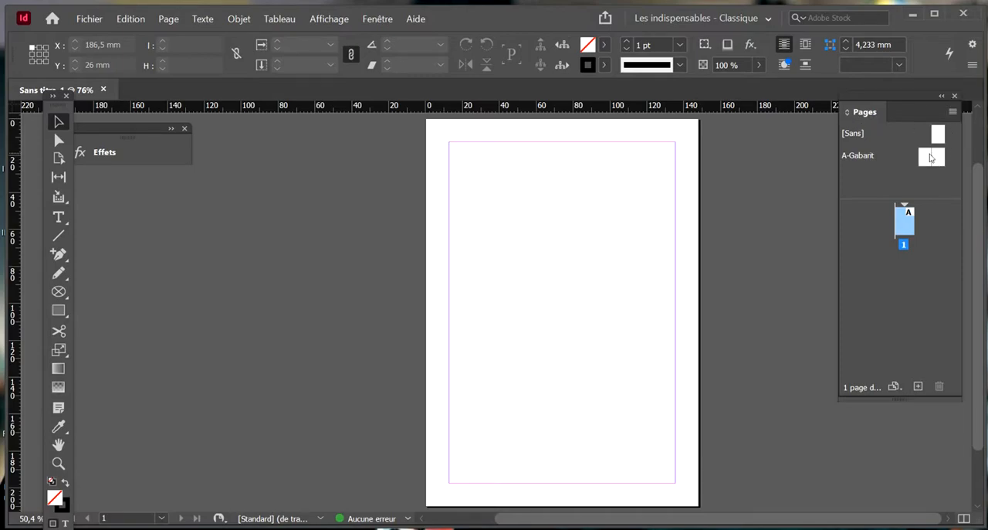
Hide and redisplay the page overview, and add two new pages to the document
click(955, 96)
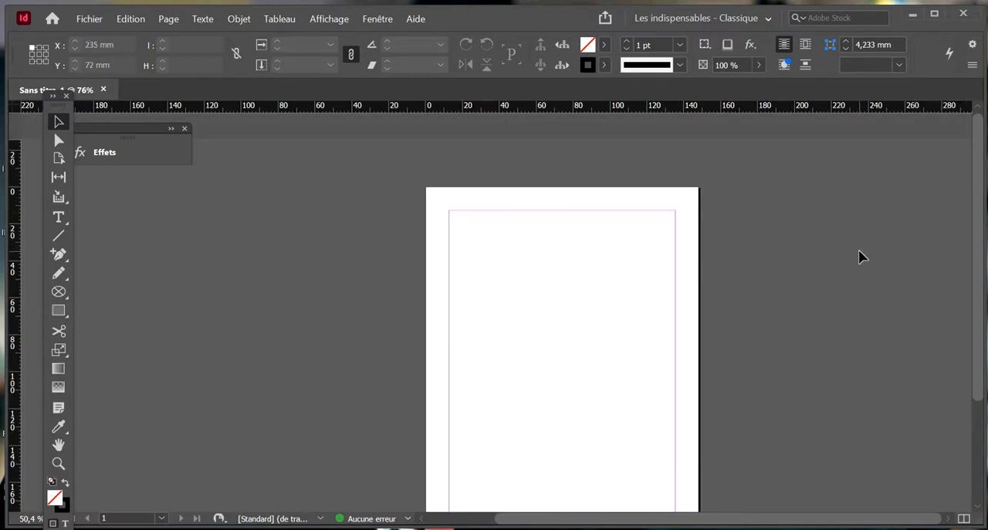
click(378, 18)
click(441, 274)
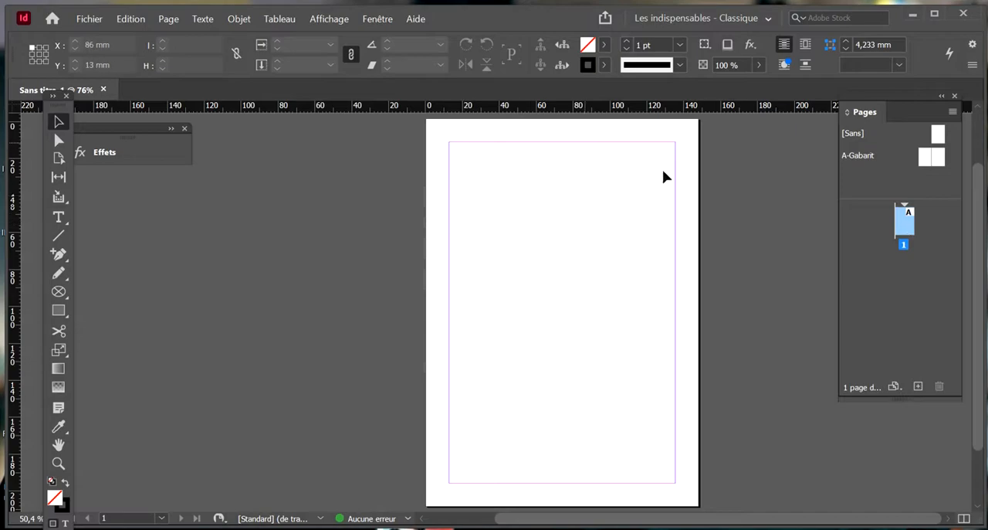
click(917, 386)
click(917, 388)
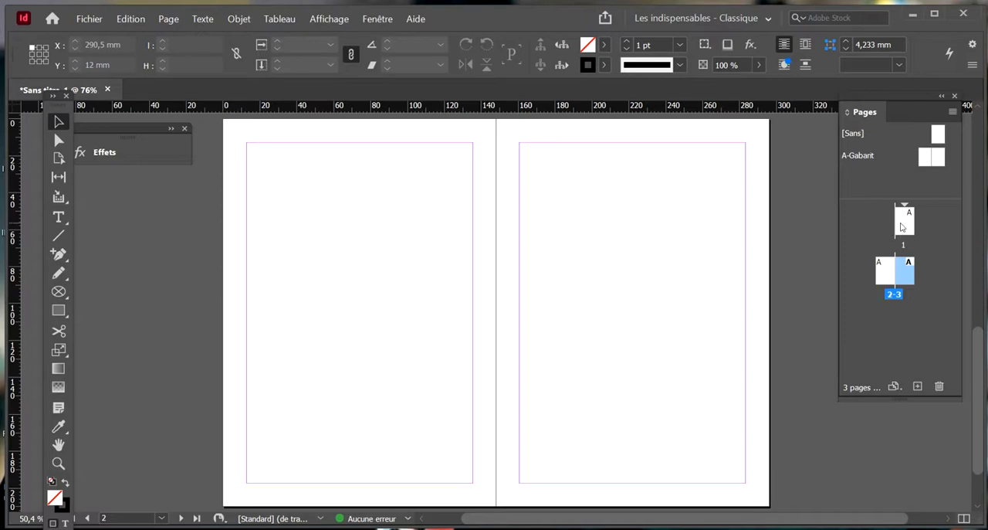
View page 1, the 2-3 spread and page 1 again to examine the facing-pages layout
double_click(903, 221)
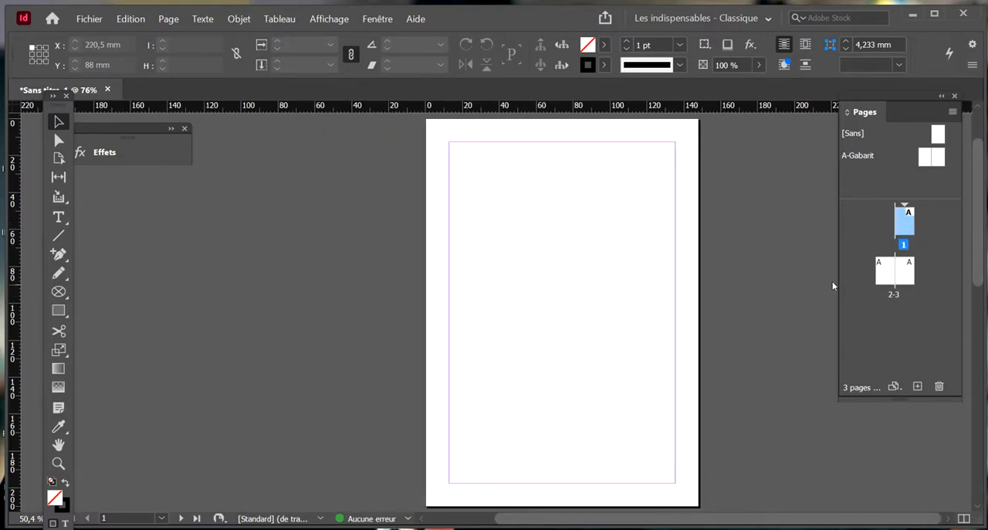
double_click(892, 271)
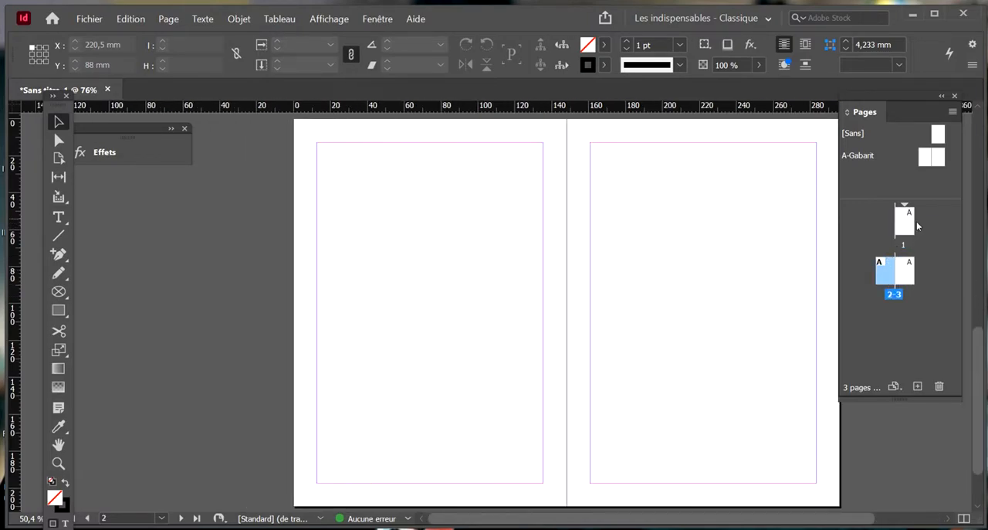
double_click(910, 216)
scroll(620, 218, up, 2)
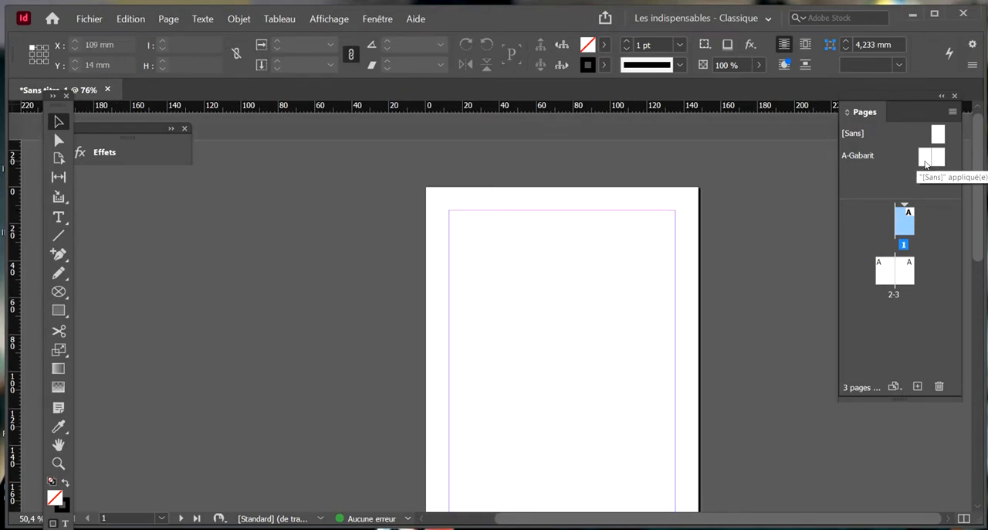
Open the A-Gabarit master spread and set all four of its margins to 4 mm
double_click(926, 158)
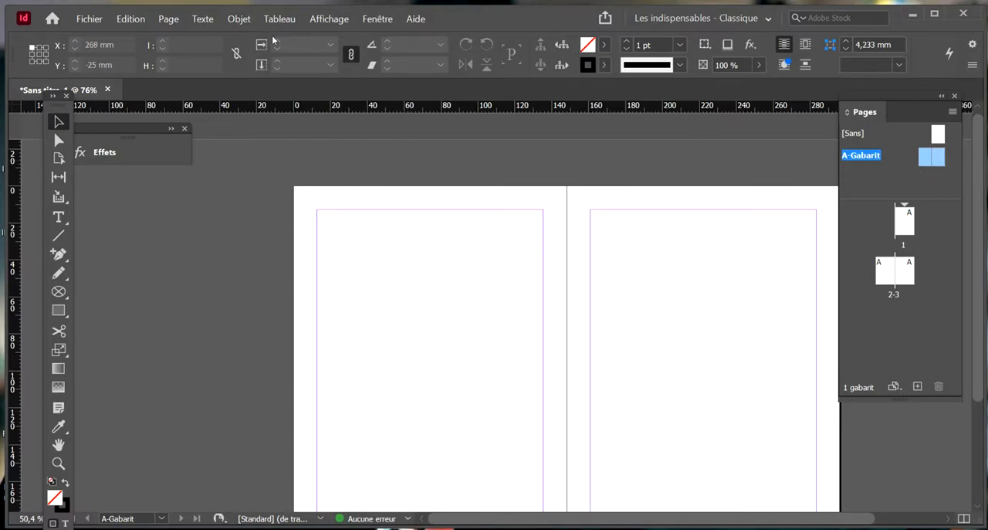
click(167, 19)
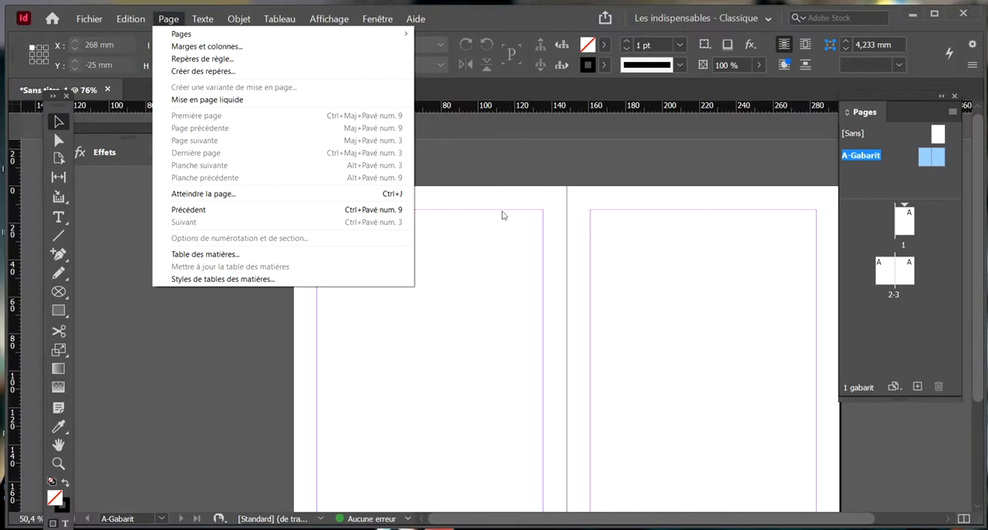
click(207, 47)
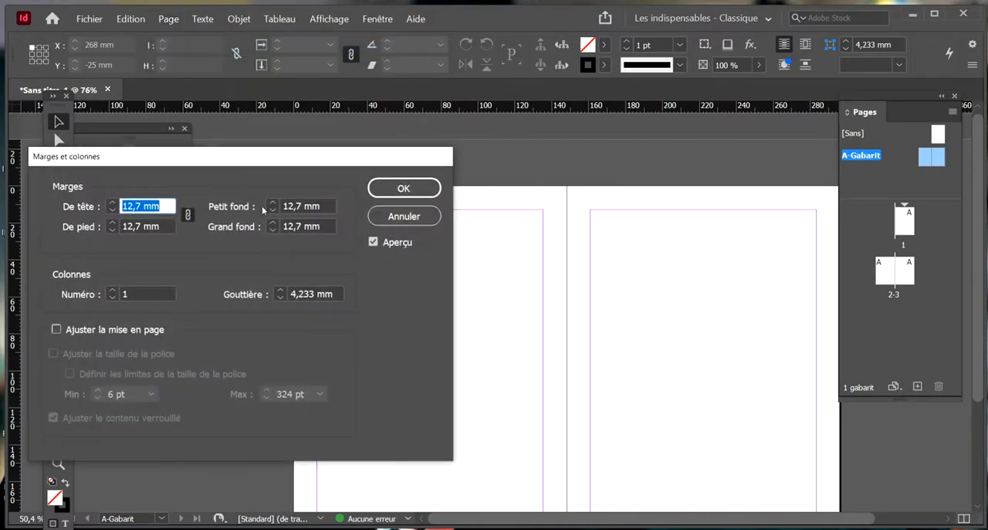
click(114, 211)
click(113, 211)
click(114, 211)
click(113, 211)
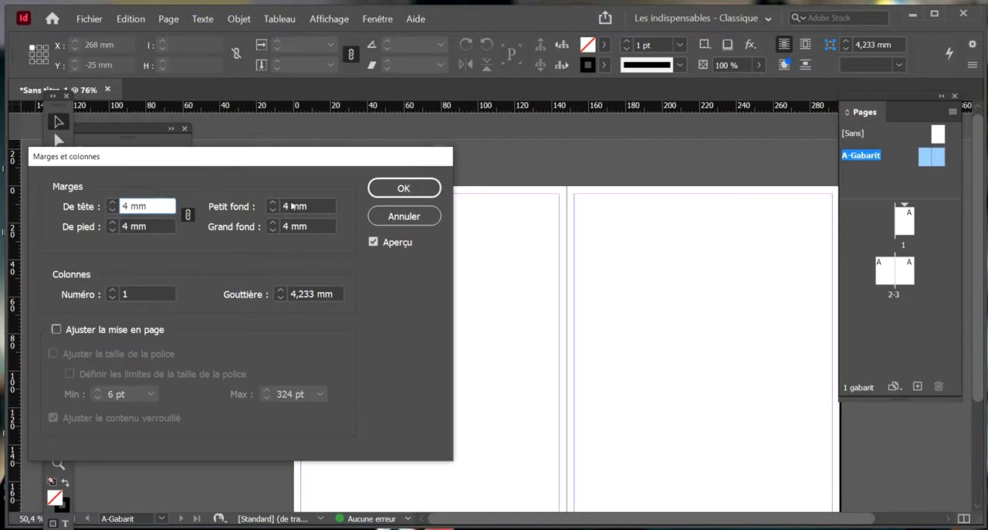
click(404, 189)
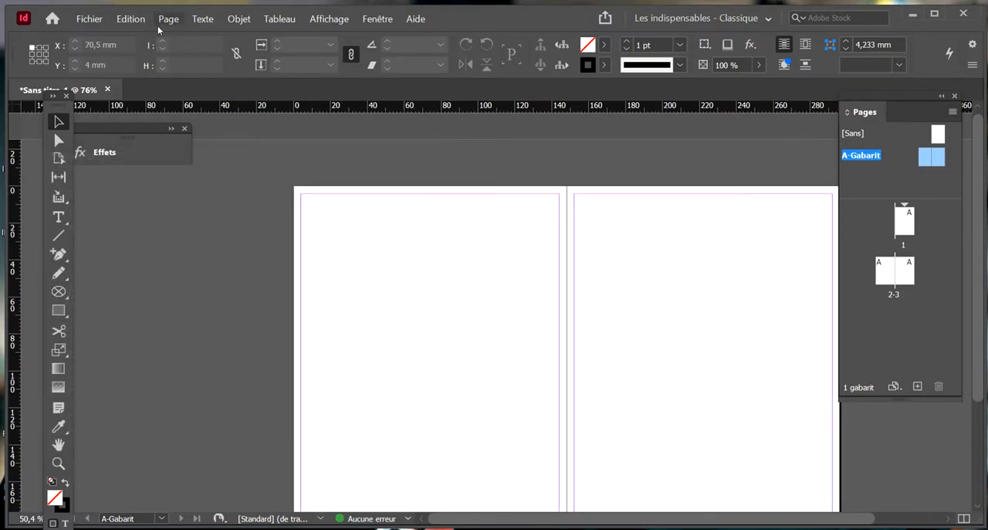
Start creating guides on the A-Gabarit spread with 6 rows and 6 columns fitted to the margins
click(166, 20)
click(224, 75)
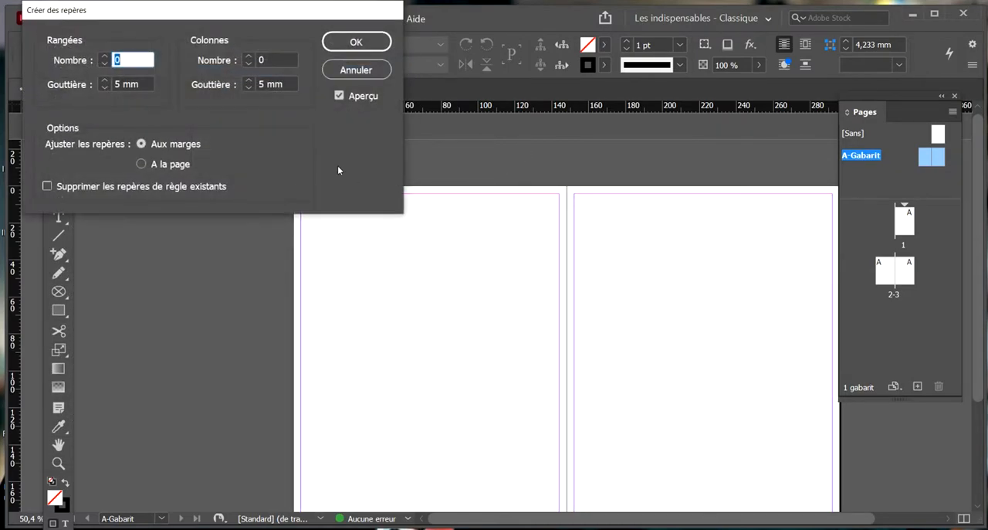
click(106, 57)
click(105, 57)
click(105, 57)
click(105, 57)
click(105, 57)
click(105, 57)
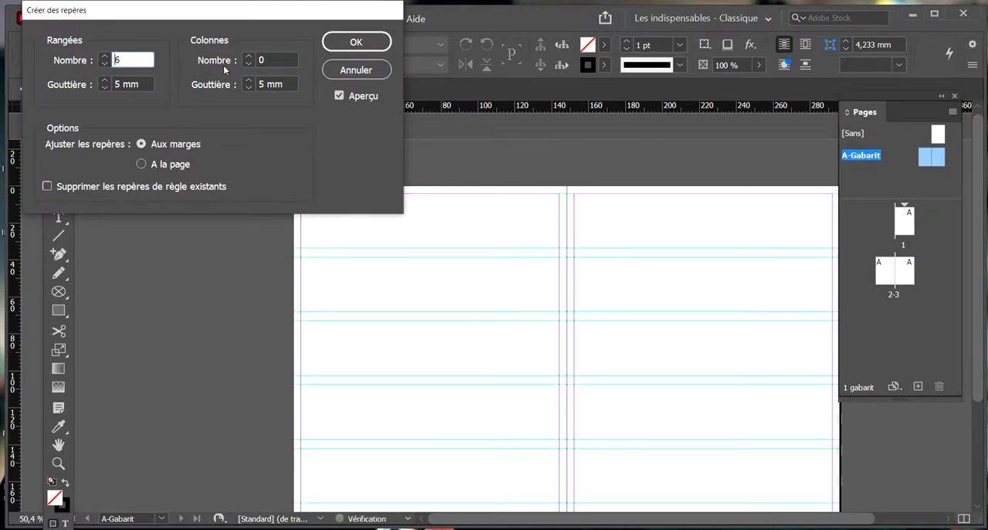
click(249, 57)
click(249, 58)
click(248, 57)
click(248, 58)
click(249, 57)
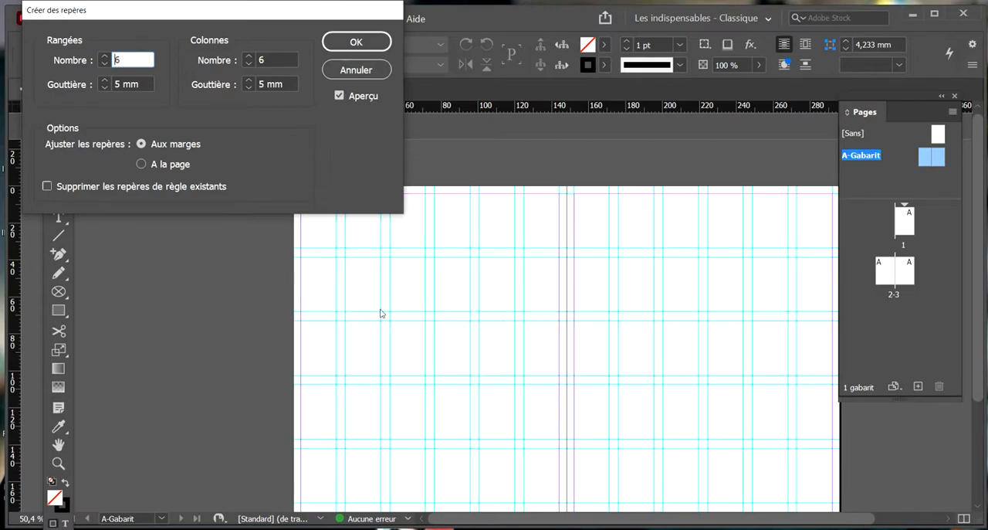
Set the row and column gutters to 1 mm and create the guides
click(107, 89)
click(107, 88)
click(107, 89)
click(107, 88)
click(247, 88)
click(248, 88)
click(247, 88)
click(248, 88)
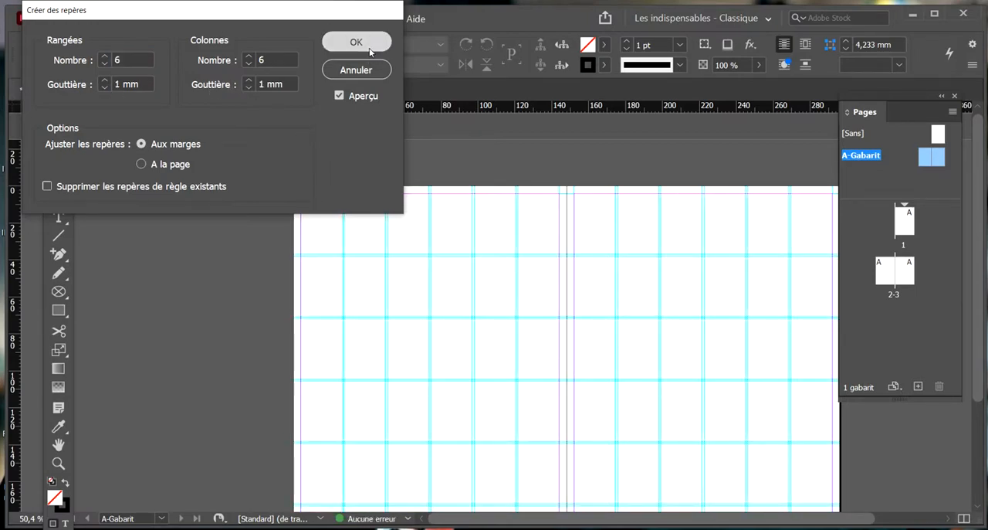
click(370, 51)
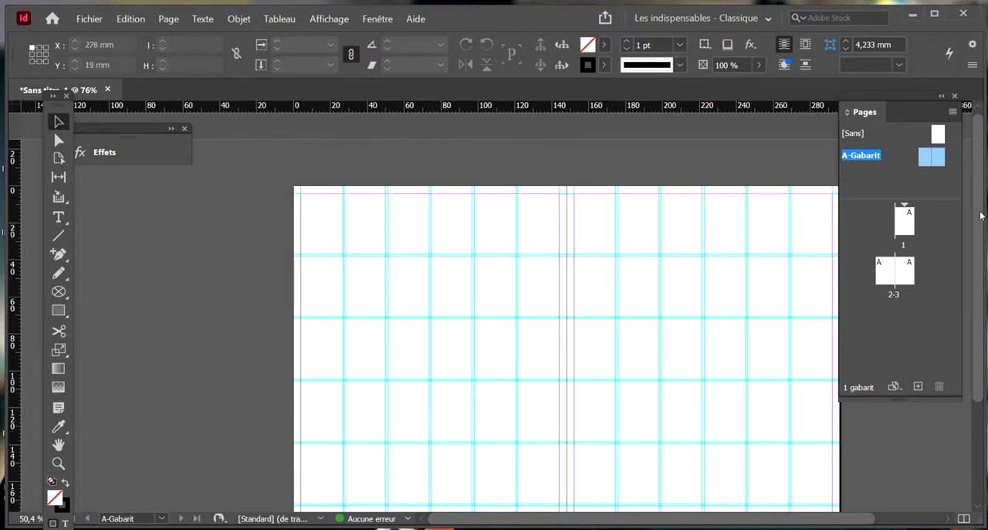
Examine the guide grid on the document's 2-3 spread, switching preview mode on and off
double_click(913, 230)
scroll(552, 292, down, 10)
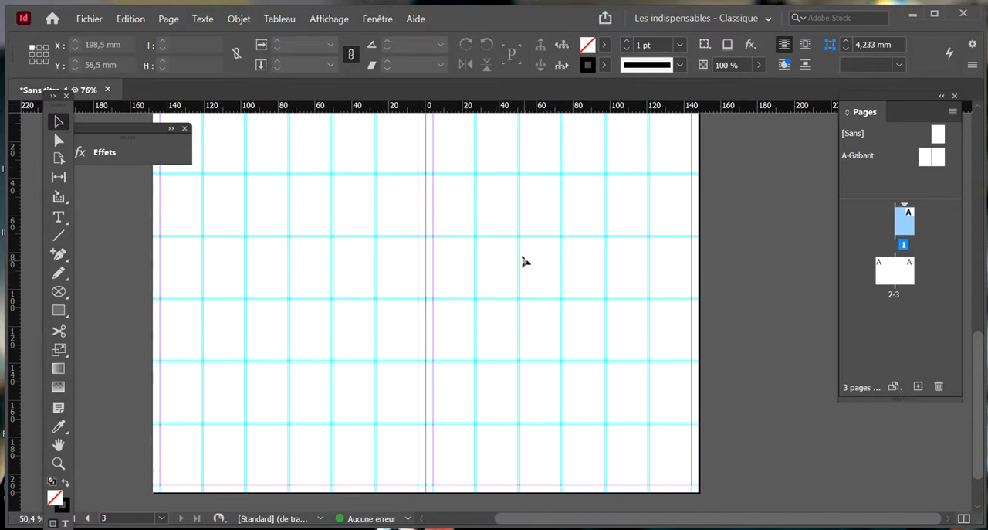
key(space)
drag(389, 296, 437, 322)
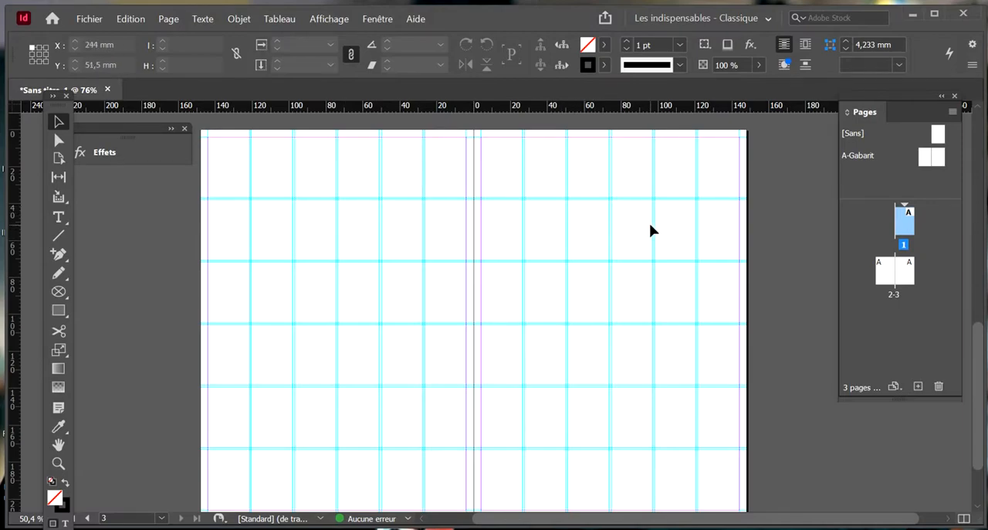
key(w)
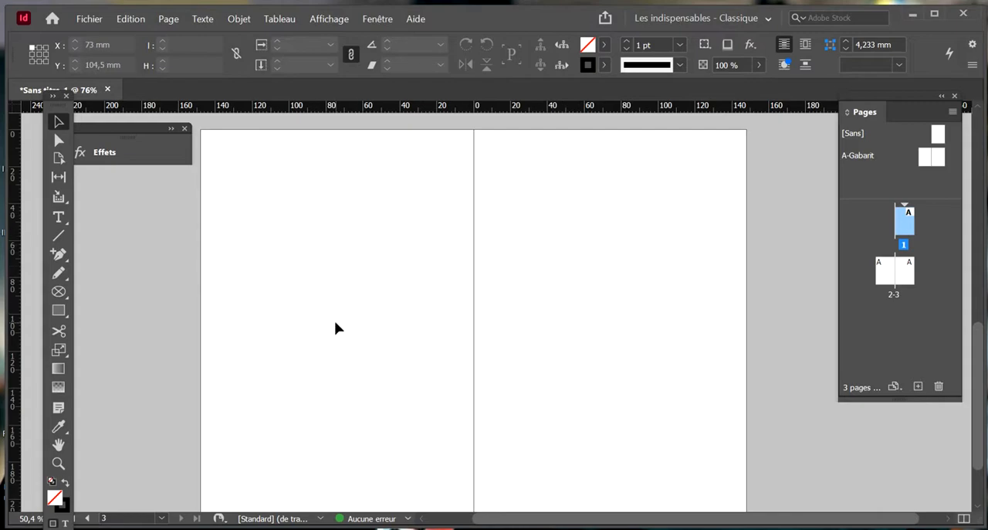
scroll(406, 275, down, 1)
scroll(406, 275, up, 1)
key(w)
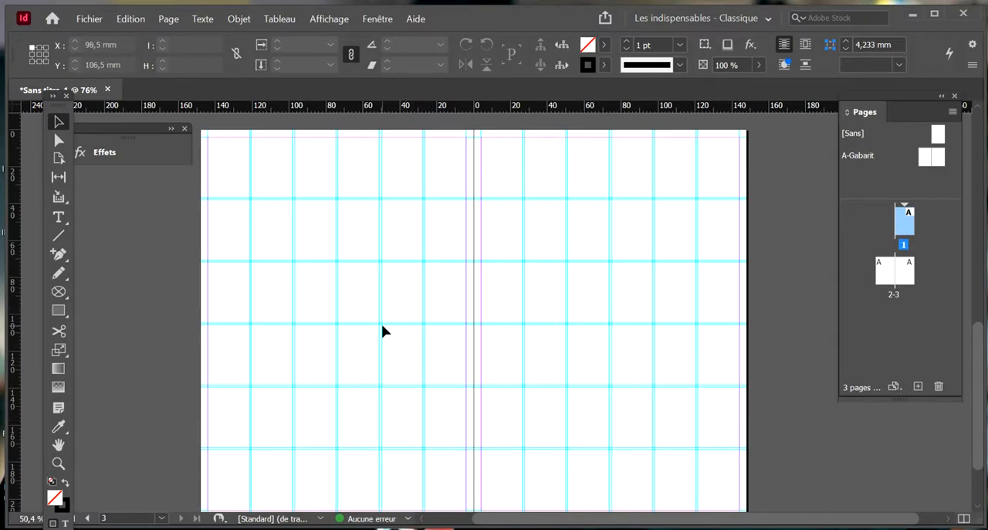
Draw a text frame about 195 x 49 mm across the upper part of the 2-3 spread and enter "fanzine 001"
click(68, 224)
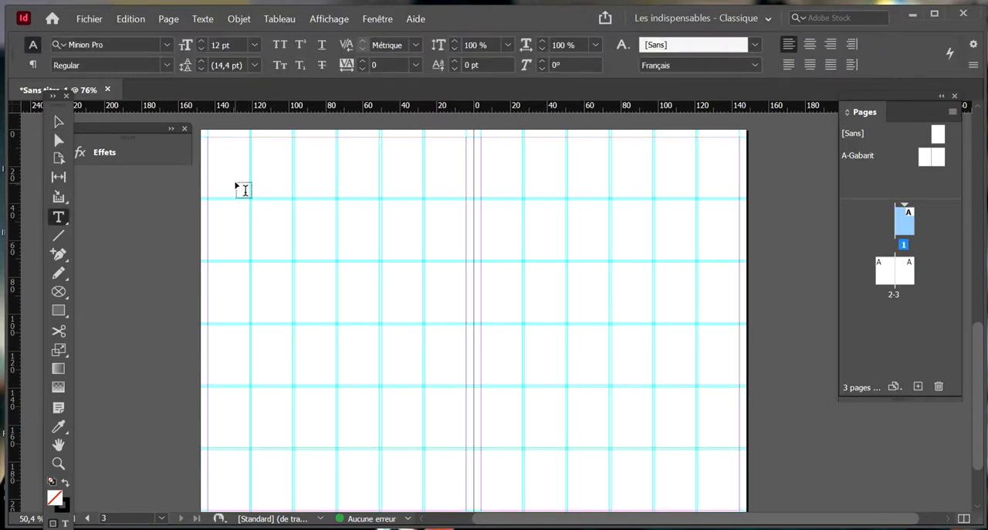
drag(233, 171, 592, 261)
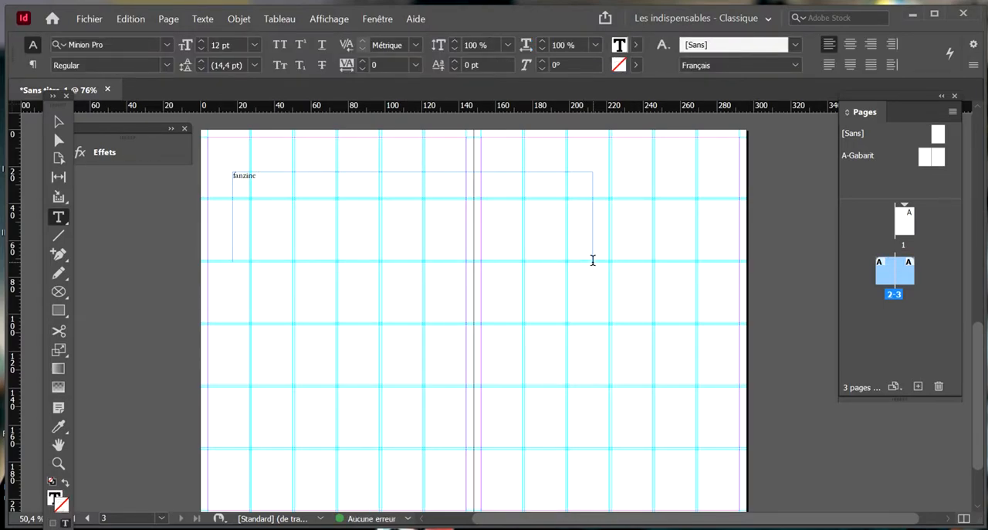
text(fanzine 001)
Format the "fanzine 001" text in the OneBrush font at 72 pt
triple_click(247, 176)
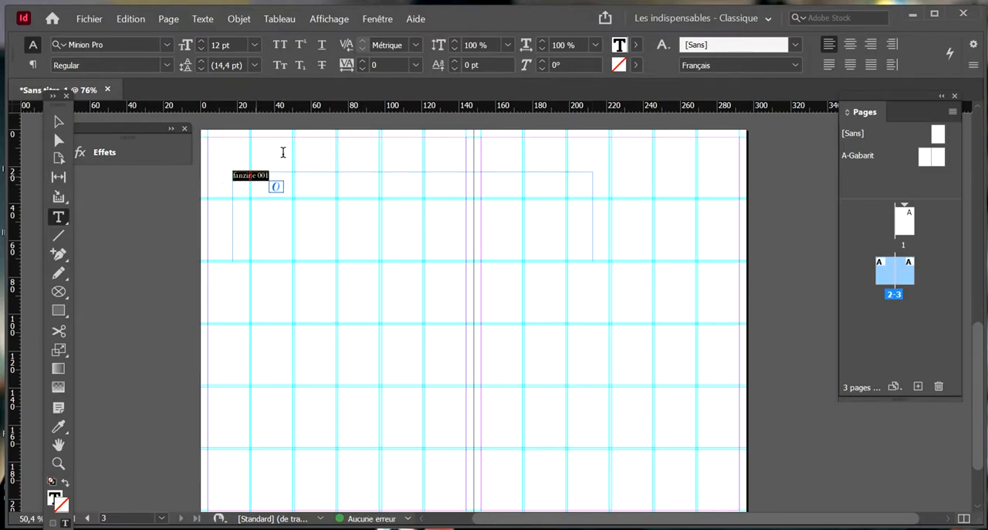
click(166, 44)
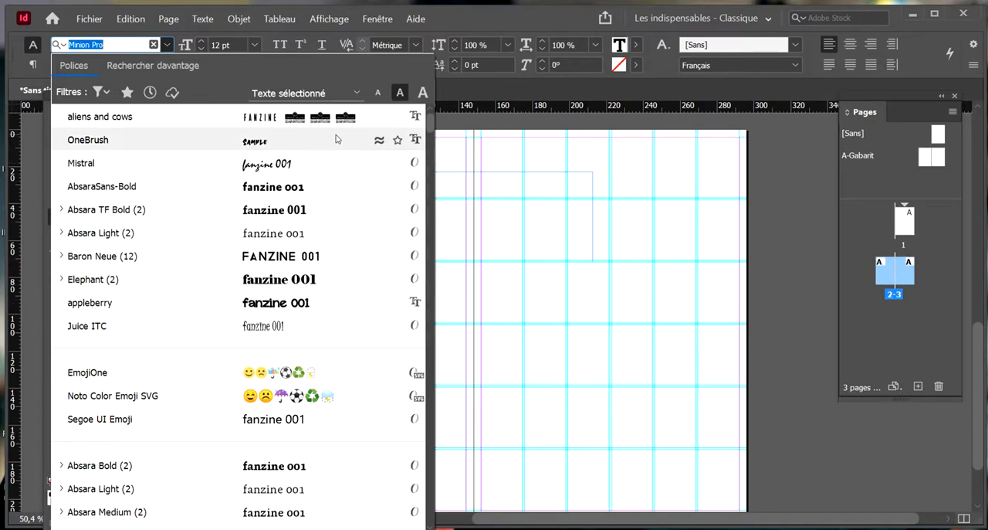
click(217, 144)
click(257, 46)
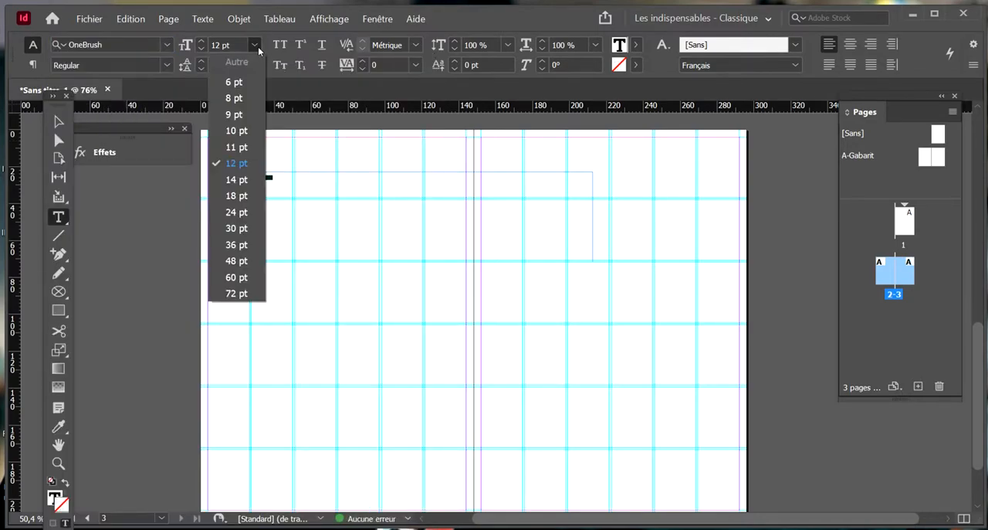
click(236, 293)
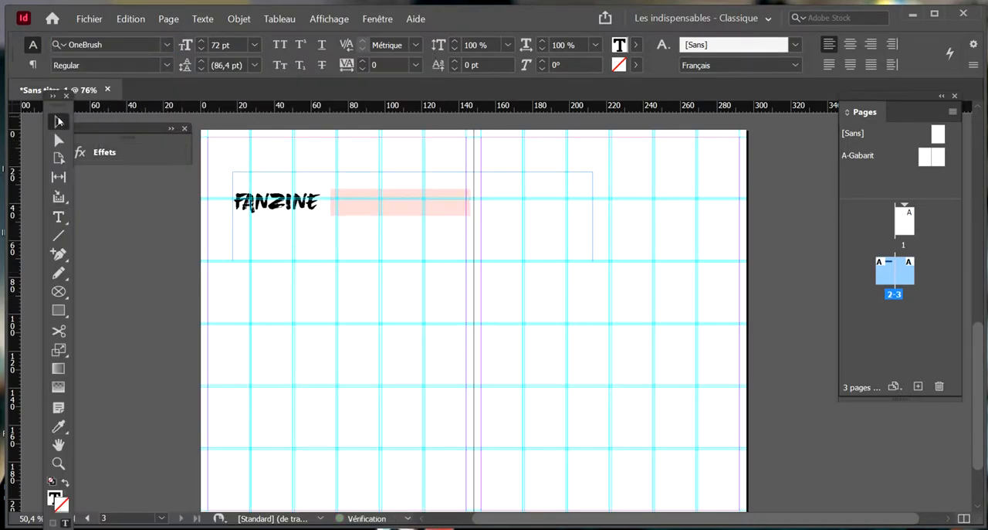
Replace "001" with a second "FANZINE", separated from the first word by a space
click(59, 121)
double_click(391, 201)
drag(472, 194, 336, 203)
key(BackSpace)
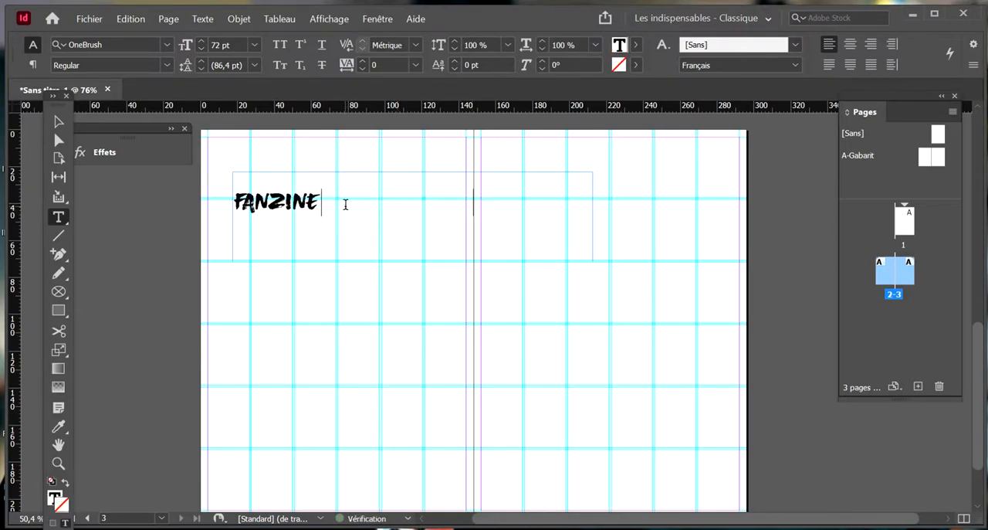
text(FANZINE)
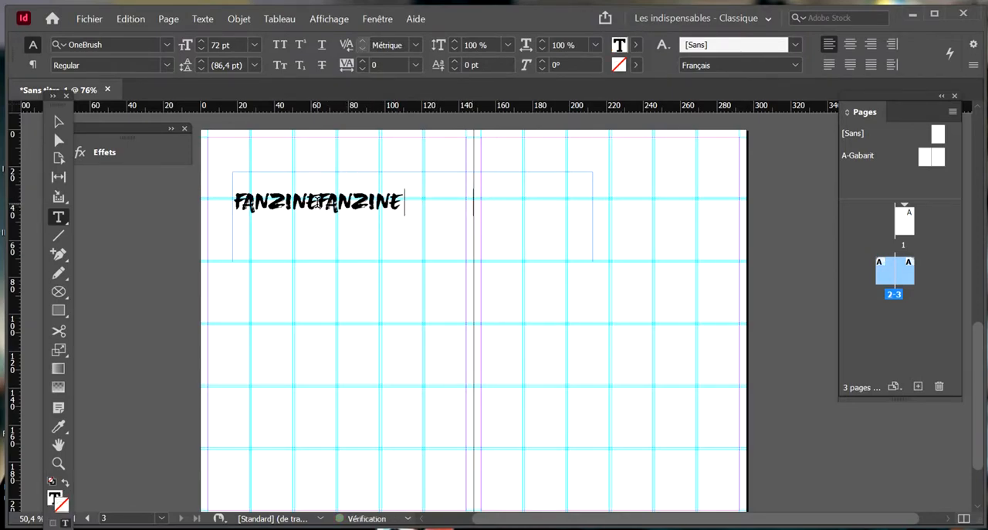
click(322, 198)
key(BackSpace)
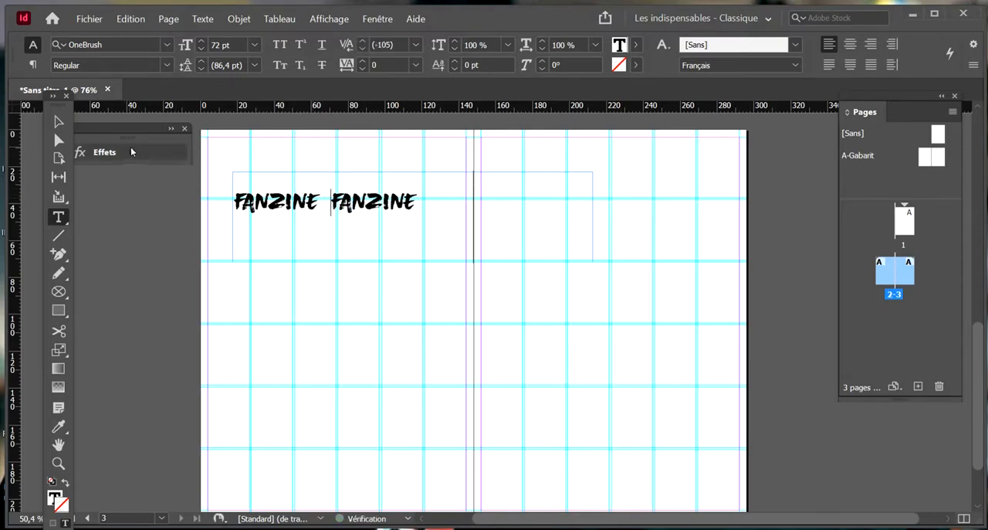
Move the FANZINE text frame to page 2's outer margin and narrow it to end just past the second word
click(59, 121)
click(285, 309)
drag(302, 236, 274, 216)
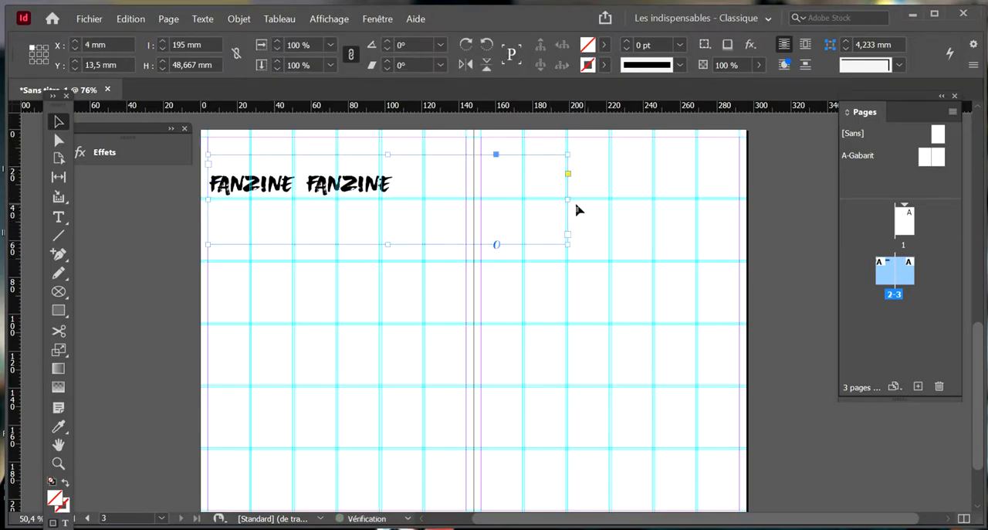
drag(569, 201, 538, 204)
drag(438, 207, 447, 212)
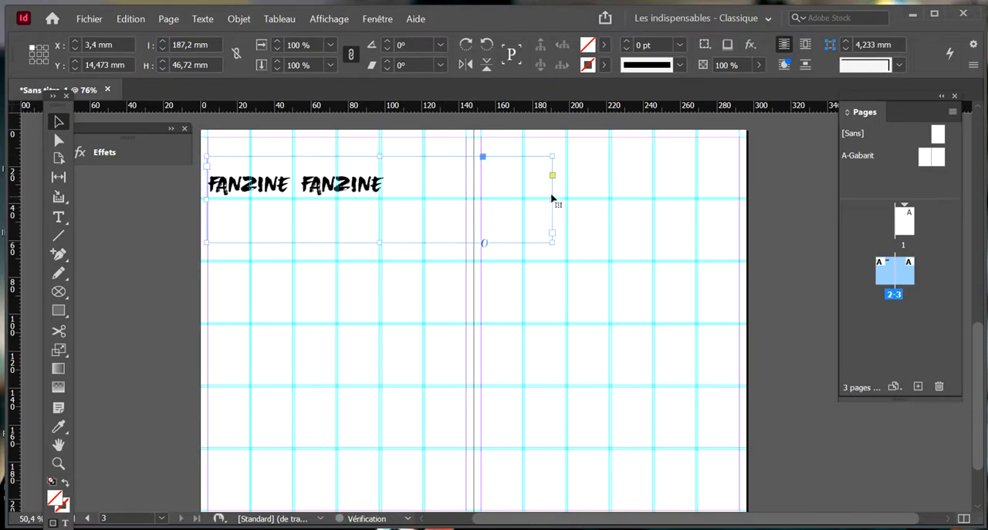
drag(553, 201, 402, 199)
click(435, 205)
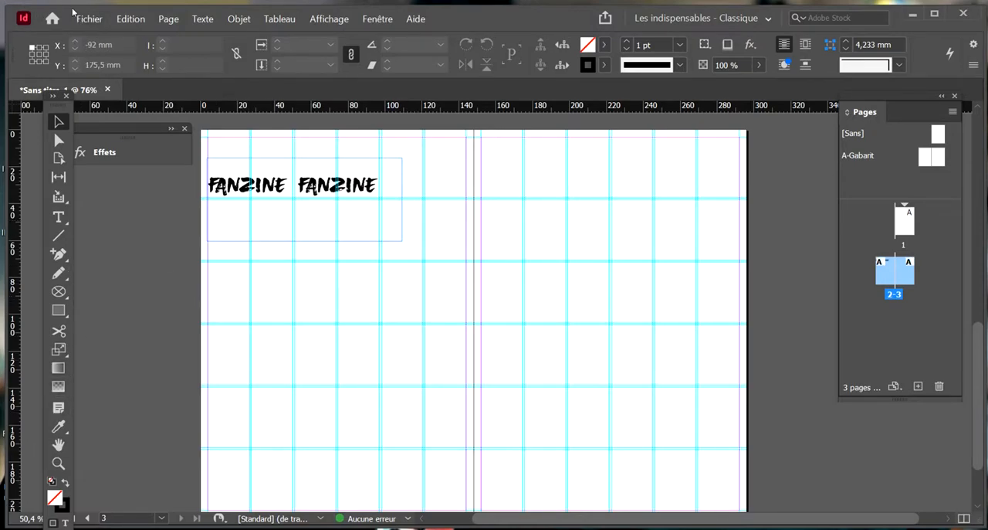
Place the image Article-1.jpg at 100 % scale below the FANZINE title, about 169 x 121 mm
key(ctrl+d)
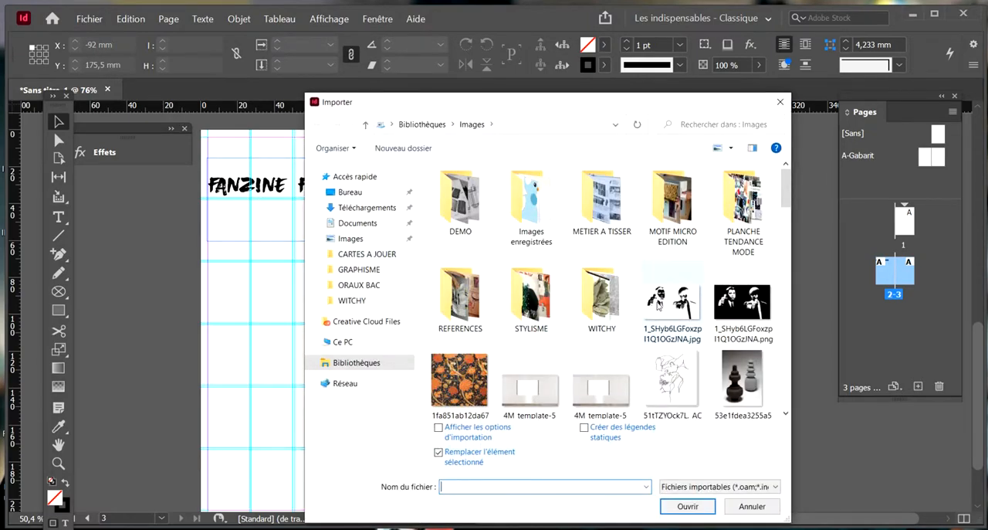
scroll(657, 312, down, 6)
scroll(687, 301, up, 1)
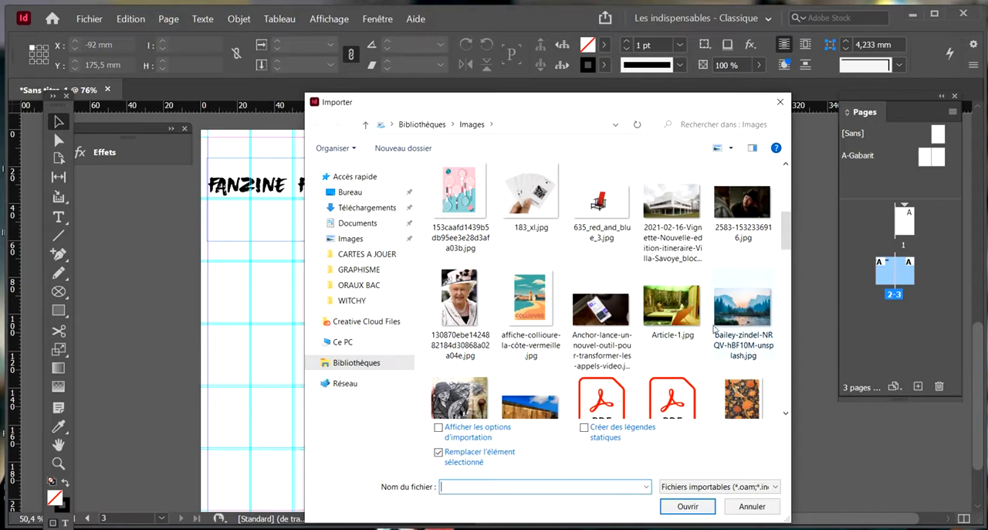
click(694, 302)
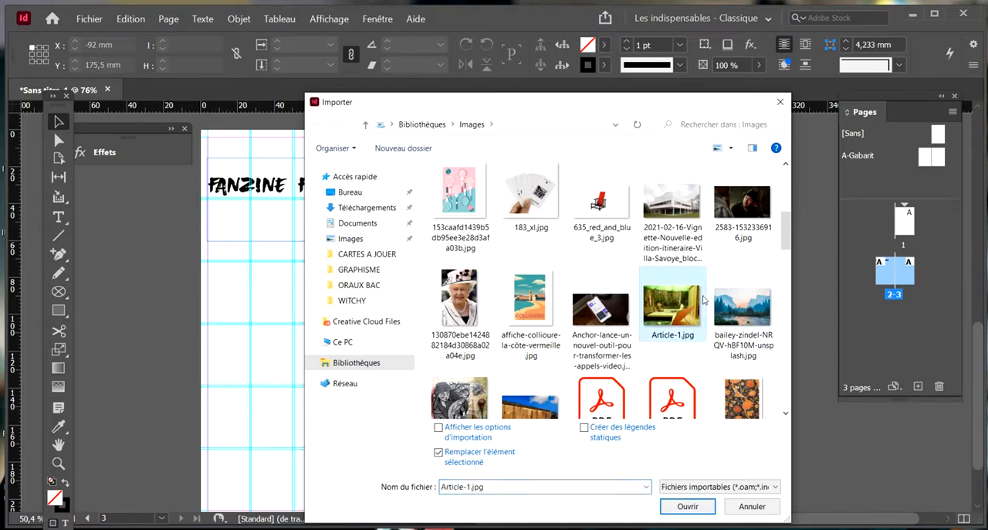
click(689, 503)
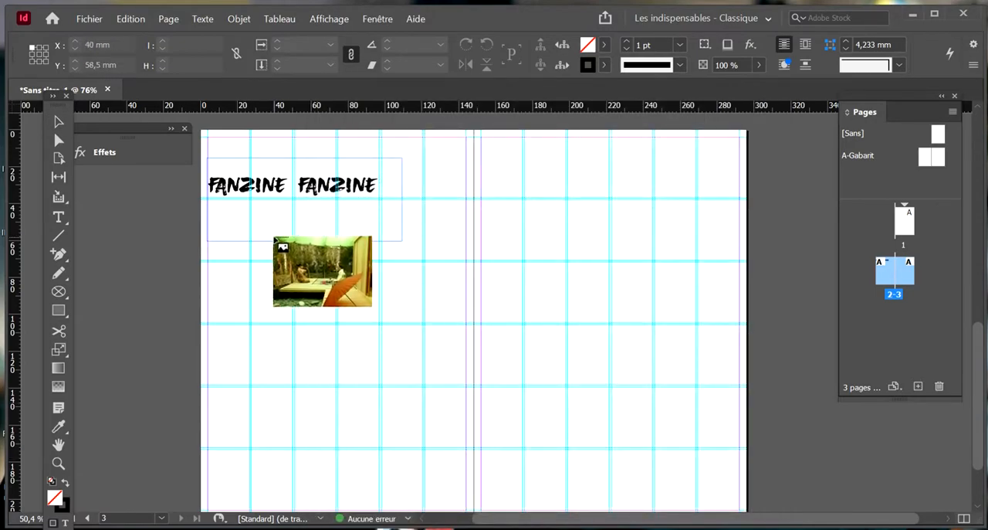
click(274, 237)
drag(373, 315, 337, 308)
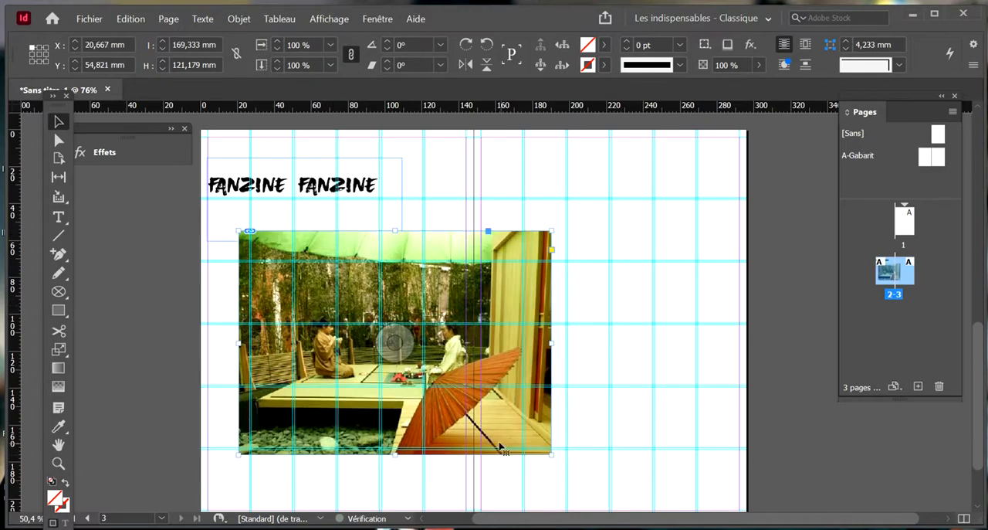
Align the photo to the grid at X 26.5, Y 37.833 mm and scale it with its frame to about 140 x 100 mm
drag(550, 446, 557, 398)
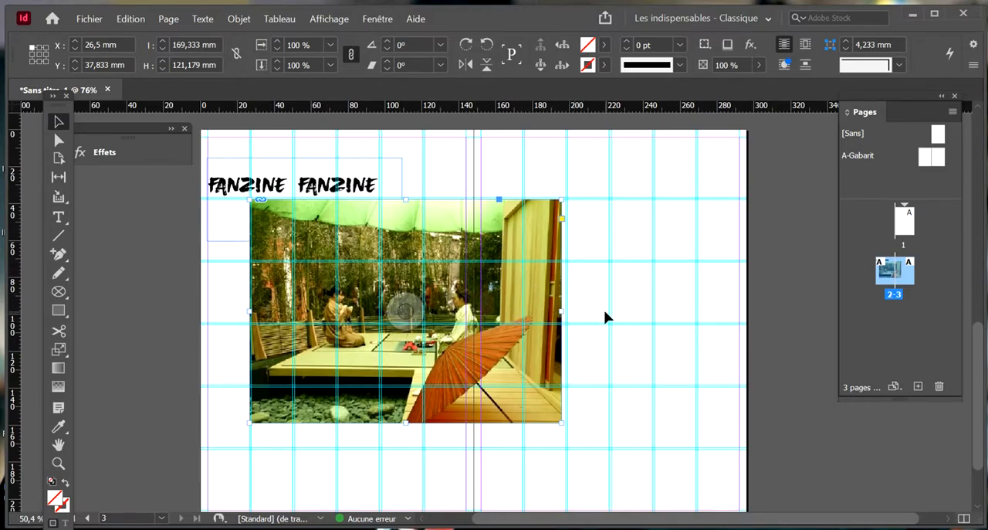
drag(564, 421, 508, 384)
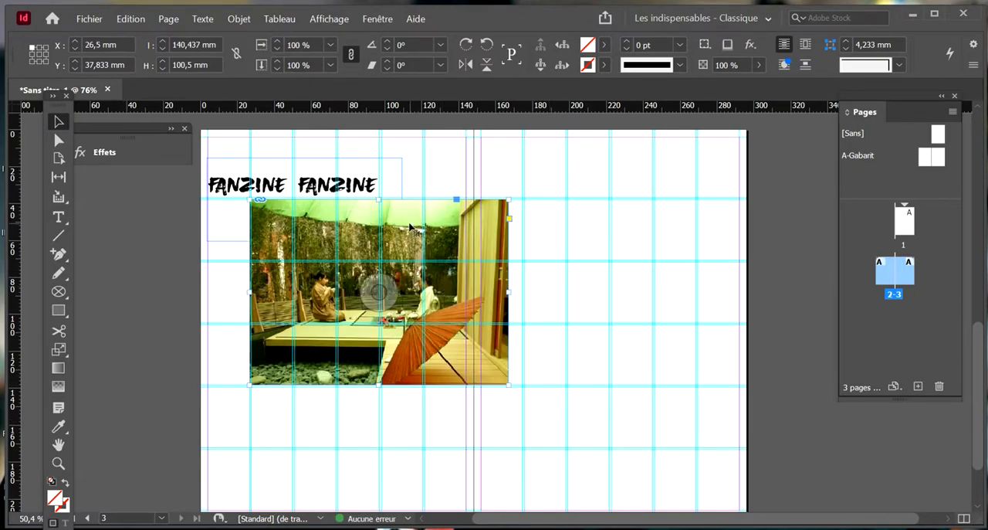
double_click(284, 219)
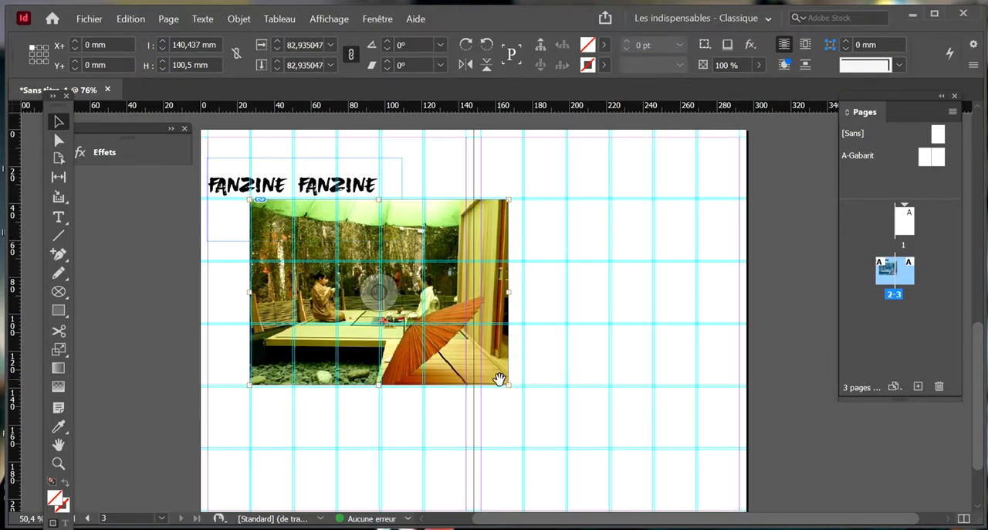
click(347, 421)
click(349, 356)
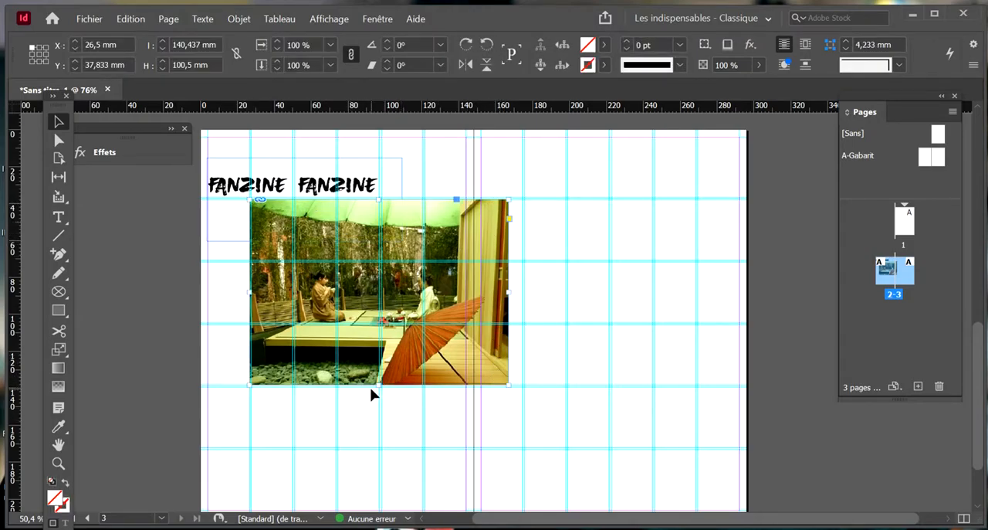
Crop the photo's lower and upper edges to a frame height of about 52 mm and move it to page 2's outer margin
drag(378, 383, 379, 335)
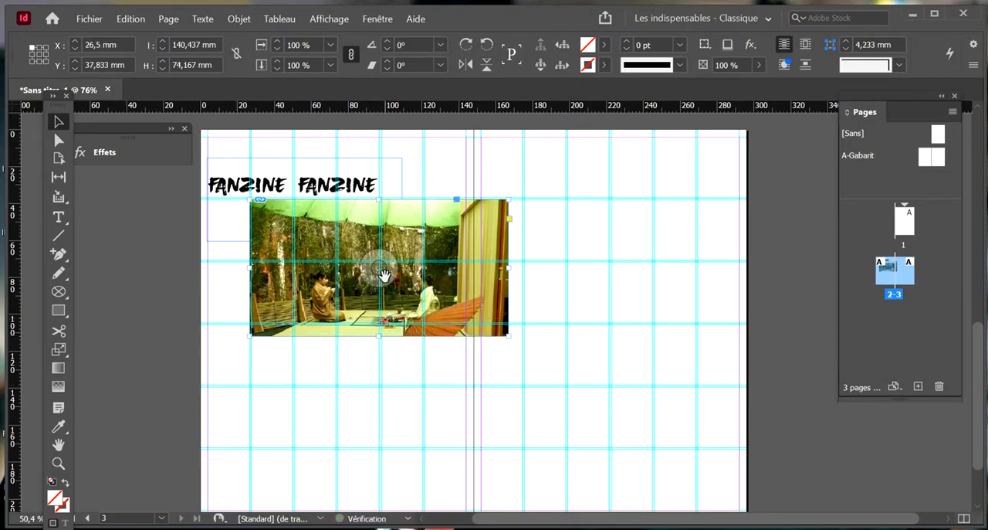
drag(377, 200, 378, 241)
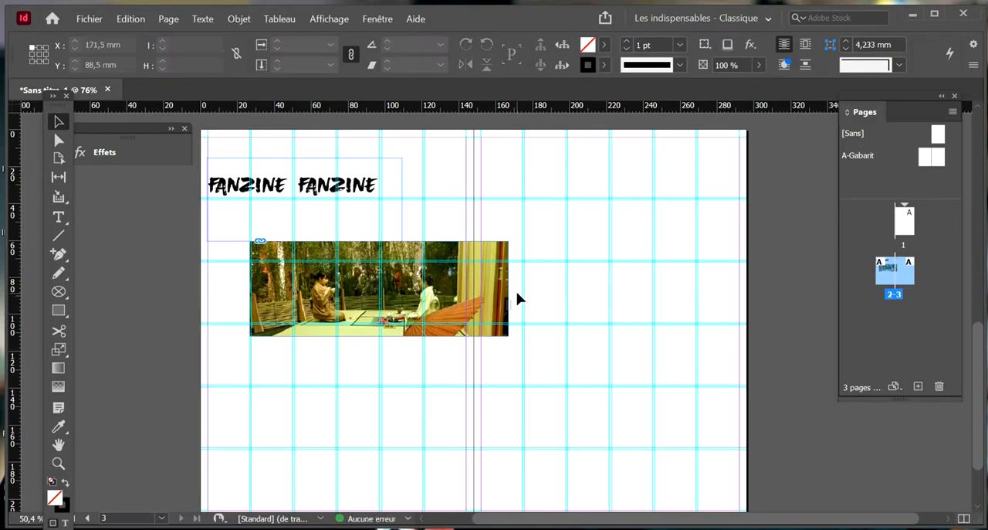
drag(496, 306, 451, 302)
click(581, 317)
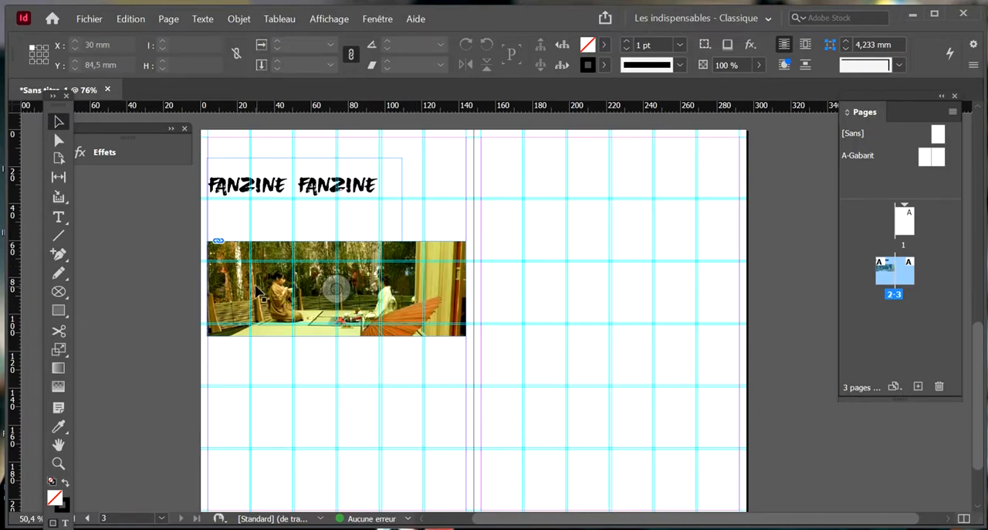
Draw an elliptical graphic frame about 83.5 x 88 mm in the middle of page 3
click(61, 294)
click(61, 295)
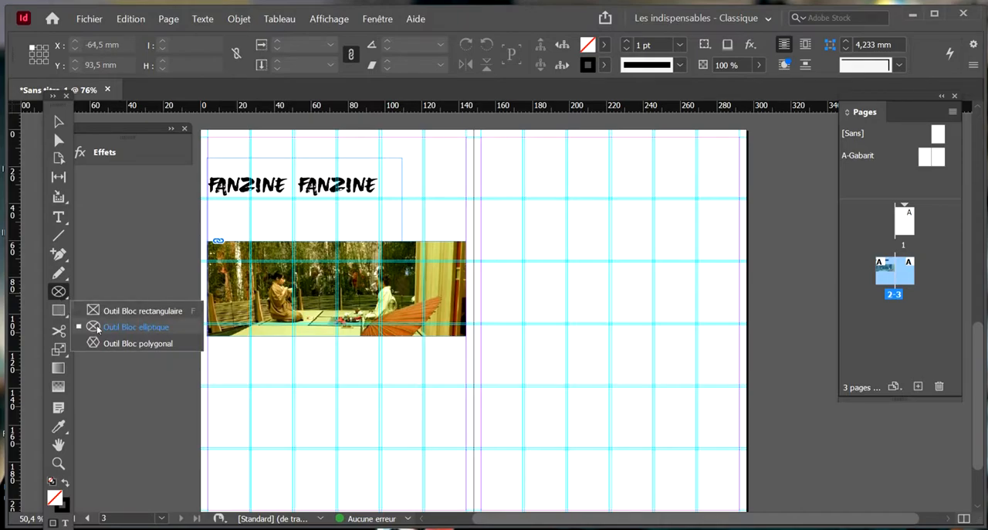
click(131, 327)
drag(509, 268, 663, 430)
key(v)
Copy the image content of the page 2 photo and paste it into the elliptical frame on page 3
click(388, 302)
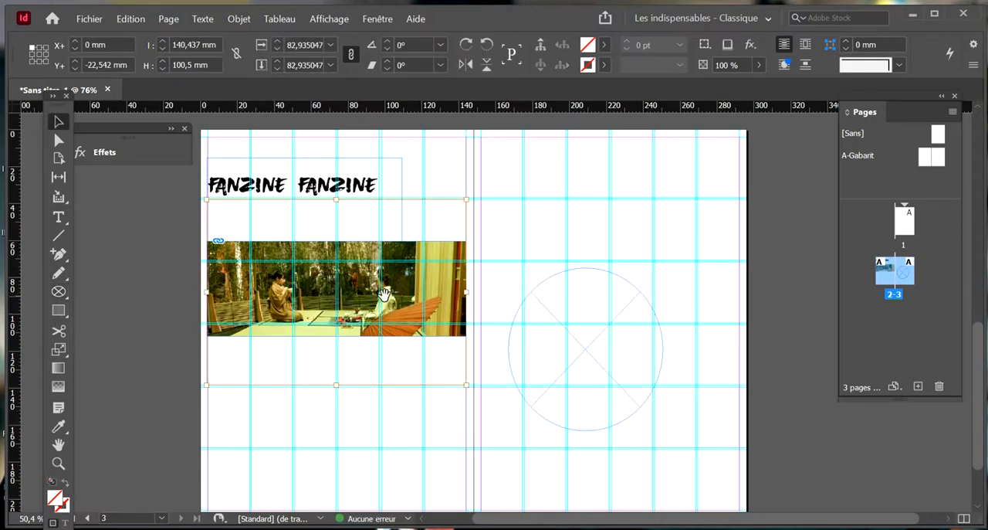
click(536, 332)
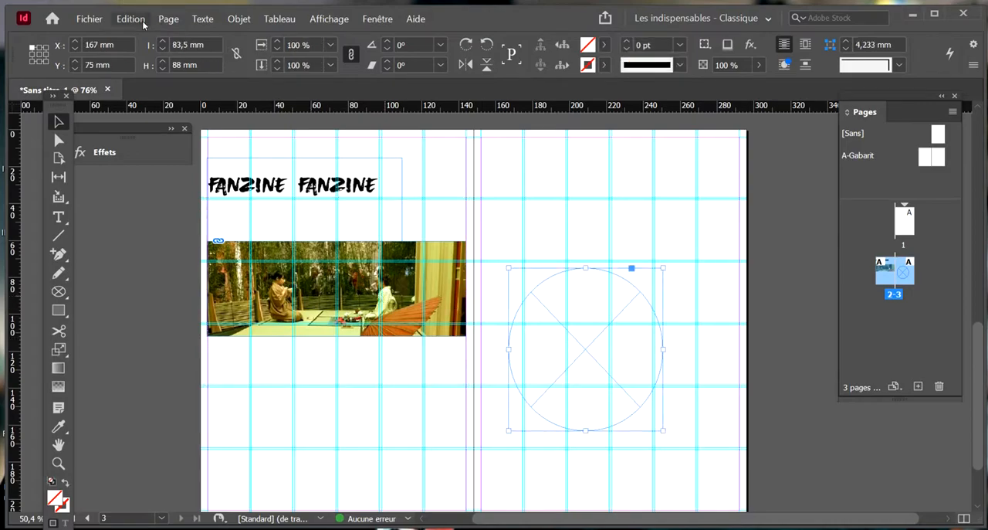
click(136, 19)
click(153, 112)
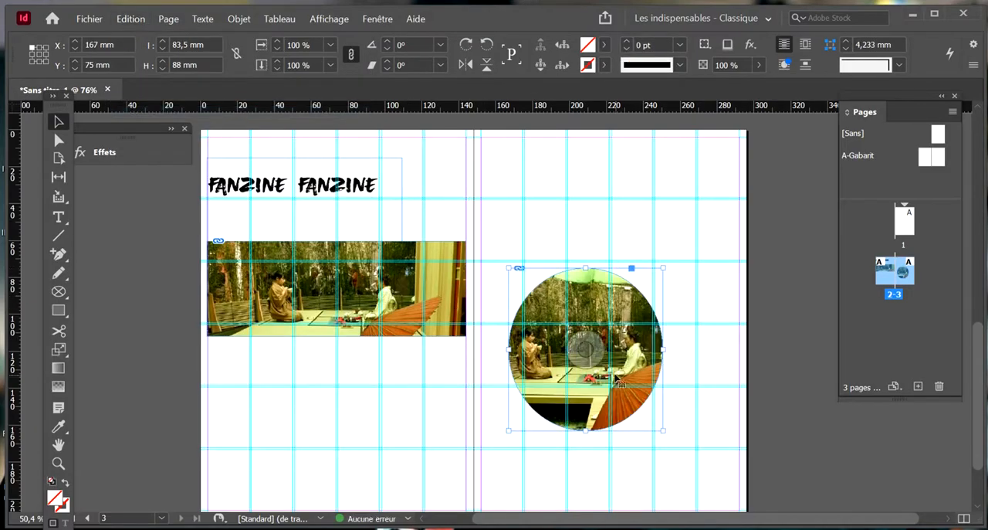
click(699, 335)
click(640, 381)
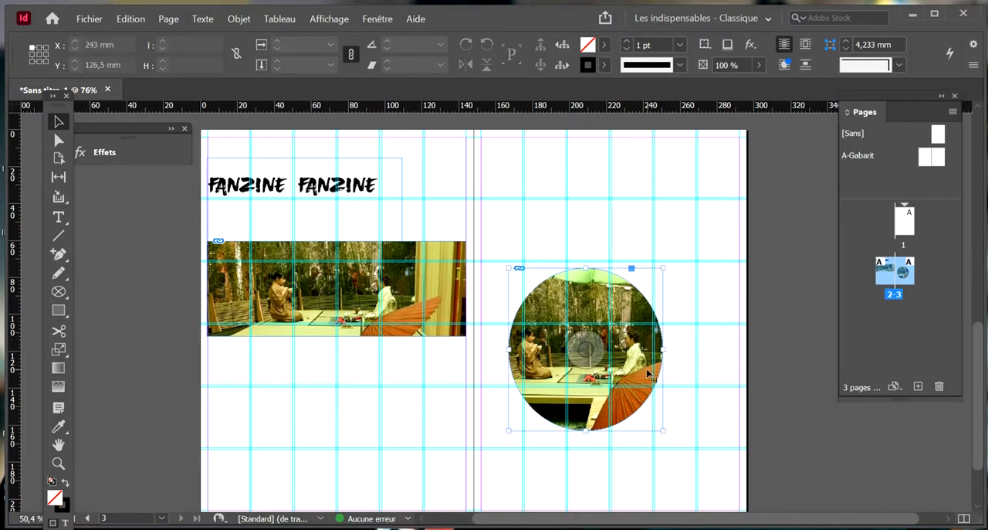
click(729, 379)
key(w)
key(w)
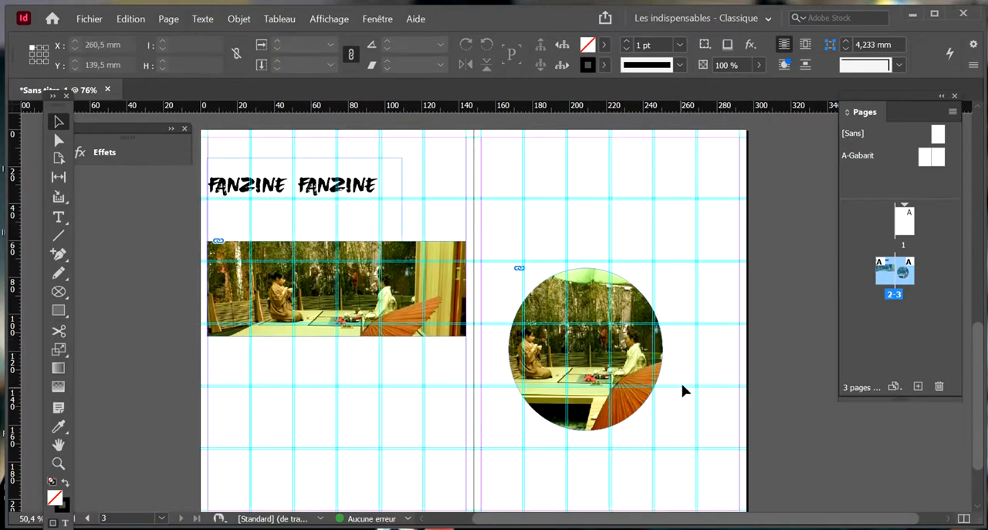
Move the elliptical photo to X 156.25, Y 24 mm on page 3 and scale it with its frame to about 60.5 x 64 mm
scroll(683, 390, down, 1)
click(638, 364)
drag(638, 364, 598, 258)
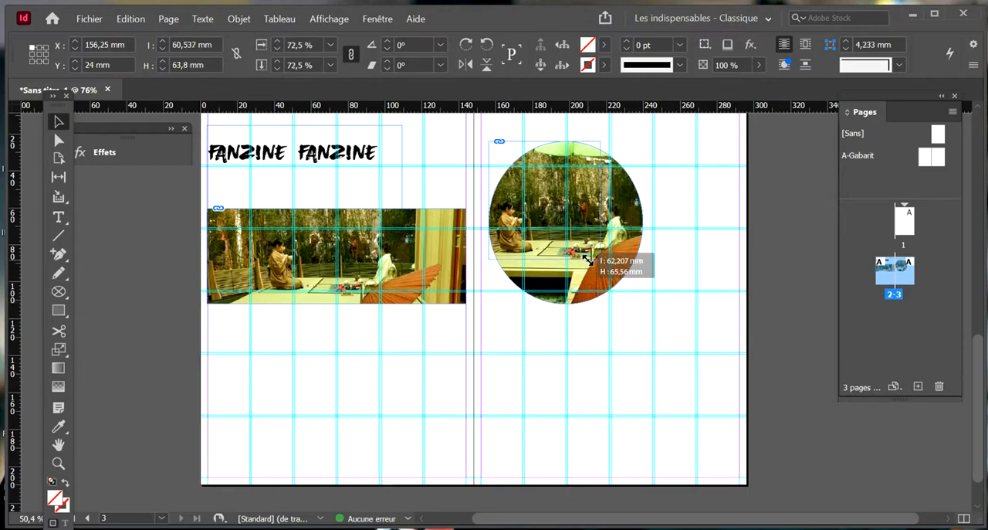
click(634, 290)
Draw a closed irregular polygon about 100 x 84 mm with the Pen tool below the elliptical photo on page 3
scroll(634, 290, up, 1)
click(66, 256)
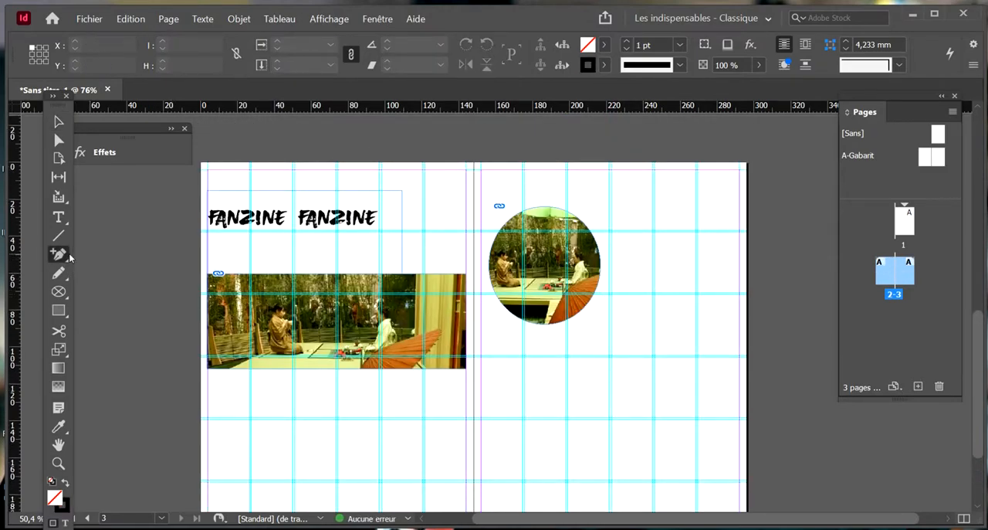
drag(68, 258, 86, 269)
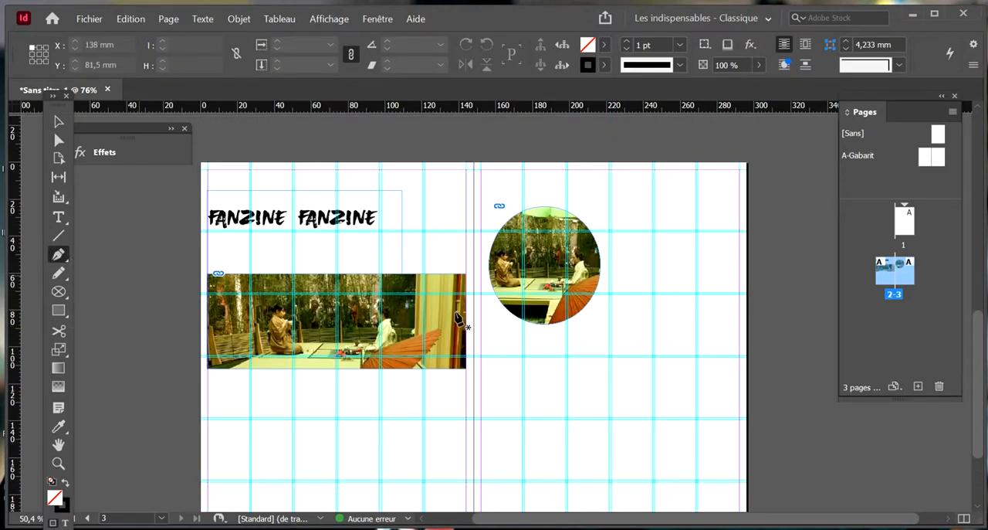
click(598, 357)
click(697, 403)
click(580, 508)
click(536, 462)
click(608, 443)
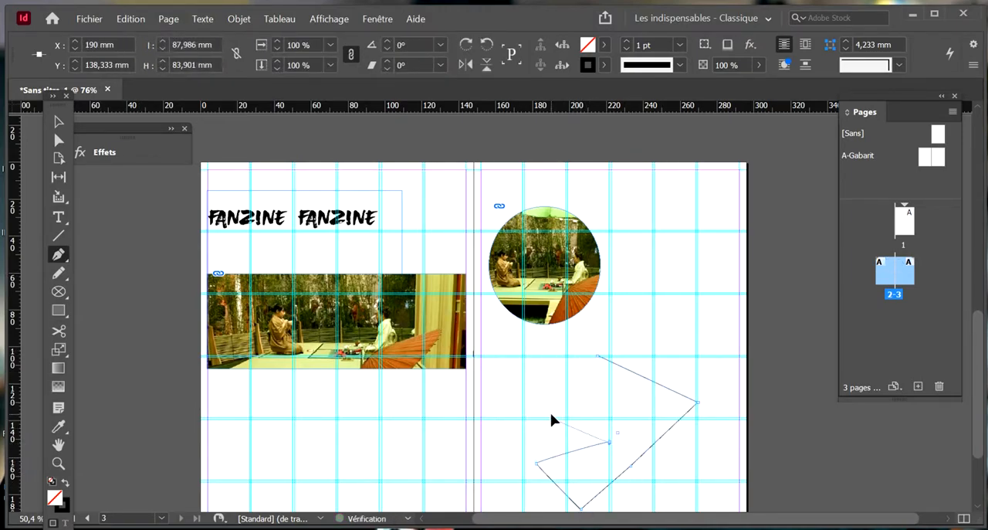
click(599, 358)
Delete the pen-drawn polygon from page 3
key(v)
scroll(605, 408, down, 2)
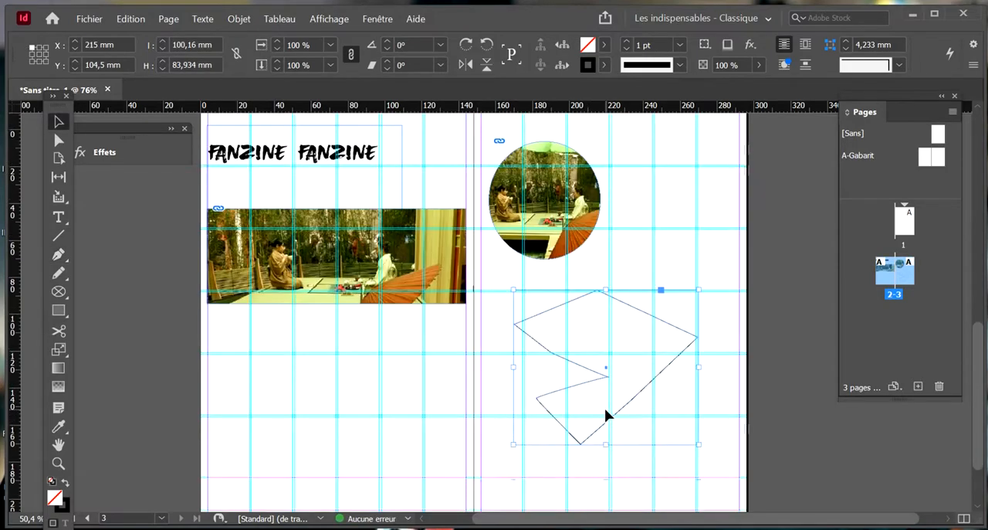
key(Delete)
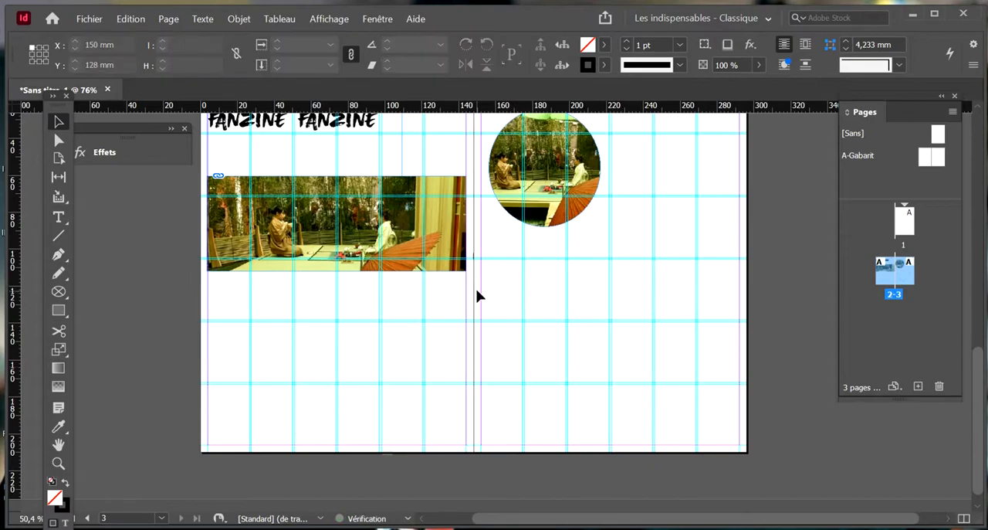
Add three anchor points along the upper edge of the rectangular photo's frame on page 2
scroll(478, 293, up, 1)
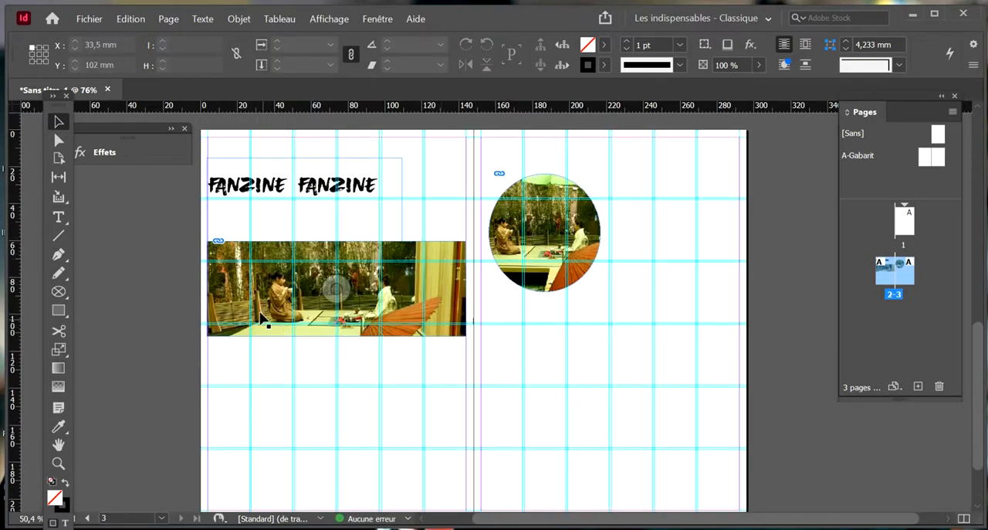
click(58, 255)
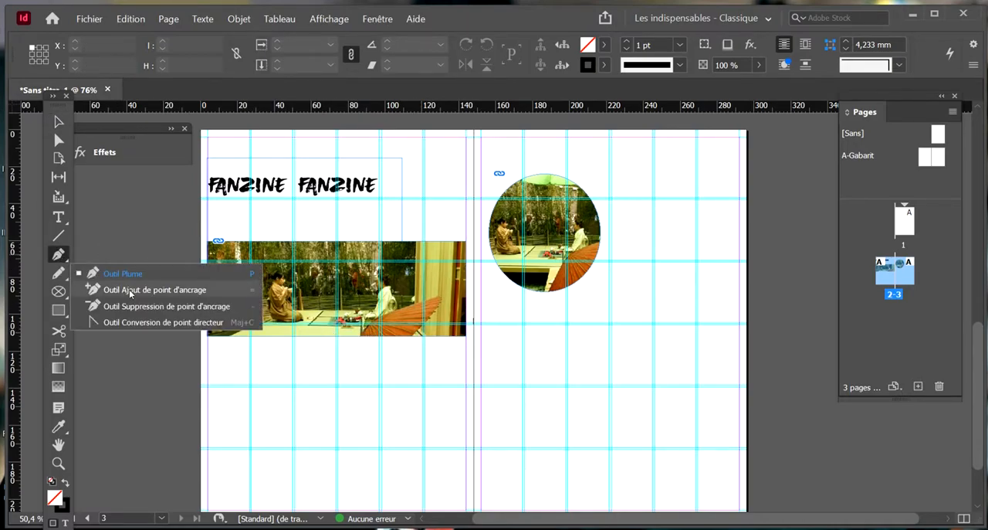
click(130, 291)
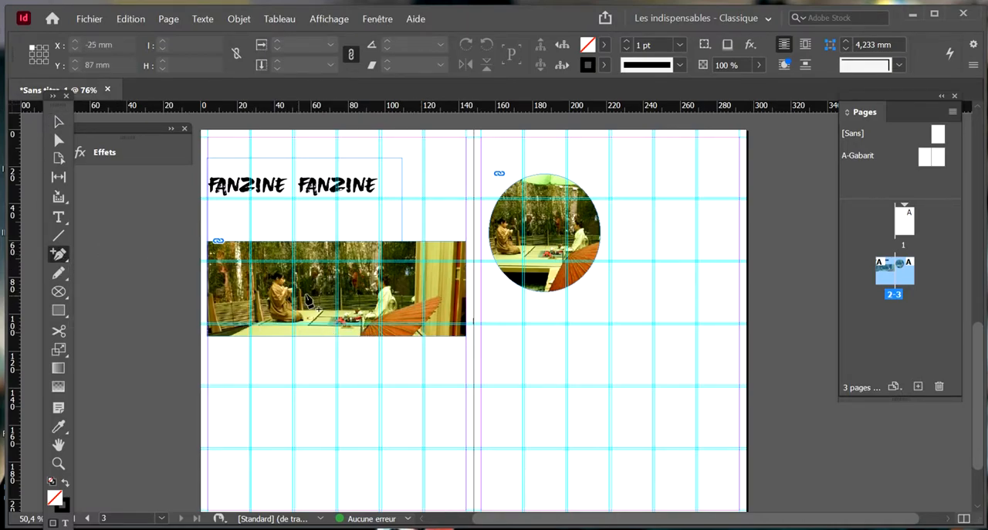
click(299, 243)
click(367, 243)
click(415, 243)
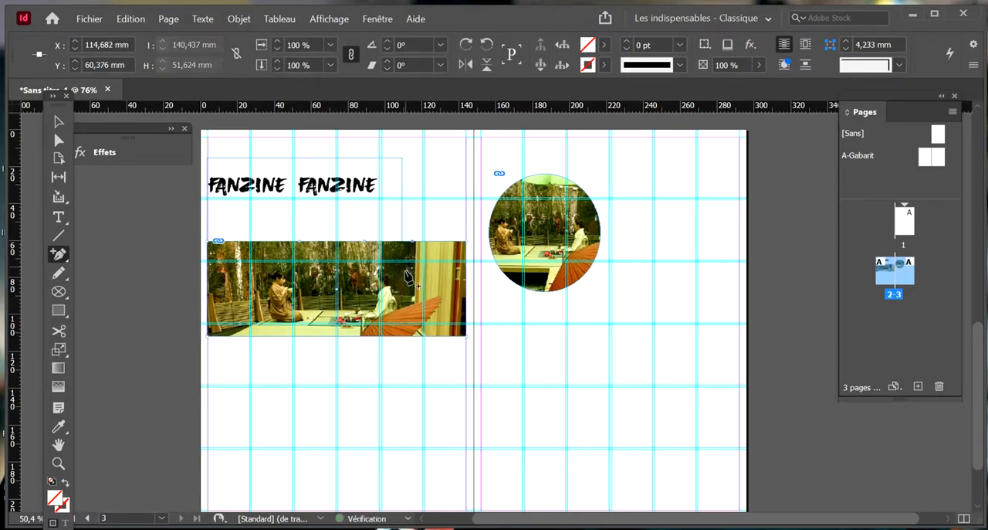
Reshape the photo frame's upper edge by moving its middle point to 85, 80.75 mm, left added point to 31.5, 70.667 mm and right corner to Y 86.188 mm
click(59, 141)
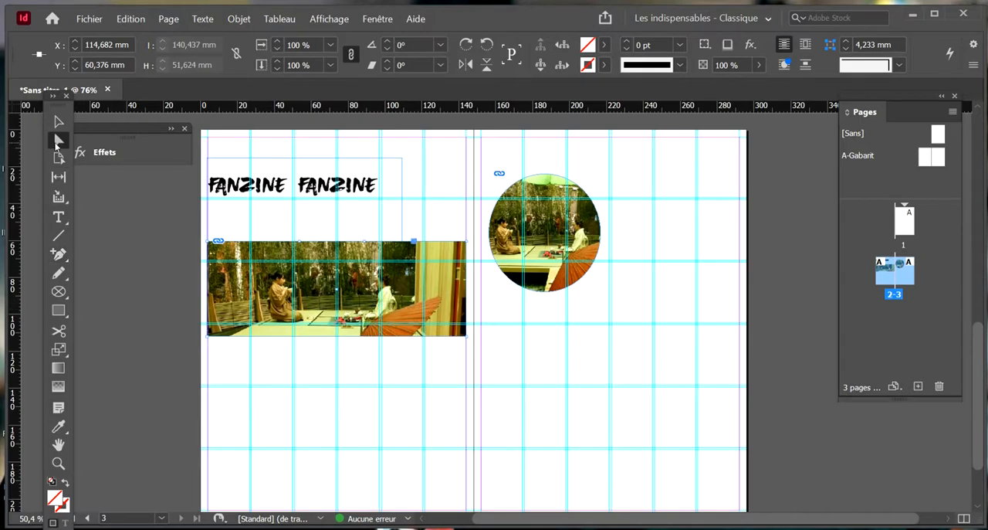
key(ctrl+equal)
key(ctrl+equal)
key(ctrl+equal)
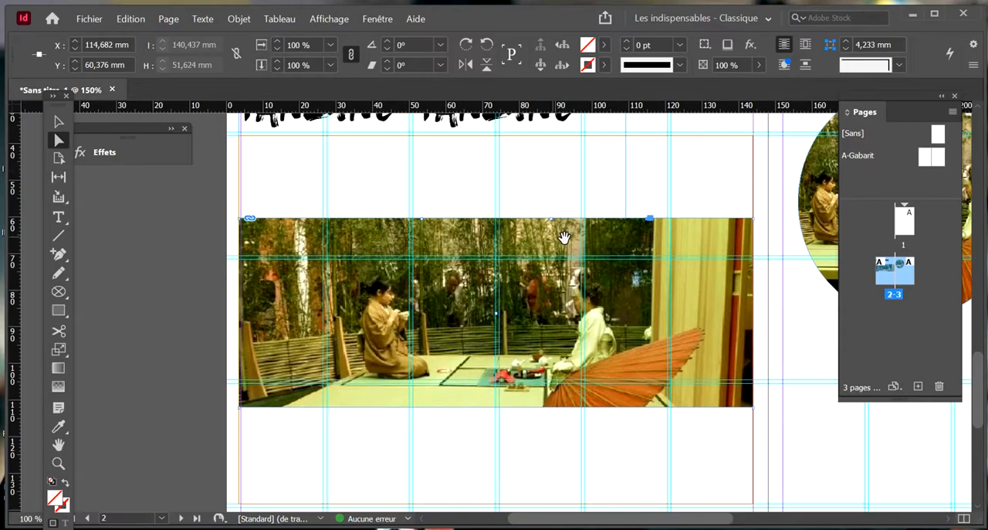
drag(547, 219, 544, 293)
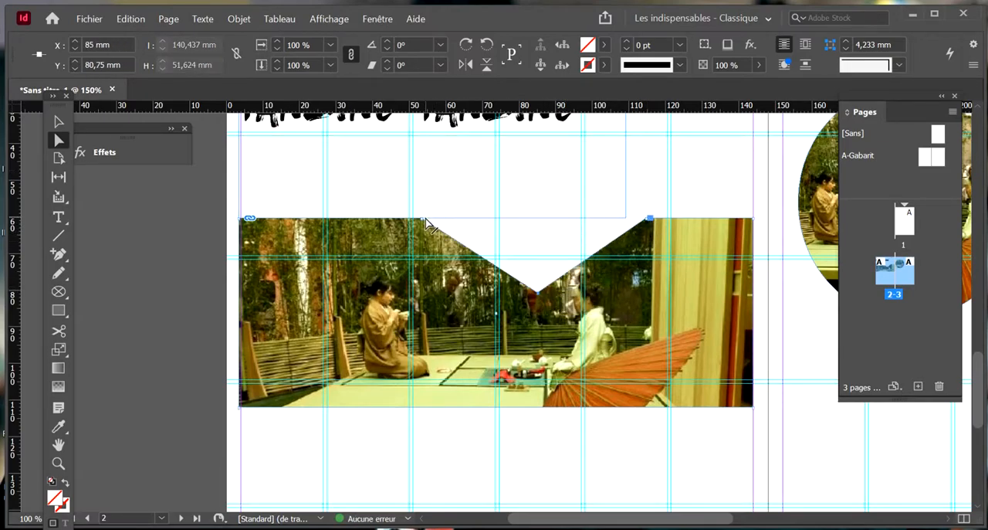
drag(423, 224, 345, 260)
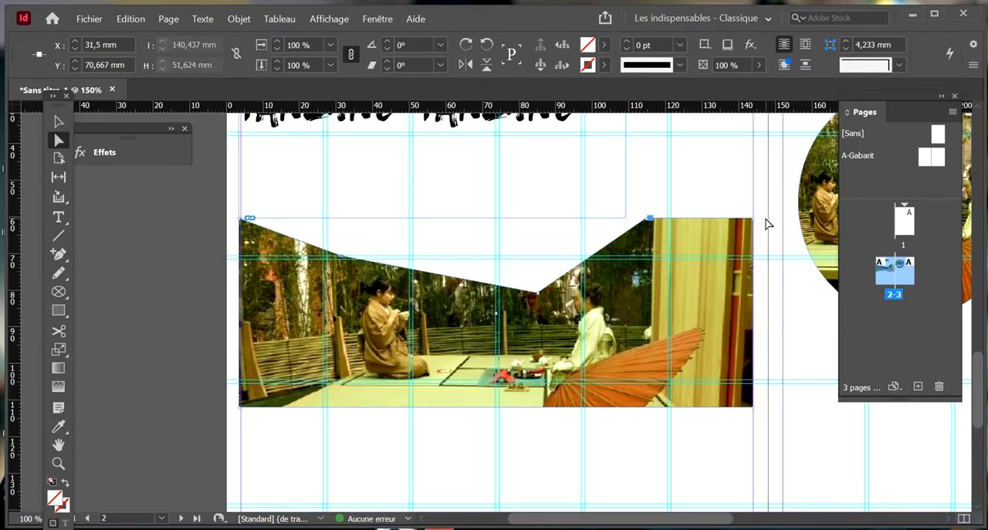
drag(755, 224, 753, 314)
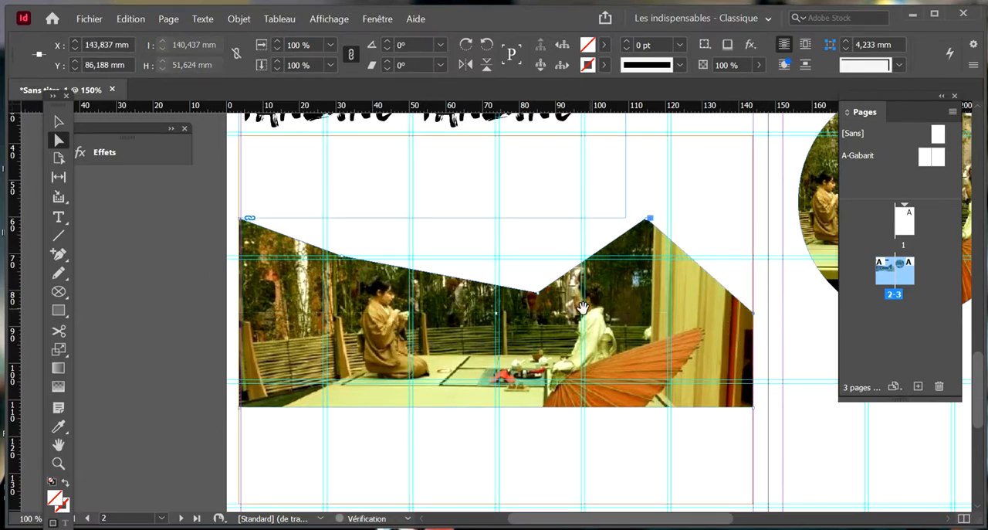
Add two anchor points near the middle of the photo frame's lower edge and switch to direct selection
click(55, 254)
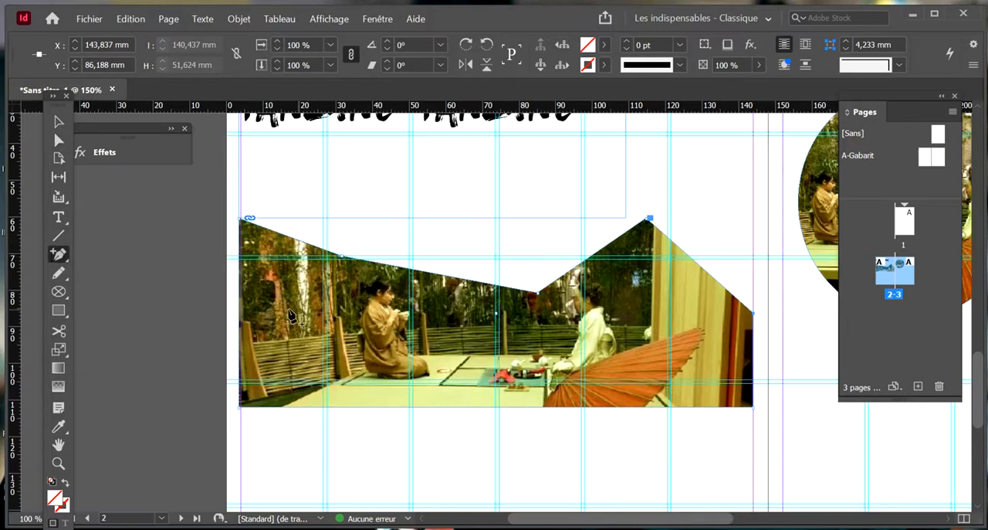
click(528, 407)
click(502, 406)
key(a)
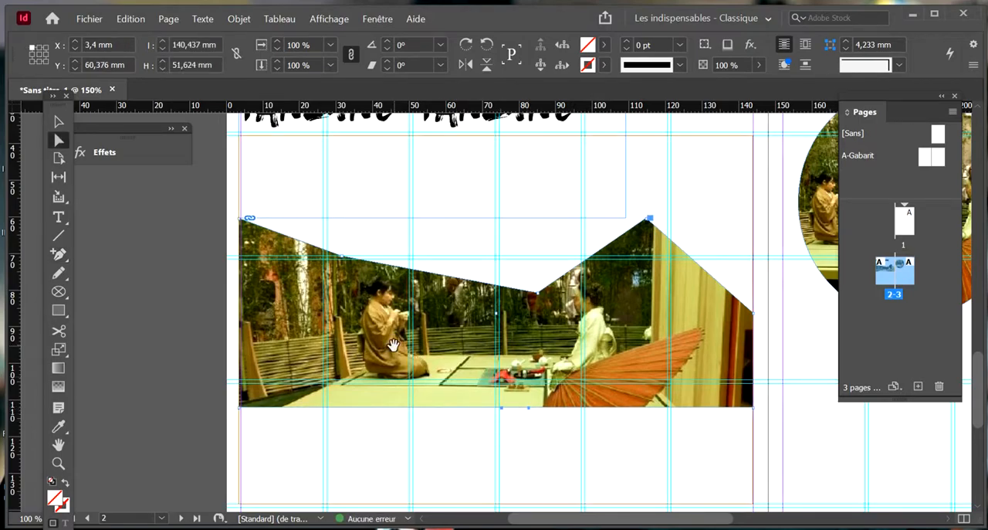
Reshape the photo's left side by moving its upper-left corner to 85.25, 98.5 mm, left added point to 91, 89.25 mm and lower-left corner to 81.25, 112 mm
drag(241, 221, 541, 363)
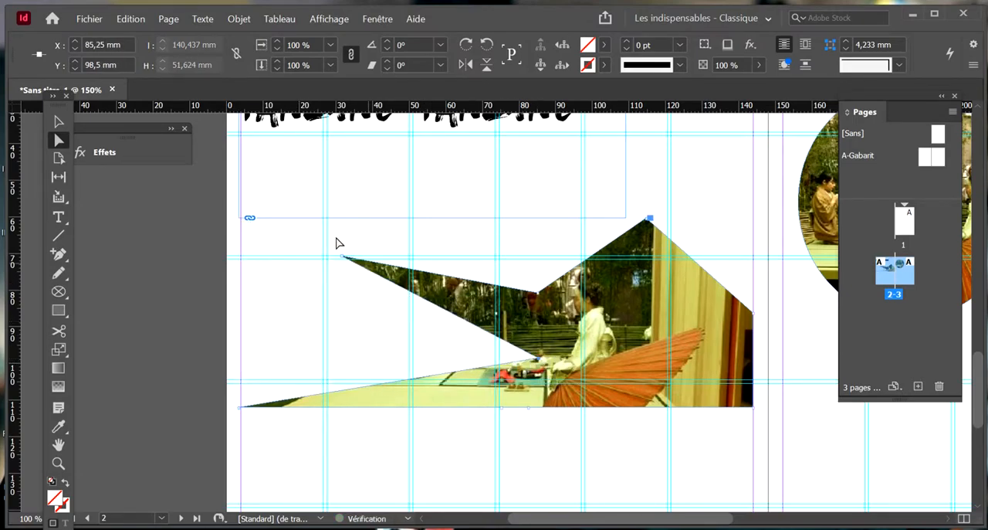
drag(342, 258, 560, 327)
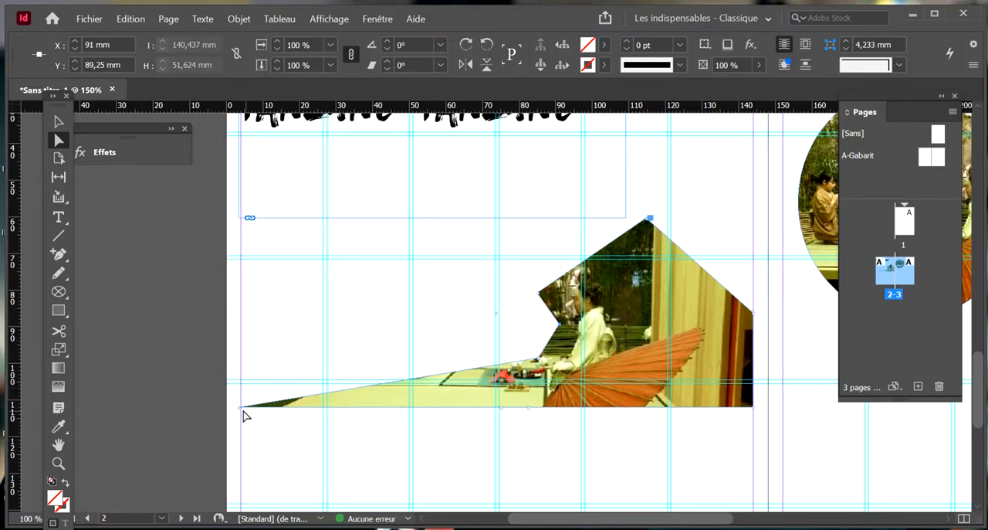
drag(240, 409, 526, 408)
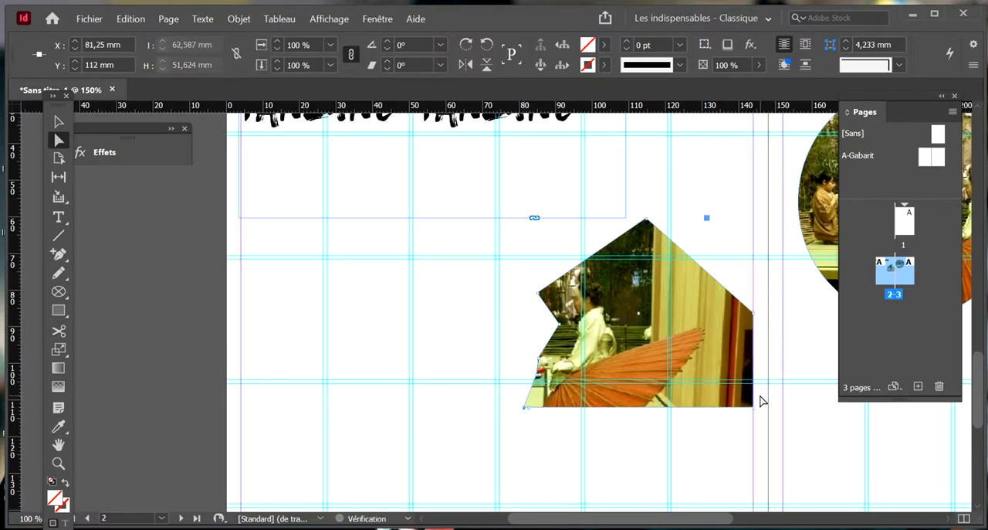
click(688, 452)
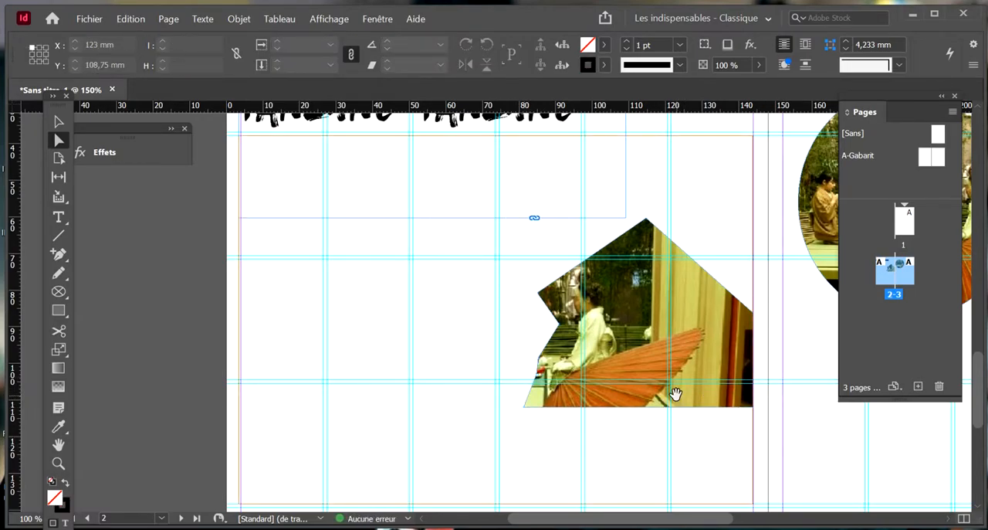
Switch the spread to preview mode and move the cut-out photo on page 2 to X 74.5 mm, Y 53.876 mm
key(ctrl+minus)
key(ctrl+minus)
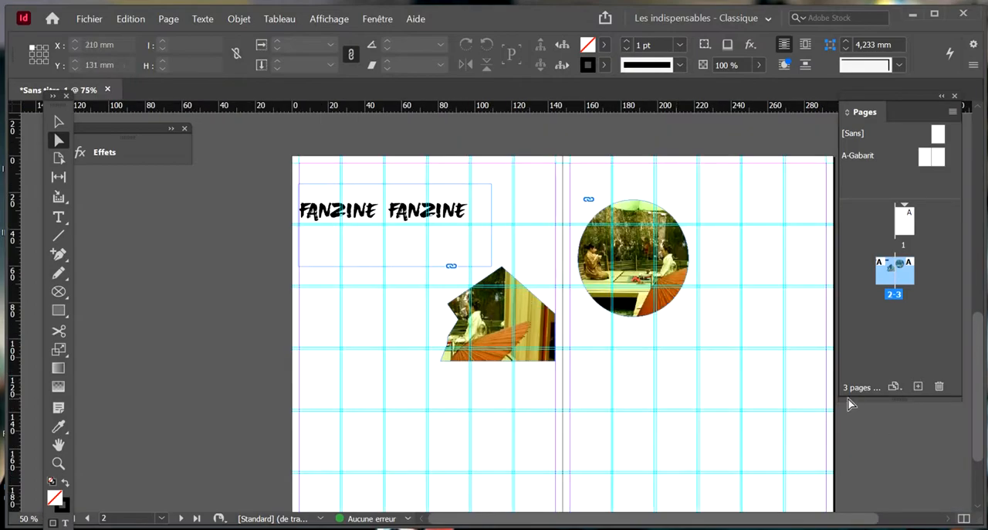
scroll(635, 364, down, 1)
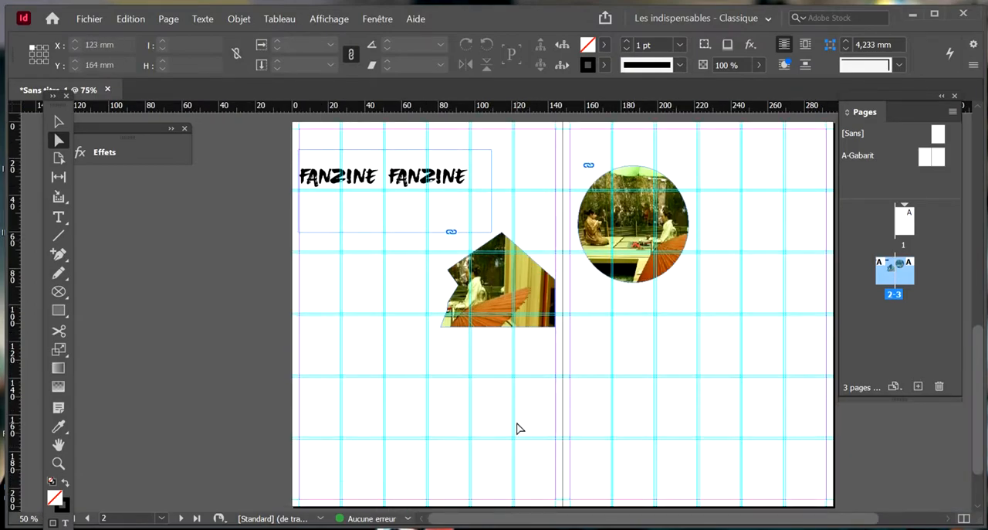
key(w)
scroll(725, 282, up, 1)
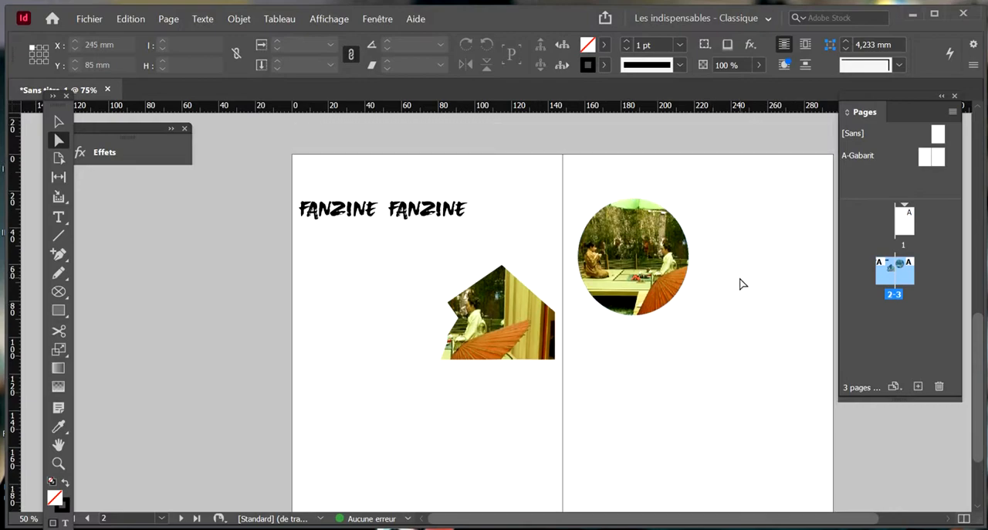
click(59, 122)
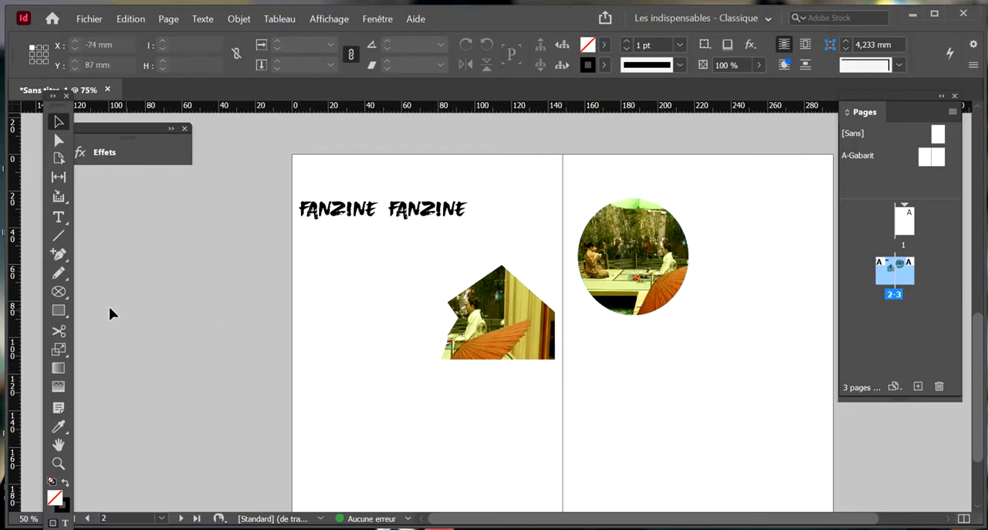
drag(506, 312, 494, 300)
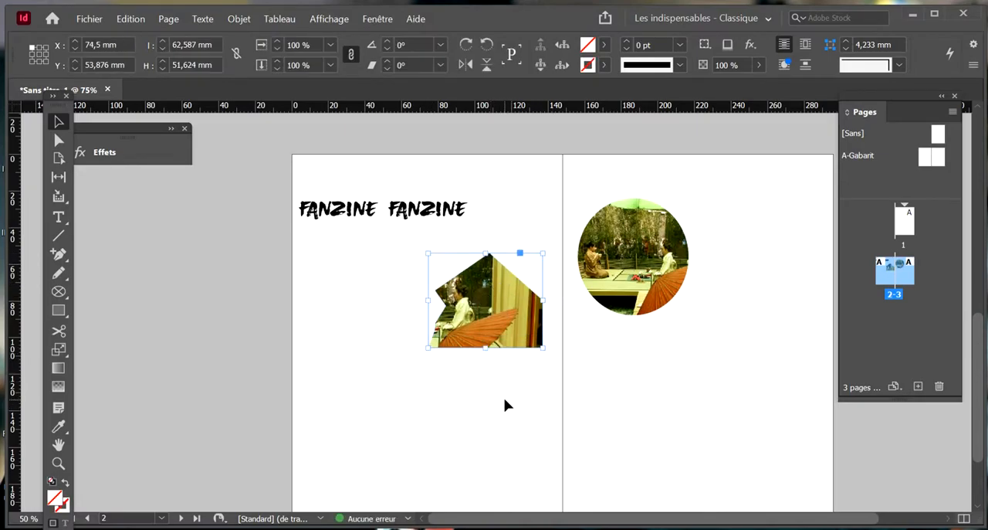
Show the Effects panel and add a drop shadow (Ombre portée) to the cut-out photo on page 2
click(385, 20)
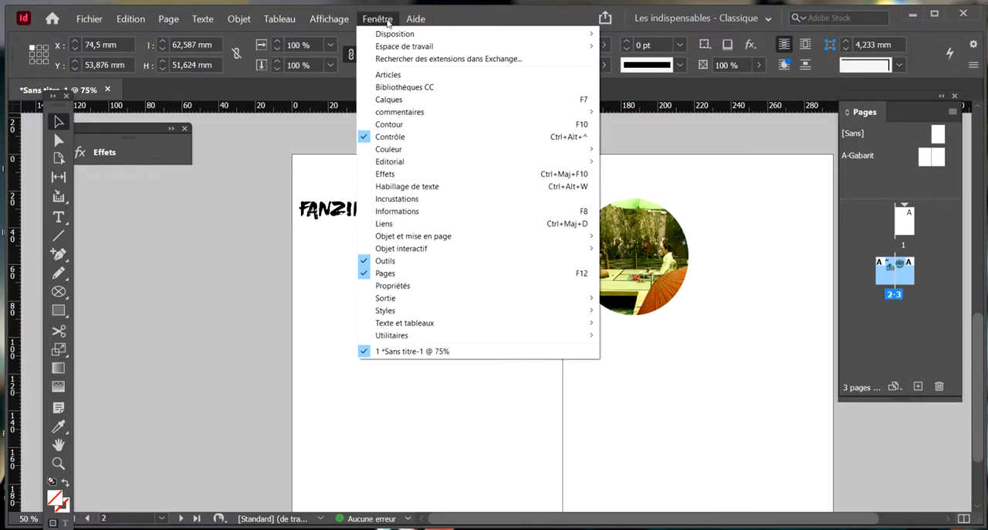
click(410, 175)
drag(308, 146, 226, 161)
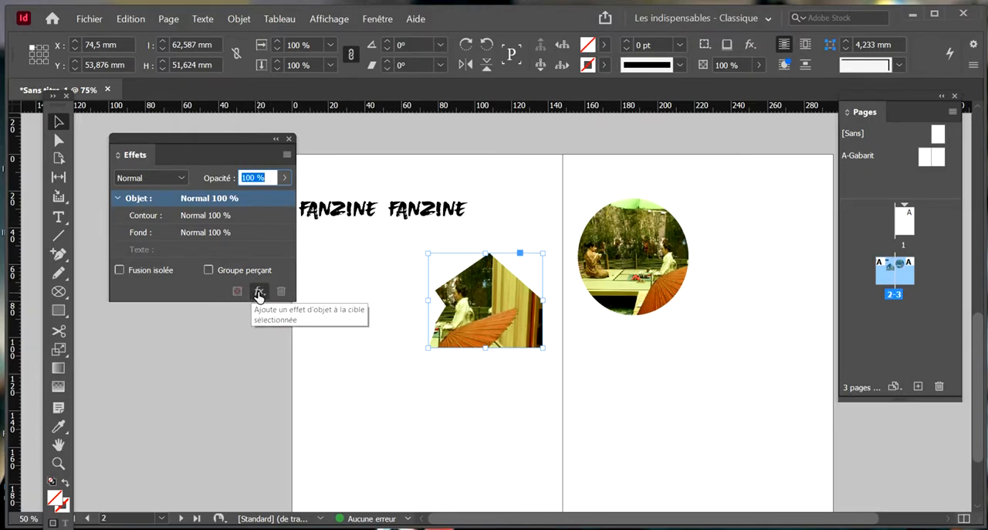
click(259, 295)
click(309, 306)
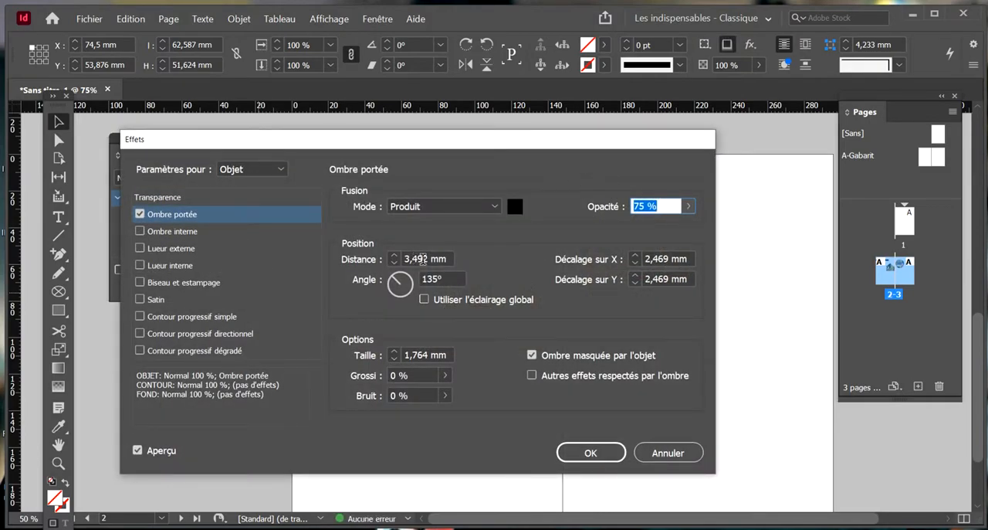
Apply the cut-out photo's drop shadow with 30 % opacity and a distance of 2 mm
drag(462, 148, 444, 235)
text(30)
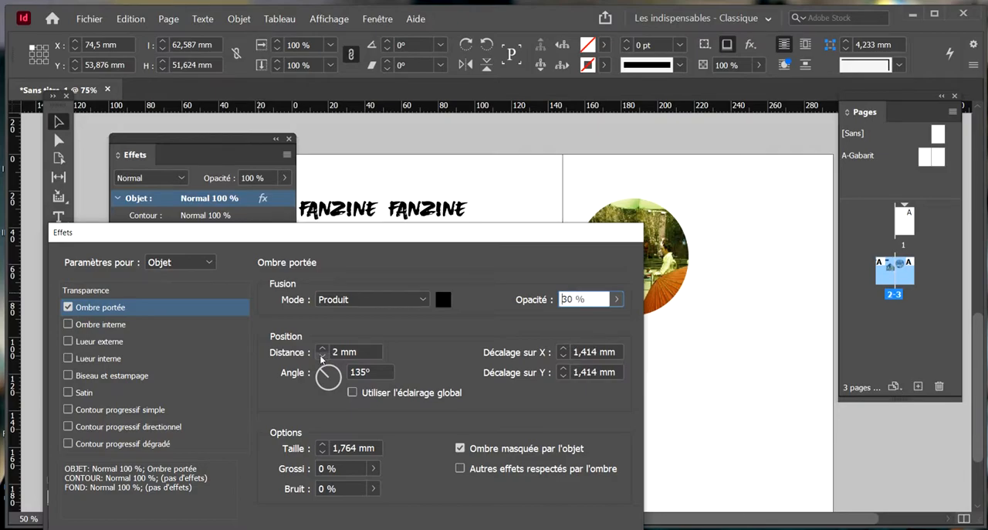
drag(414, 235, 396, 133)
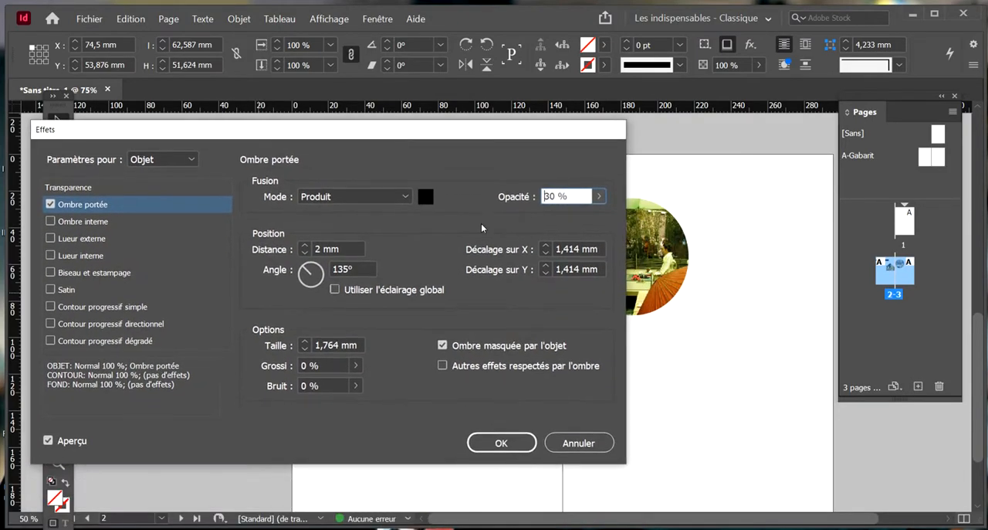
click(502, 442)
click(519, 371)
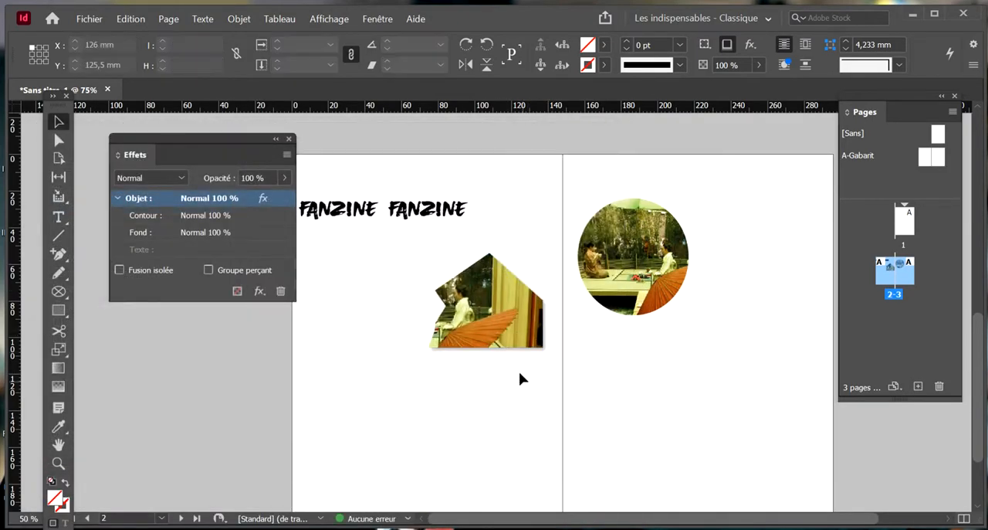
click(498, 343)
click(629, 336)
Draw a rectangle about 10.5 × 23 mm at the cut-out photo's upper-right edge and give it a white fill without a stroke
scroll(494, 351, down, 1)
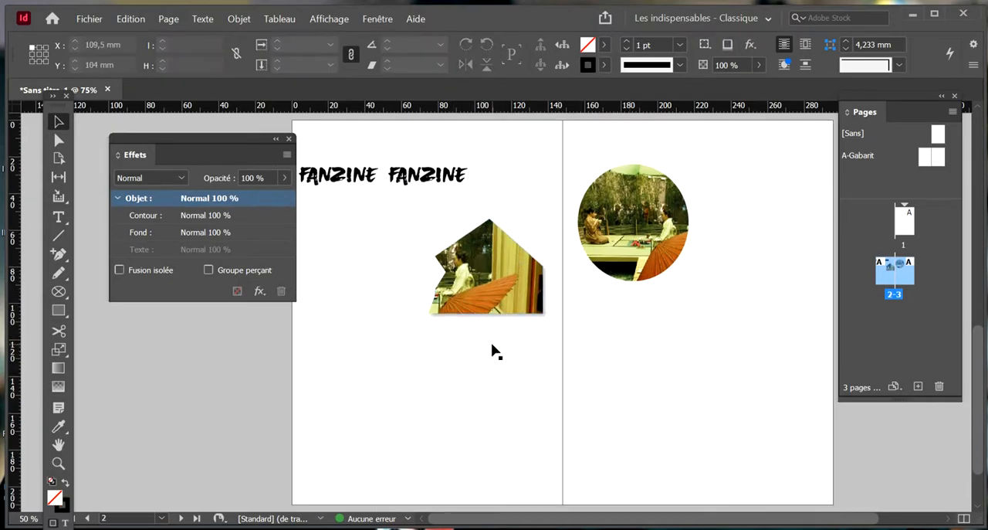
drag(61, 317, 117, 330)
mouse_move(519, 214)
mouse_down()
mouse_move(533, 221)
mouse_move(538, 255)
mouse_up()
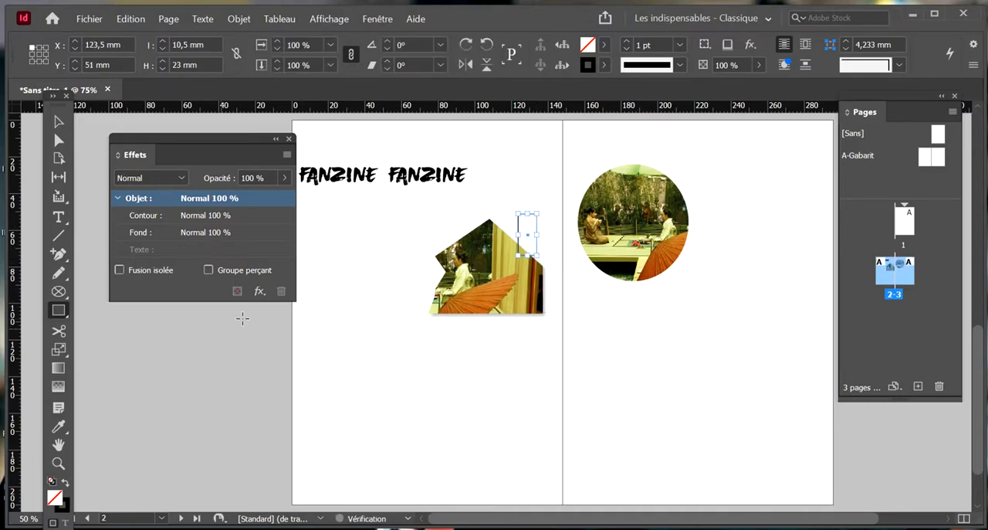
click(66, 482)
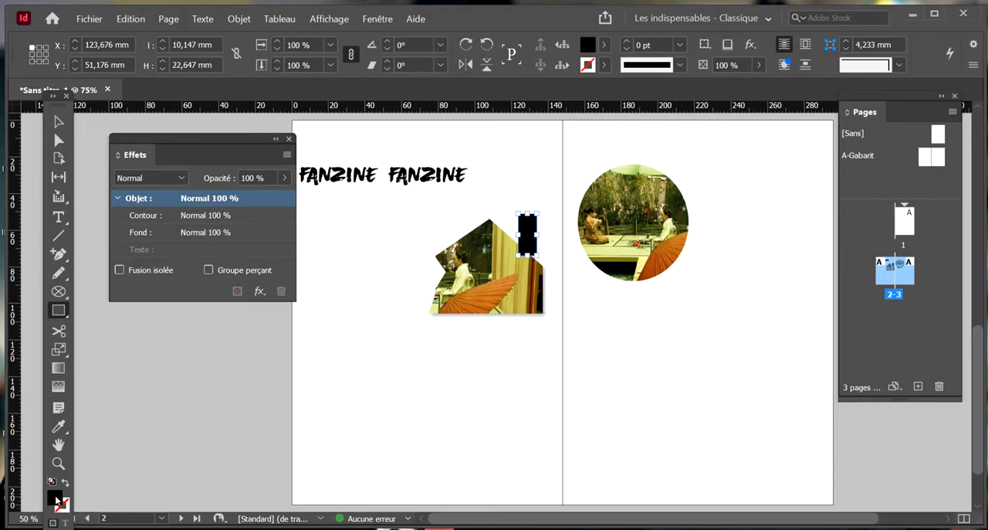
double_click(57, 499)
click(706, 118)
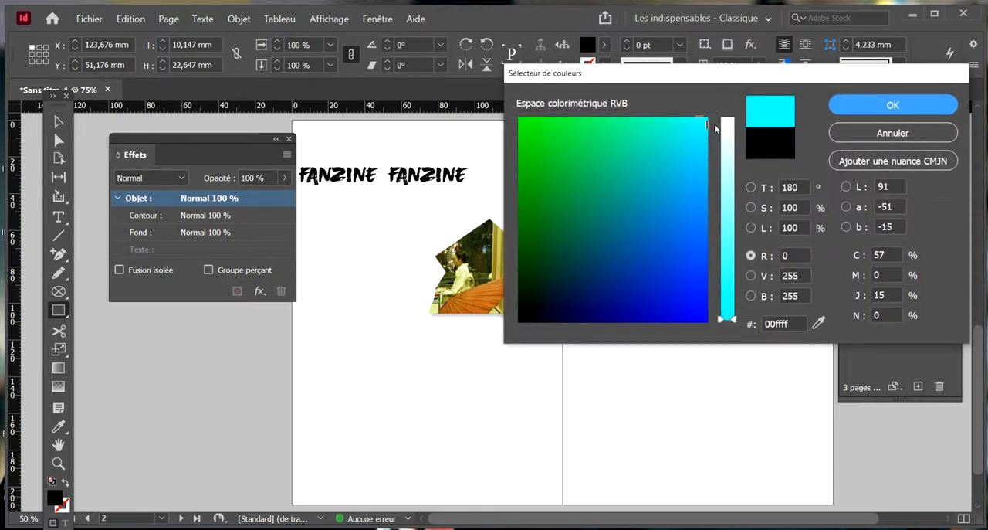
click(727, 119)
click(893, 105)
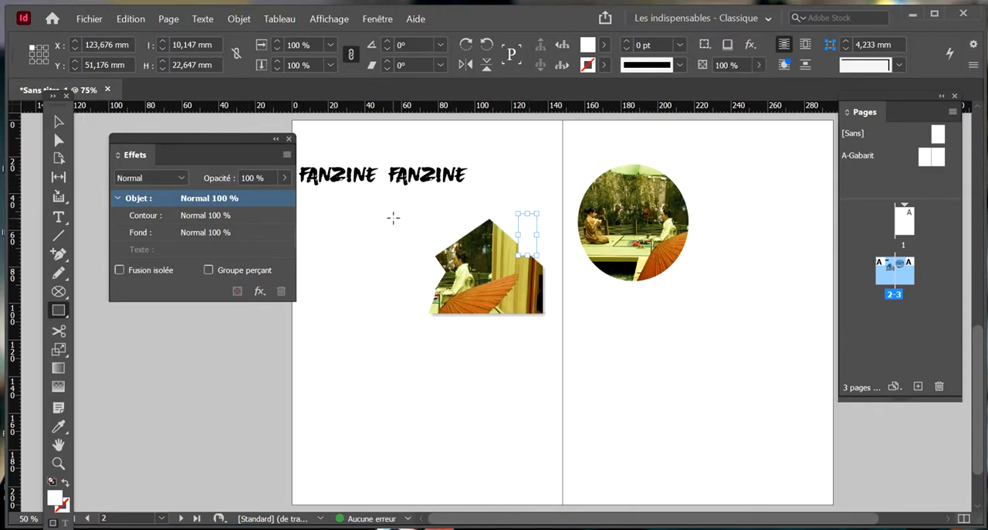
Set the white rectangle's opacity to 60 %, rotate it 38° and place it across the photo's sloping upper-right edge like tape
click(284, 178)
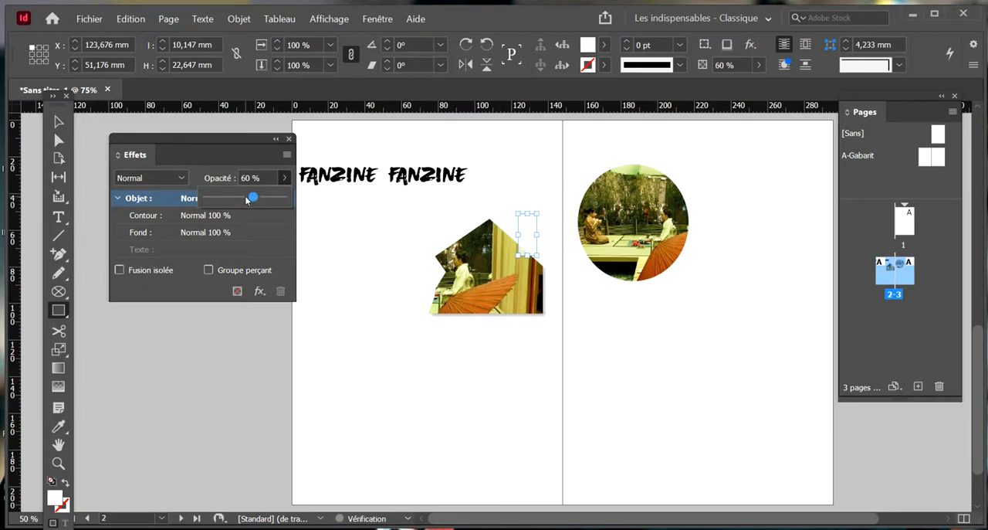
click(58, 122)
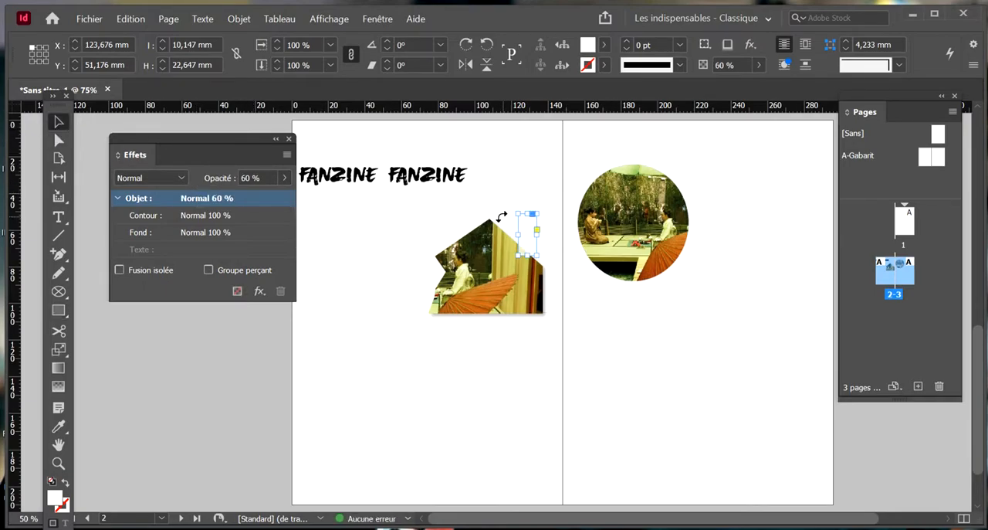
mouse_move(525, 236)
mouse_down()
mouse_move(515, 245)
mouse_move(508, 213)
mouse_move(513, 243)
mouse_move(516, 234)
mouse_up()
click(467, 336)
Add a drop shadow to the translucent white strip with 30 % opacity and a distance of 1 mm
click(513, 251)
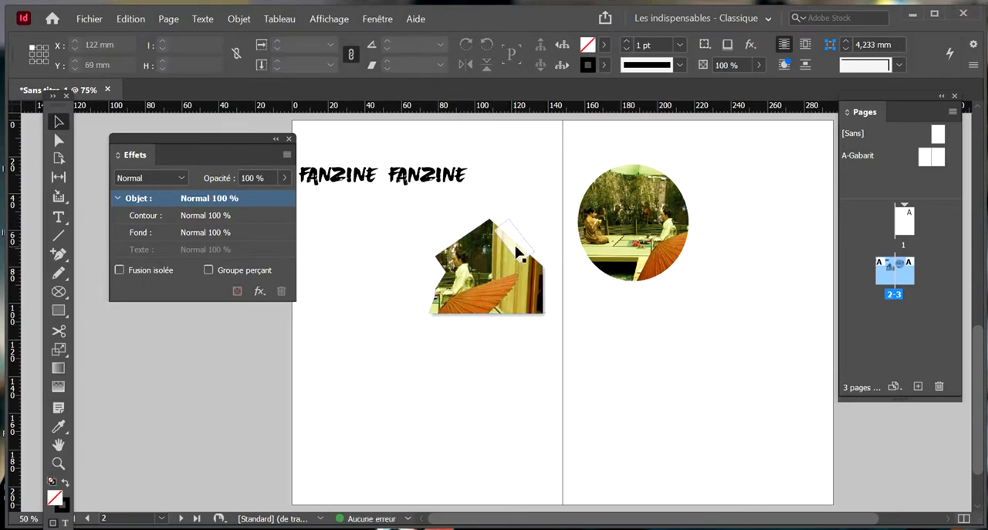
click(260, 291)
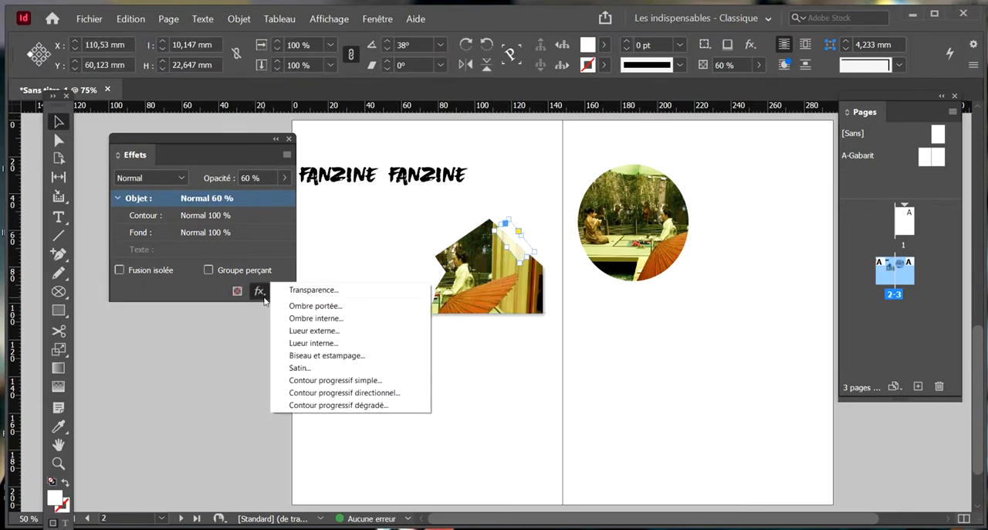
click(313, 306)
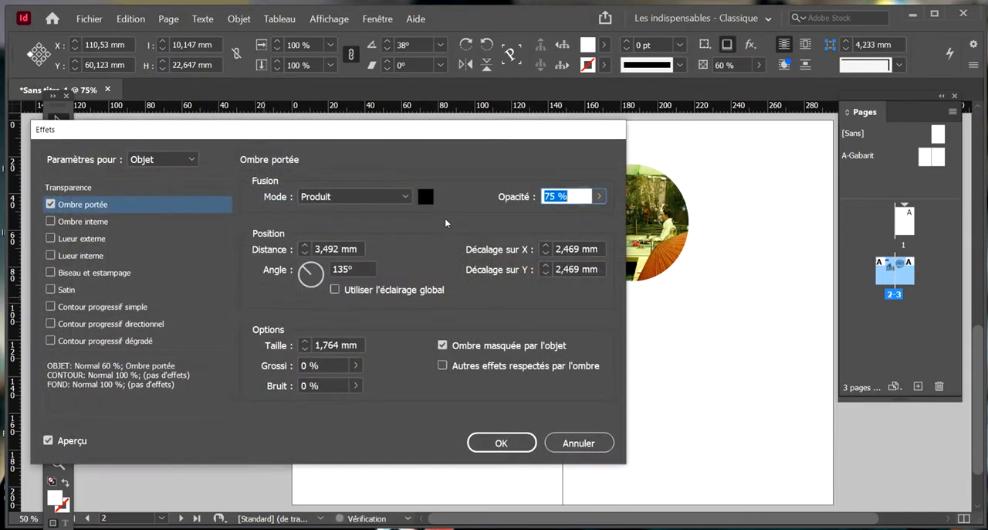
text(30)
key(Tab)
text(1)
key(Tab)
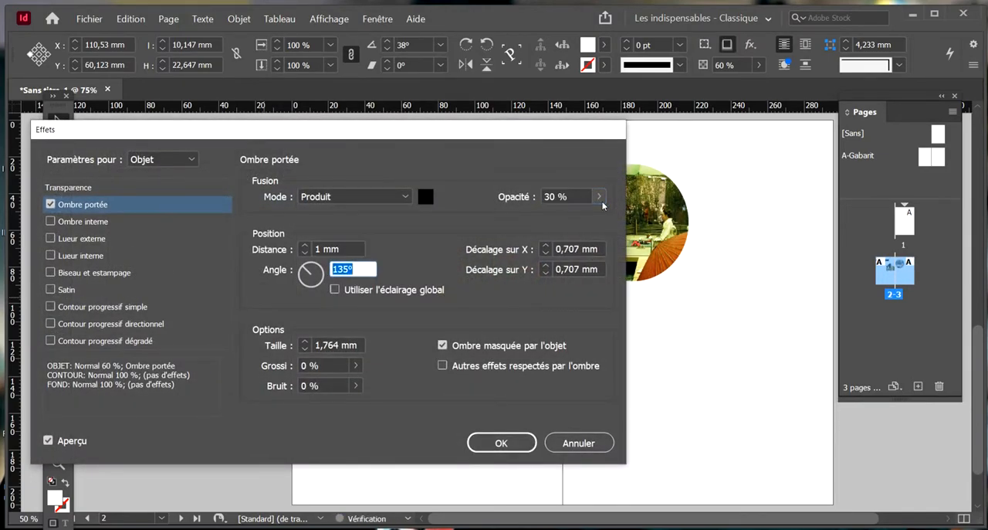
key(Return)
click(432, 309)
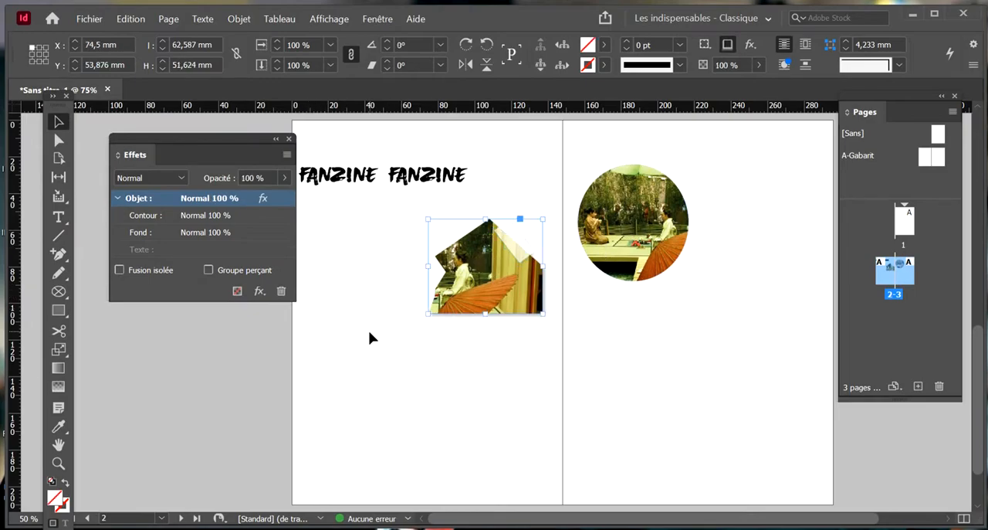
click(370, 332)
Close the Effects panel and open it again
click(289, 140)
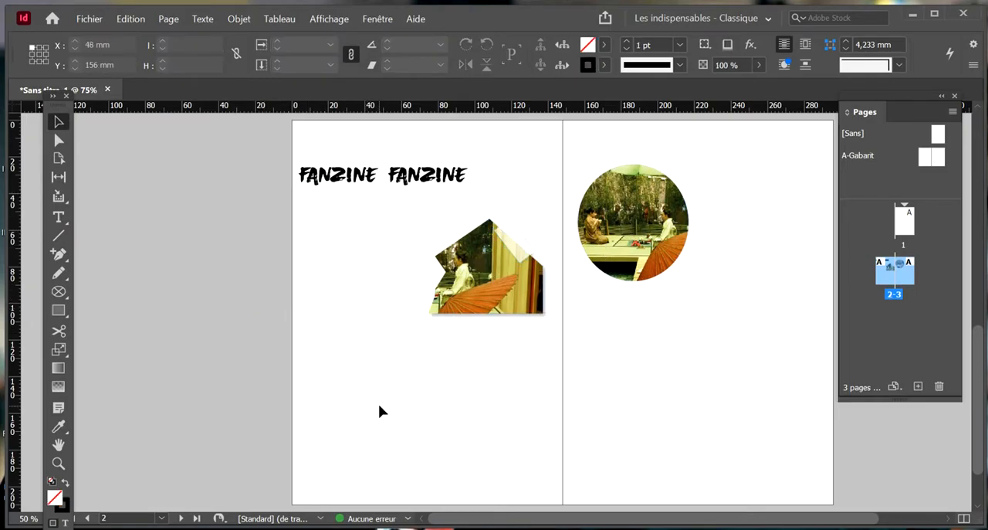
click(376, 18)
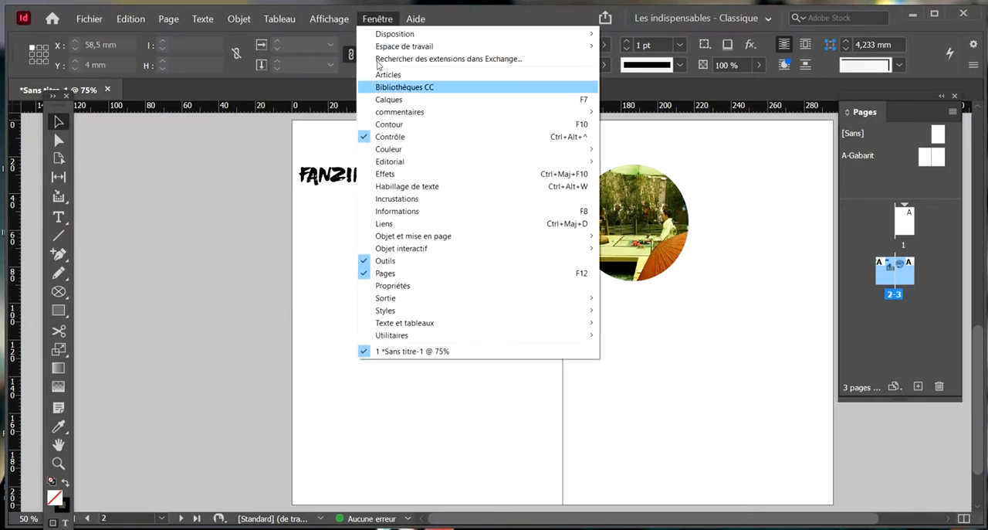
click(386, 167)
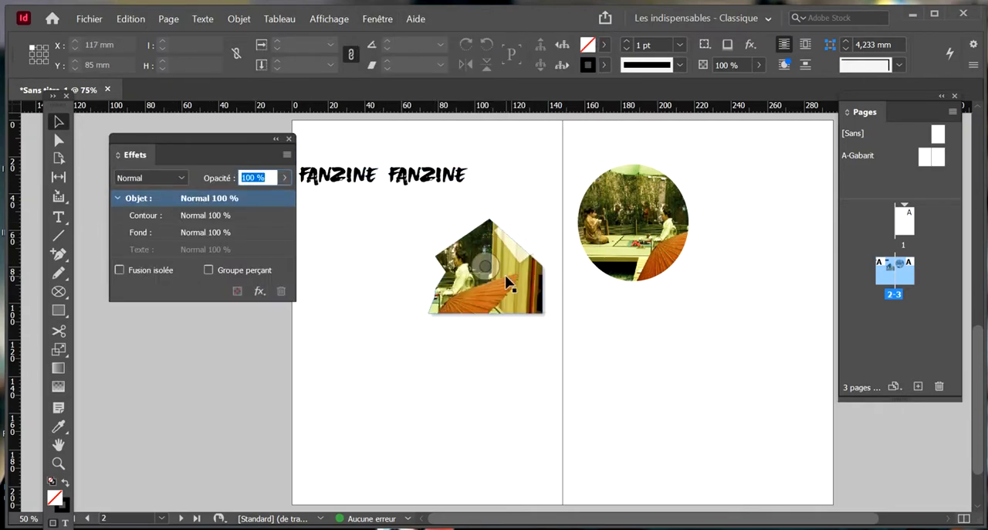
Move the circular photo to X 43.231 mm, Y 73.6 mm, overlapping the cut-out photo, and set both photos' blending mode to Produit
click(515, 308)
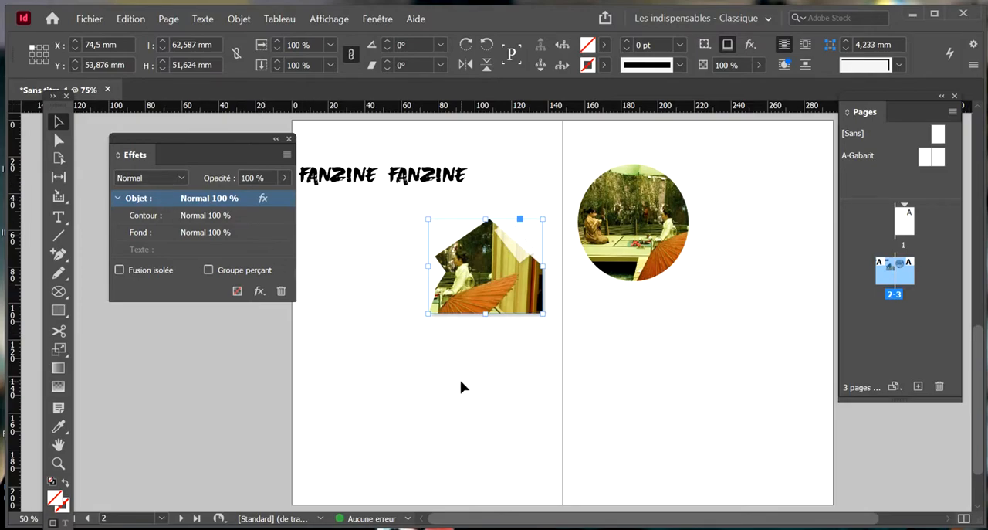
drag(679, 237, 471, 329)
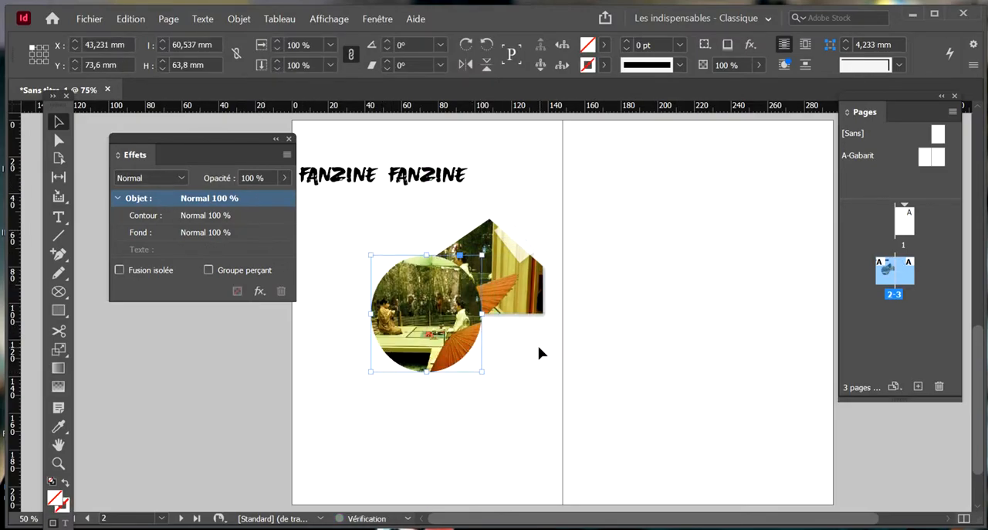
click(508, 341)
drag(445, 272, 444, 270)
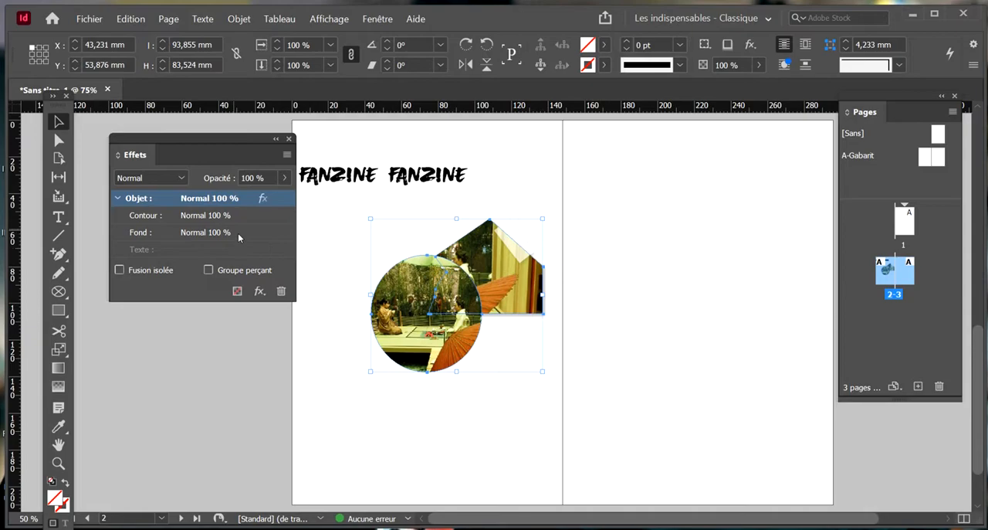
click(174, 180)
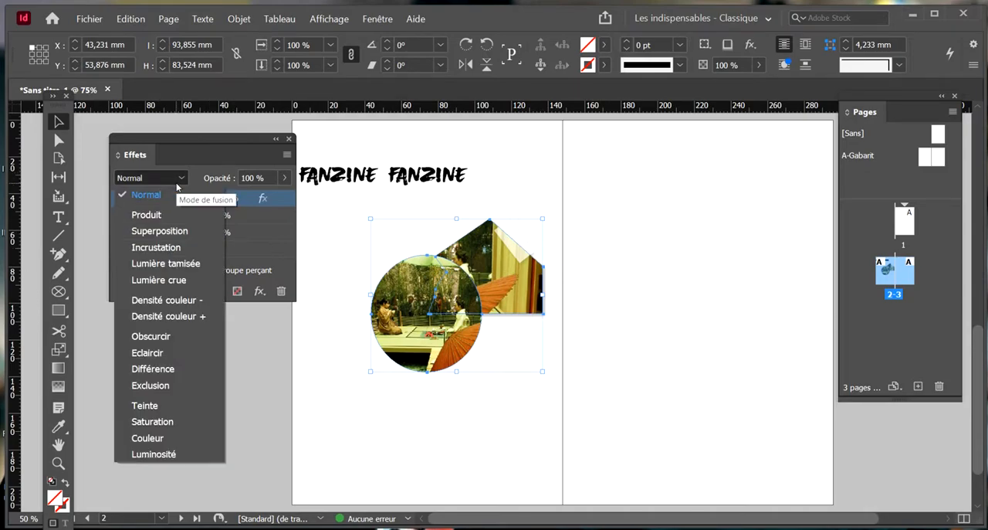
click(199, 215)
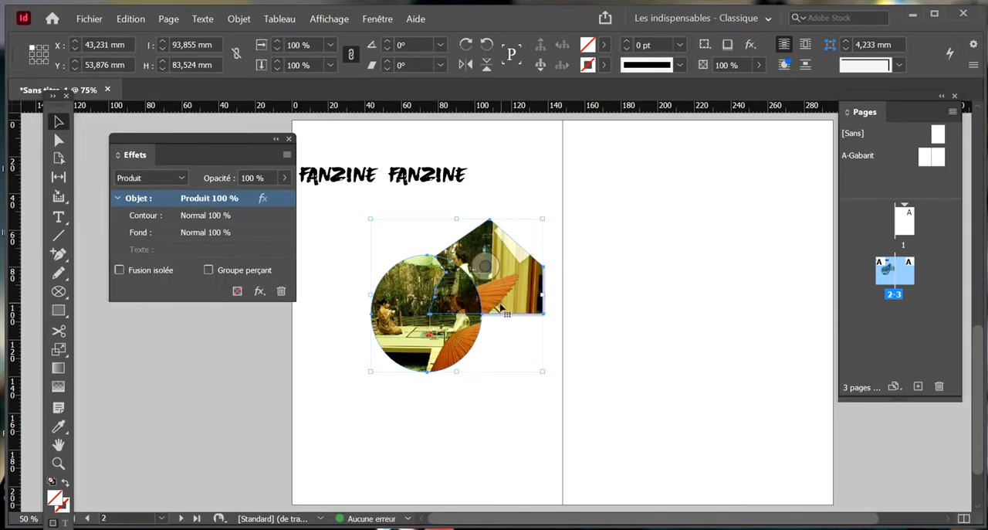
Try the Superposition and Incrustation blending modes on both overlapping photos
click(507, 376)
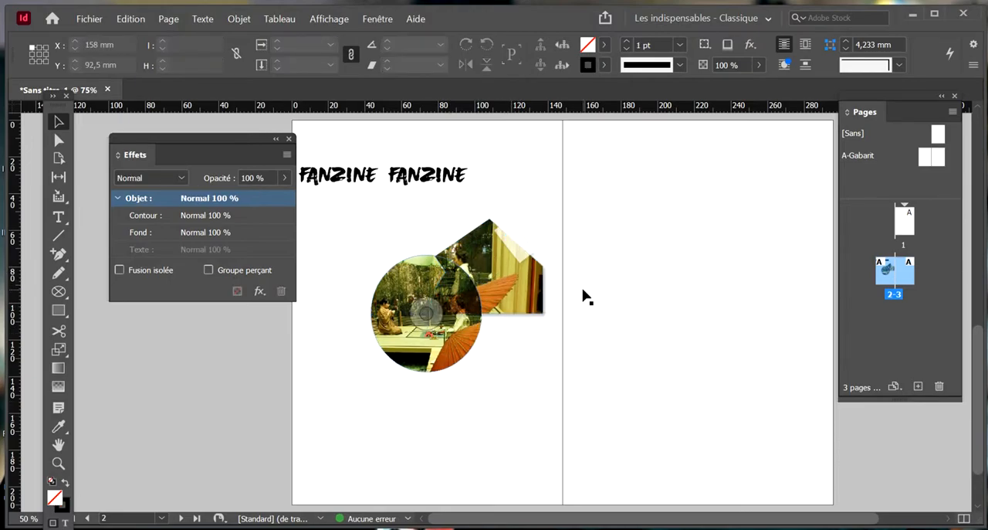
drag(403, 217, 485, 280)
key(ctrl+z)
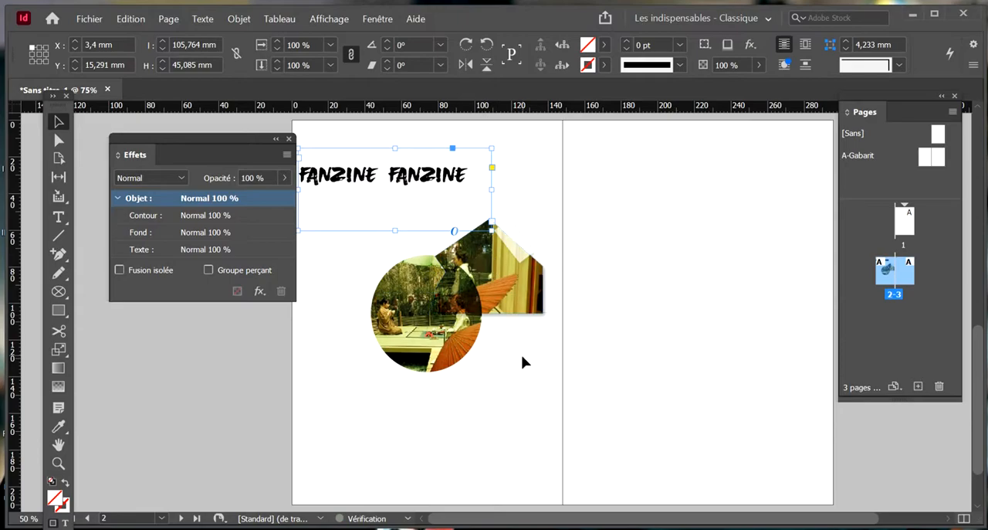
click(450, 280)
click(180, 177)
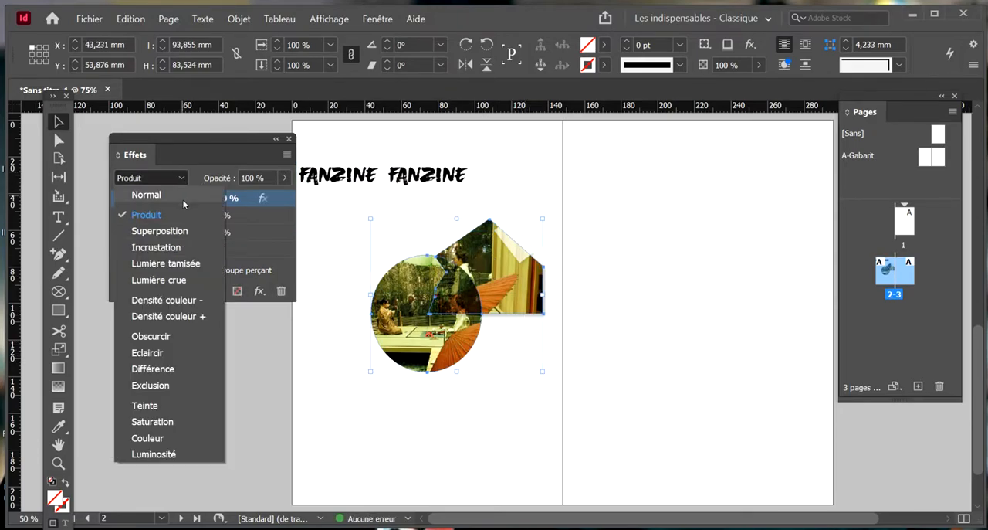
click(178, 232)
click(174, 182)
click(174, 182)
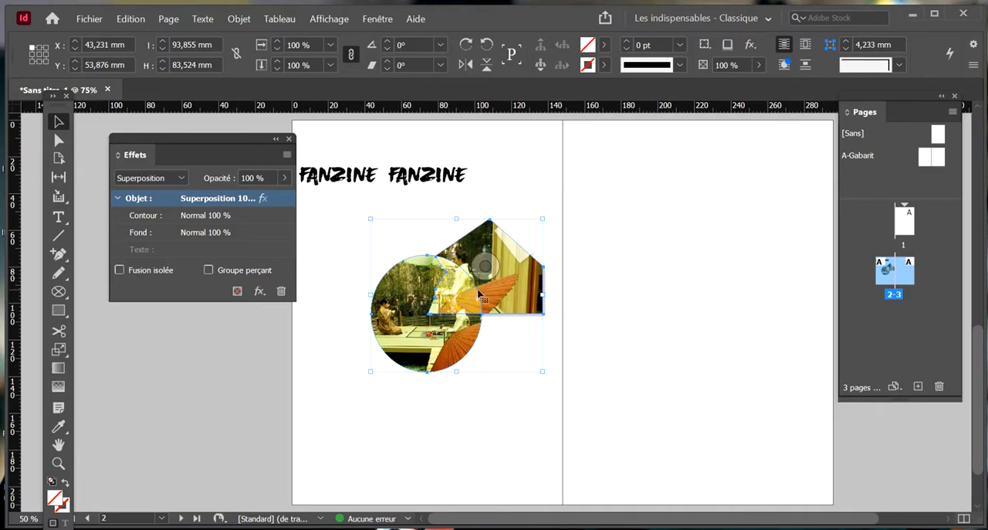
click(163, 178)
click(204, 248)
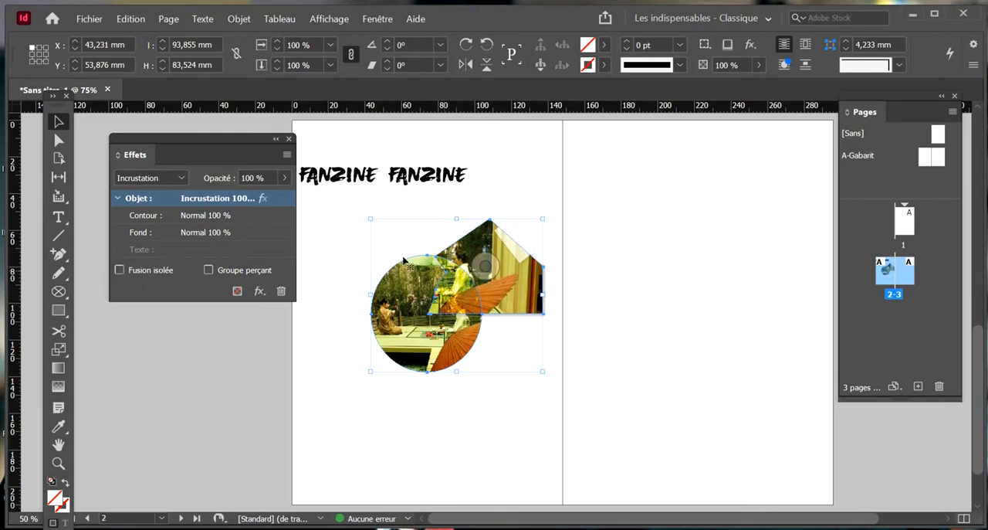
Try the Obscurcir, Eclaircir and Différence blending modes on the two selected photos
click(179, 177)
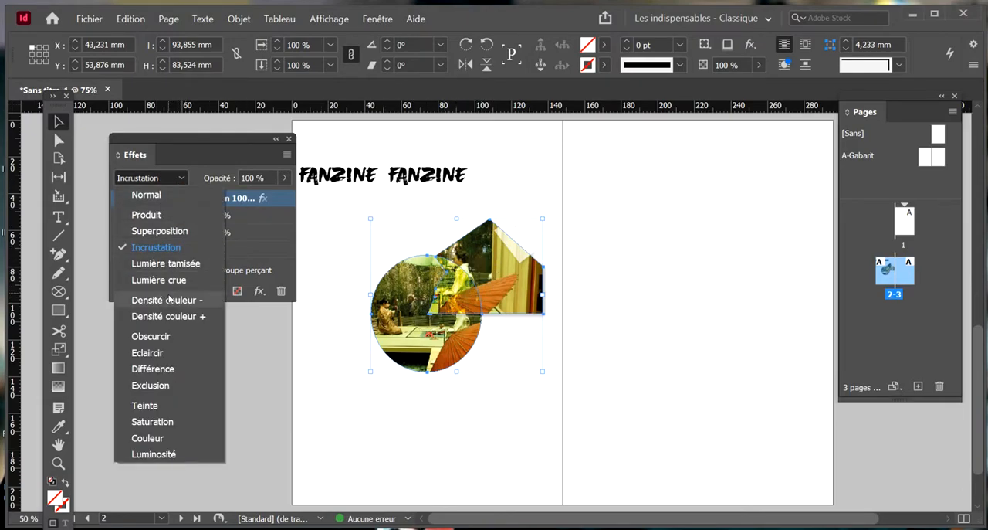
click(183, 342)
click(164, 178)
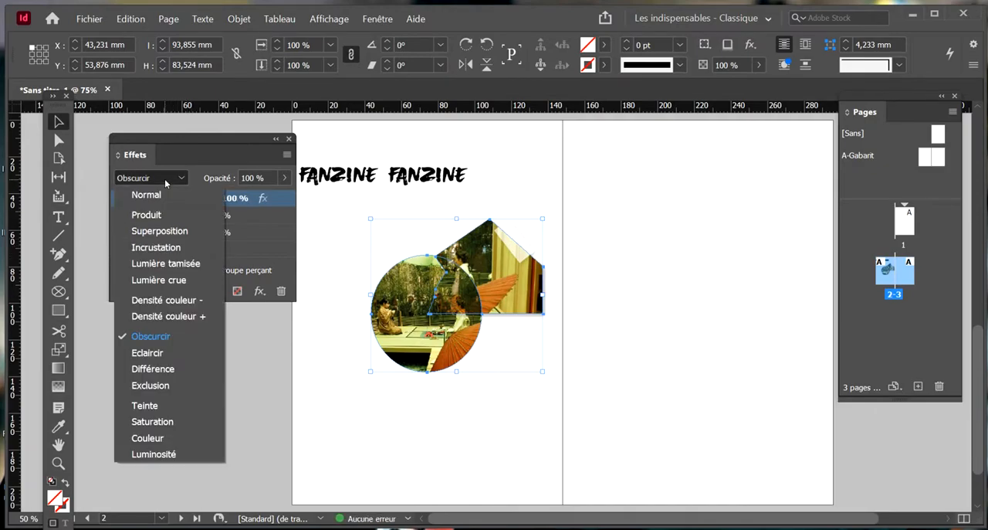
click(147, 352)
click(170, 179)
key(Down)
key(Return)
Set both photos' blending mode to Exclusion, deselect them and close the Effects panel
click(170, 183)
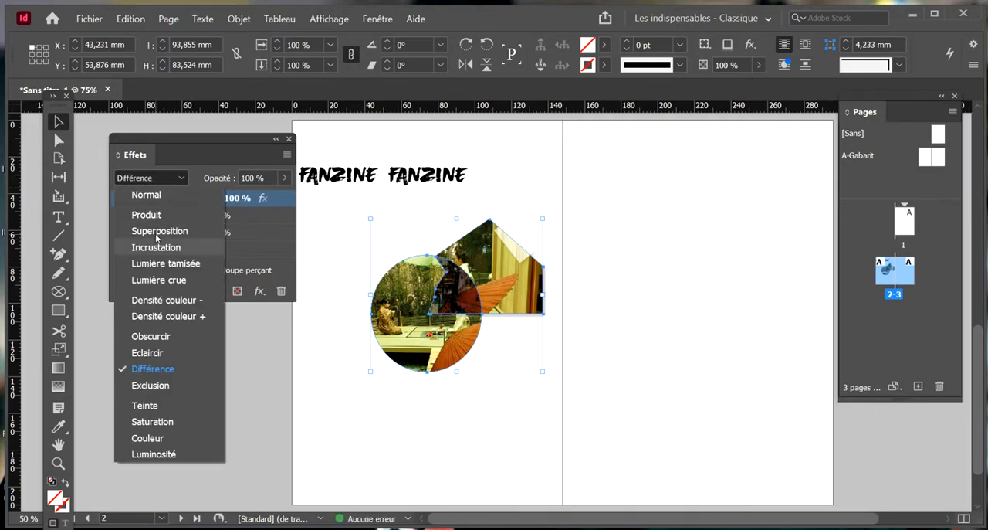
click(151, 384)
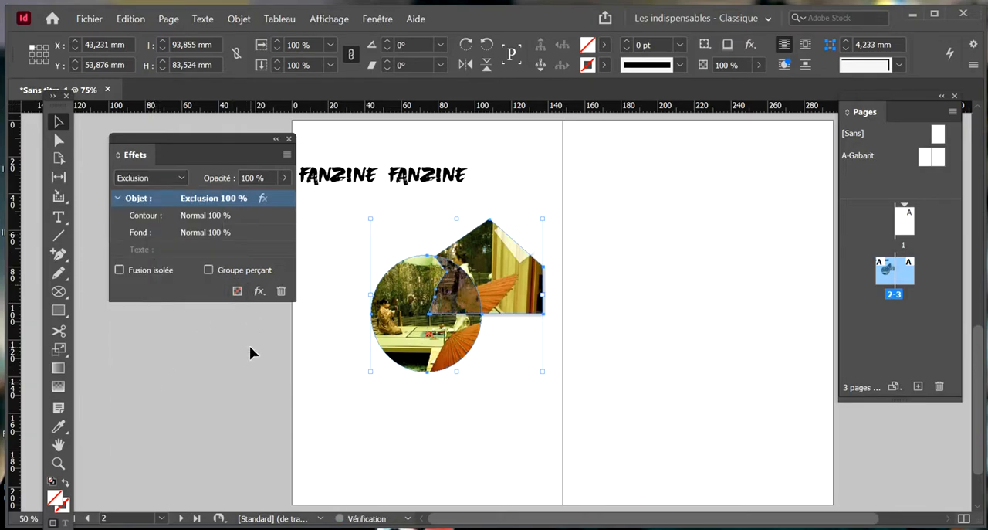
click(258, 393)
click(290, 140)
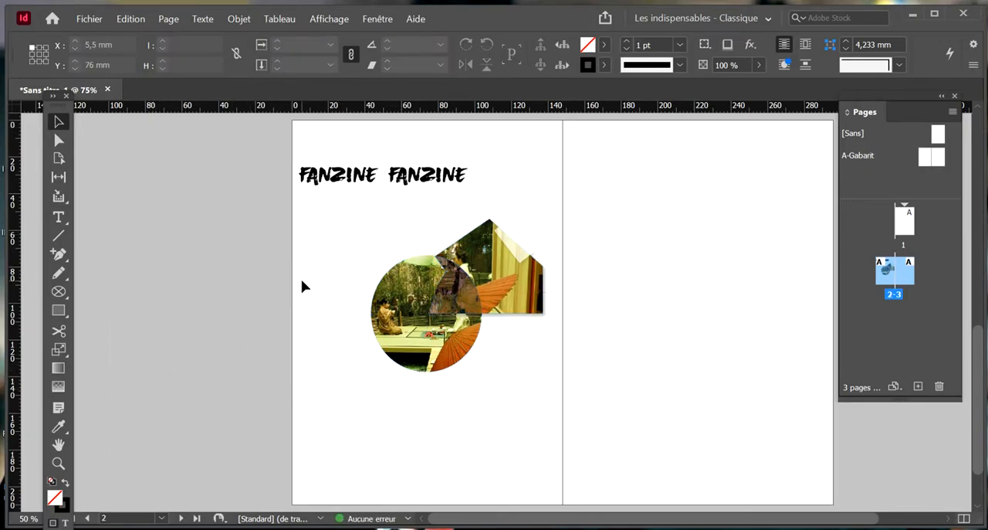
scroll(280, 268, up, 2)
scroll(442, 358, down, 2)
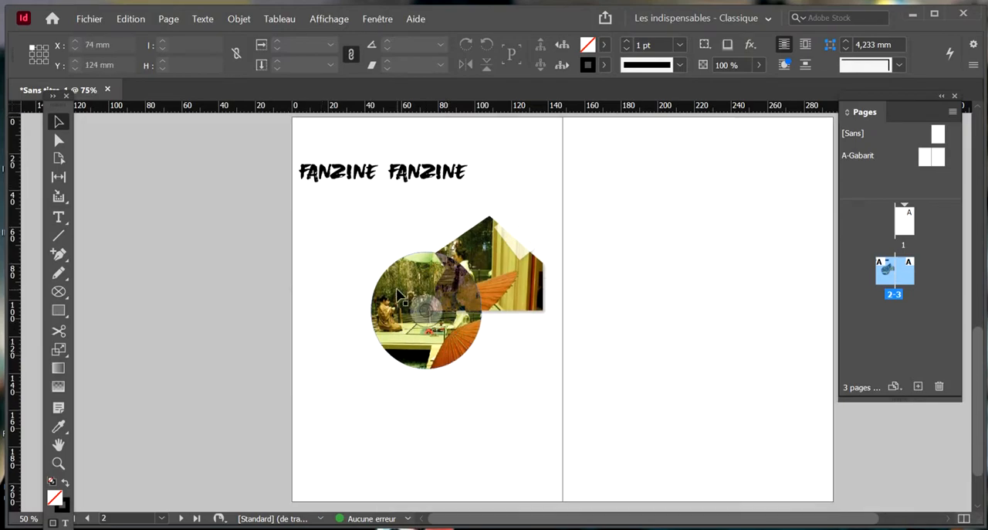
Delete the circular photo, keeping only the cut-out photo with its tape strip
click(394, 340)
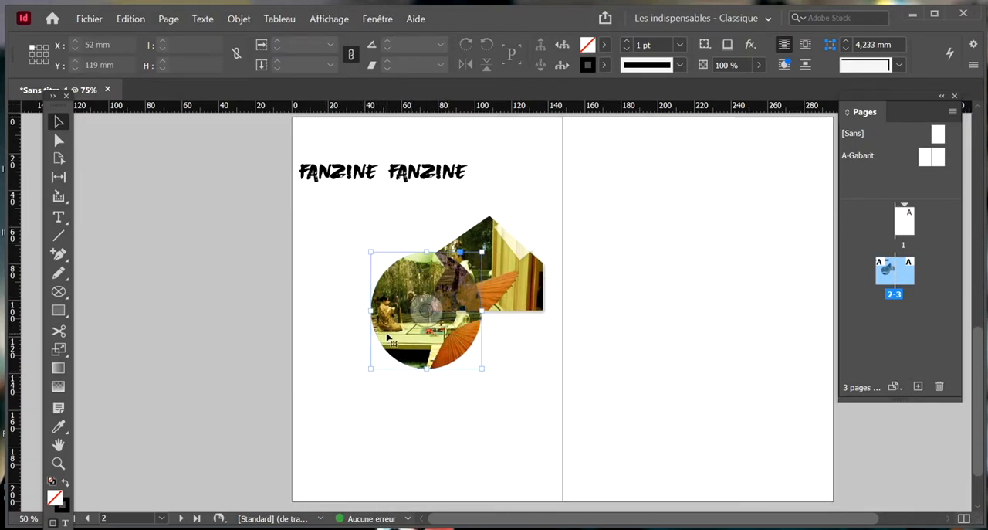
key(Delete)
click(498, 300)
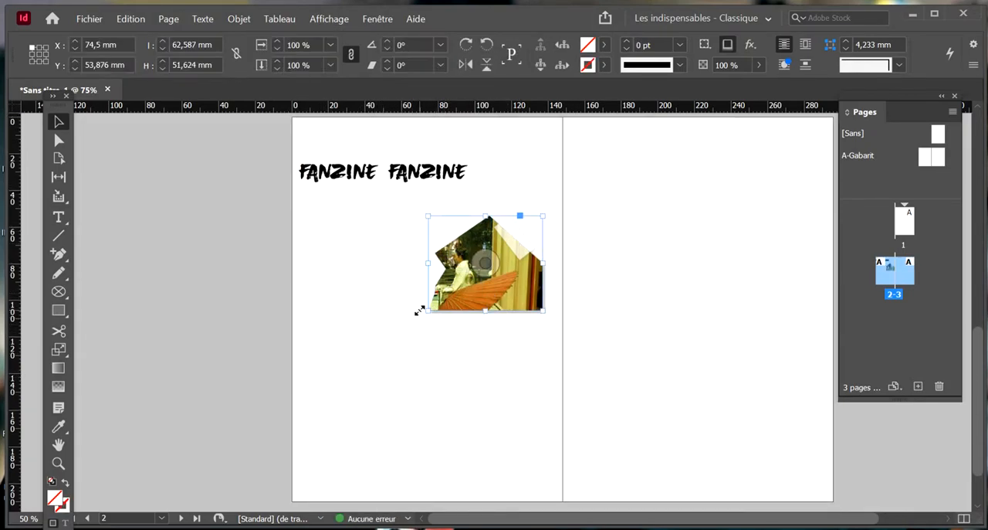
drag(543, 209, 493, 269)
key(ctrl+z)
drag(580, 261, 452, 214)
click(440, 334)
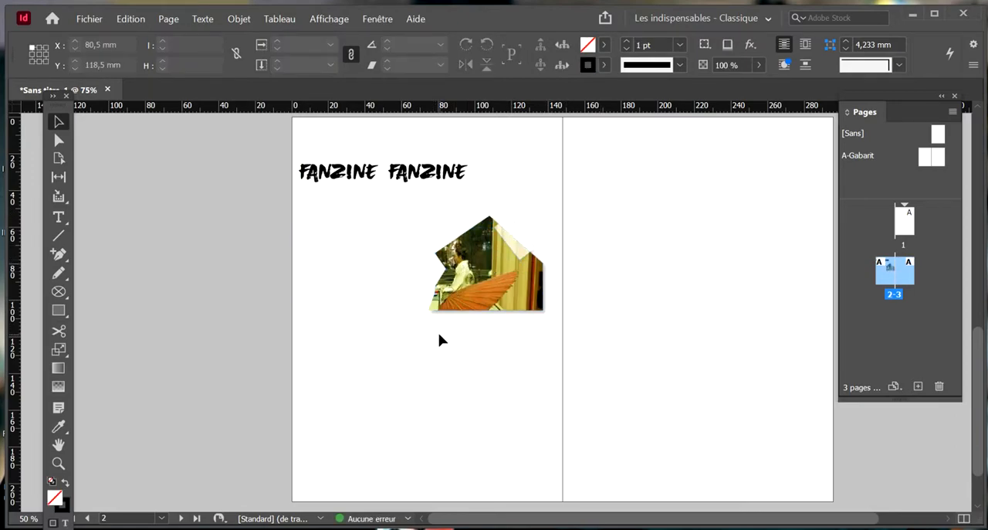
Using the guides, place the cut-out photo and its tape in the left page's lower-right margin corner and enlarge them to about four columns wide
key(w)
click(498, 287)
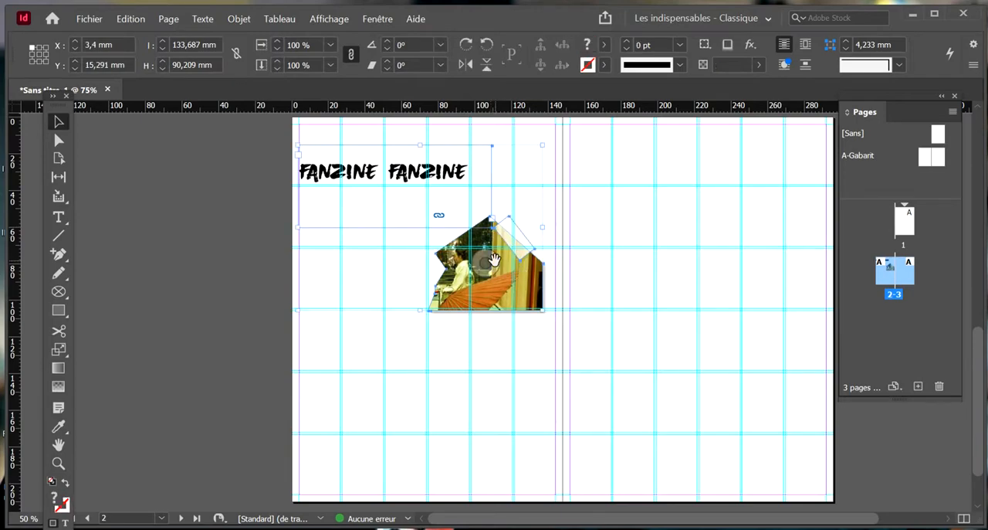
drag(500, 287, 529, 480)
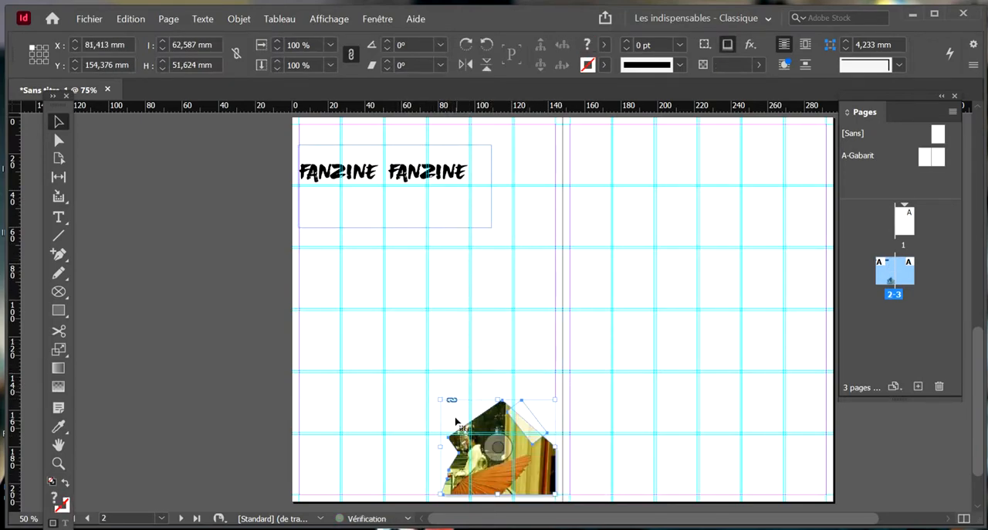
drag(444, 395, 384, 352)
click(522, 296)
key(w)
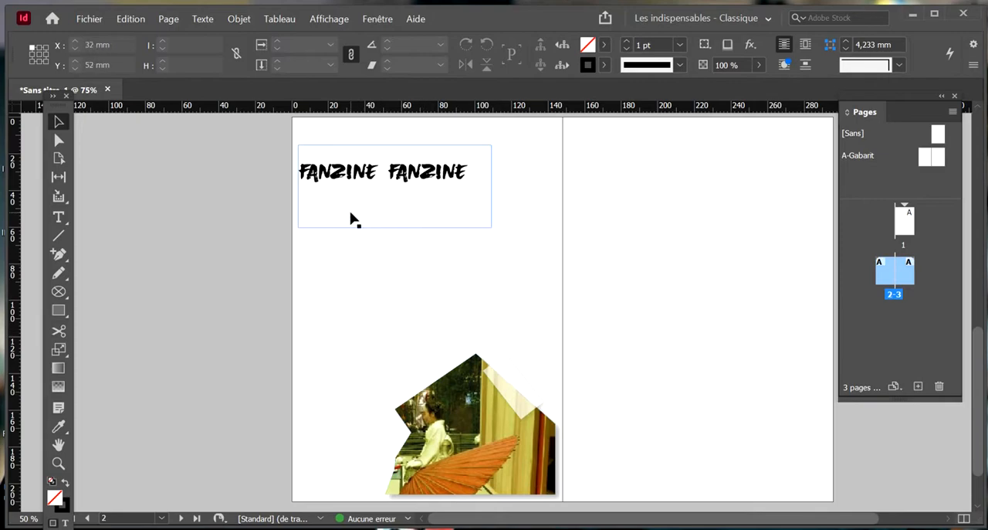
Shorten the FANZINE FANZINE title frame by raising its bottom edge to just below the text
click(409, 212)
drag(395, 227, 386, 189)
click(382, 234)
Create a text frame between the title and the photo and fill it with placeholder text
key(t)
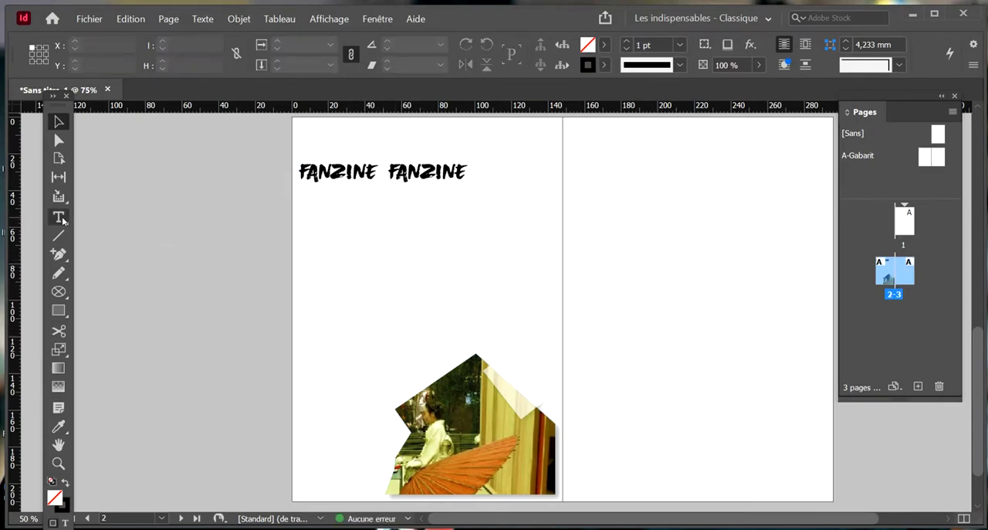
mouse_move(338, 229)
mouse_down()
mouse_move(378, 273)
mouse_move(466, 317)
mouse_up()
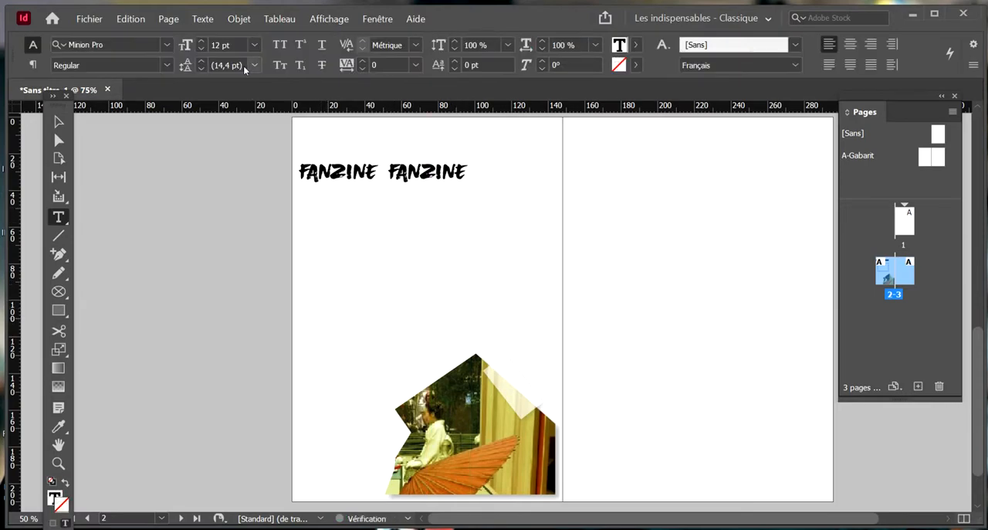
click(202, 19)
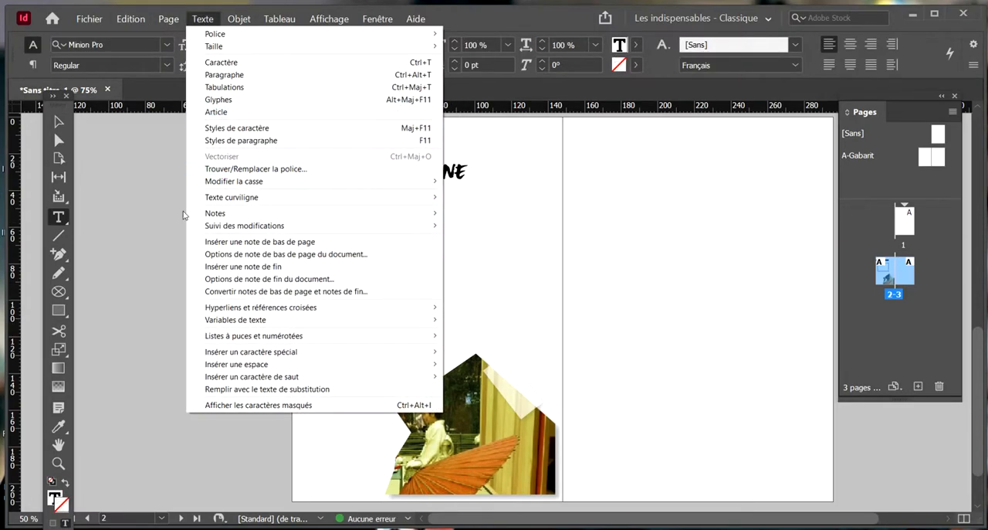
click(317, 390)
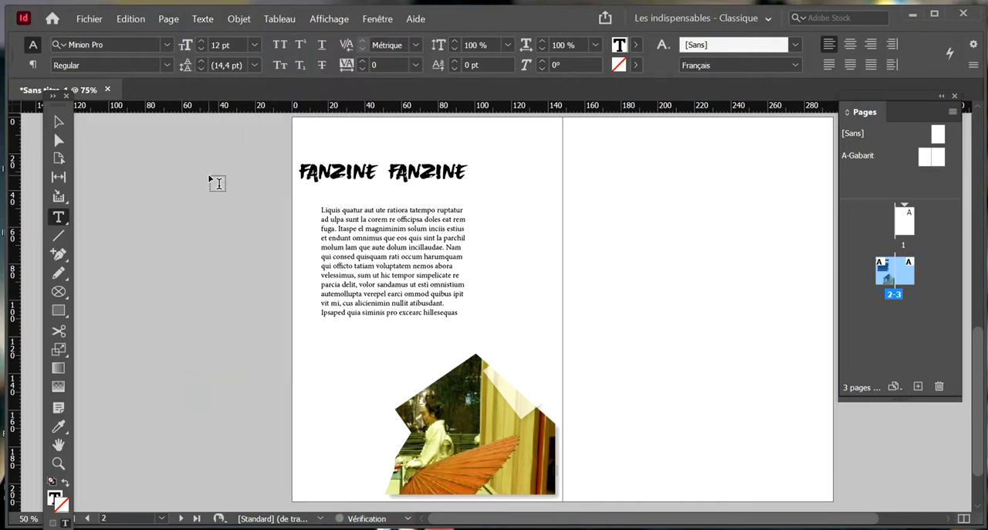
Set all the placeholder text in the ATypewriterForMe font
triple_click(464, 286)
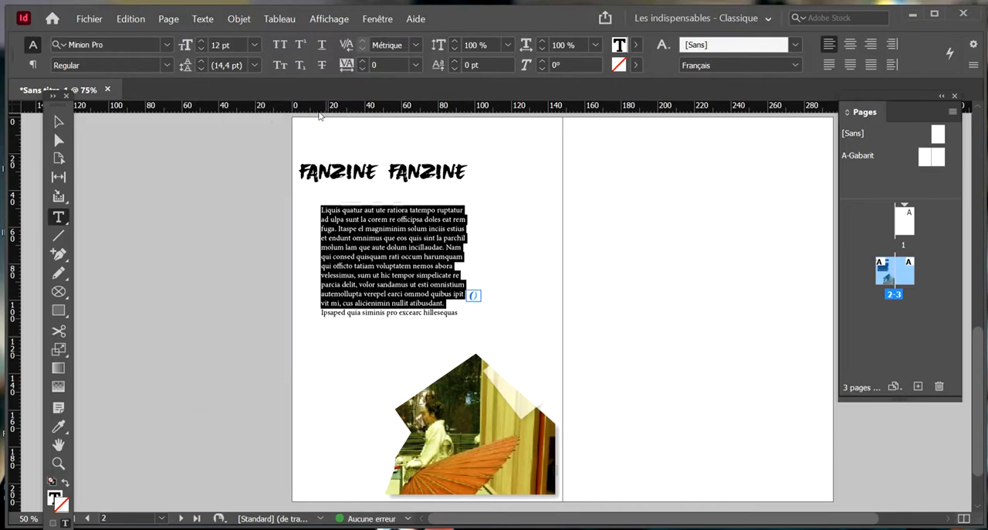
triple_click(413, 254)
click(413, 253)
click(167, 44)
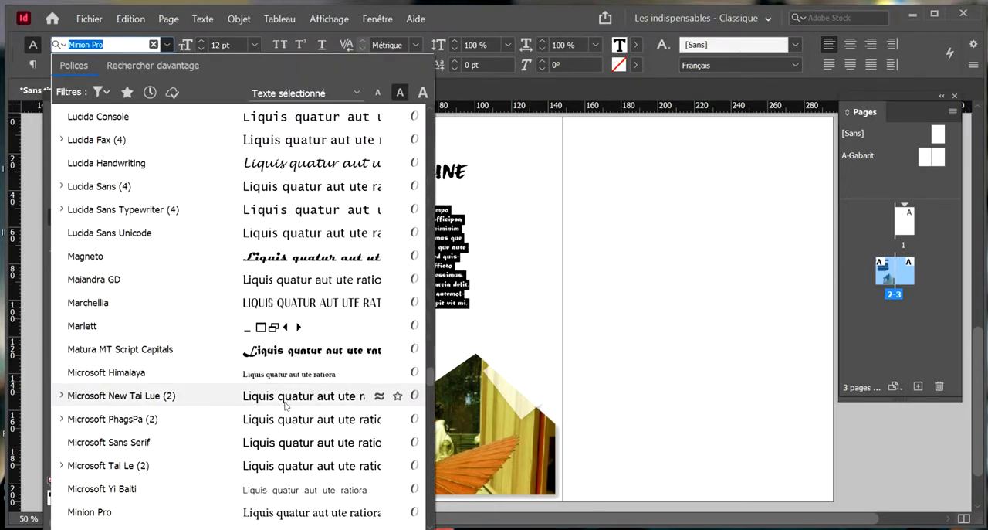
scroll(284, 405, down, 5)
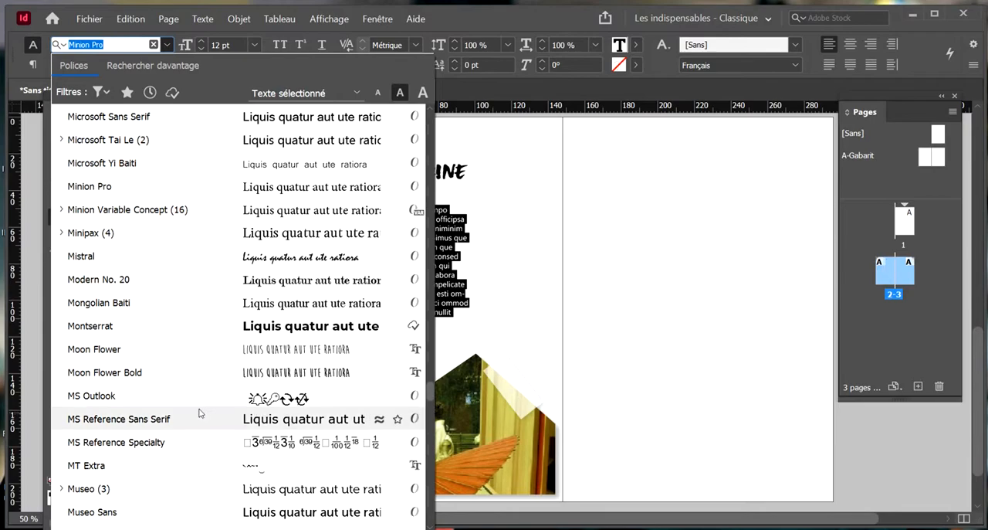
scroll(229, 450, down, 1)
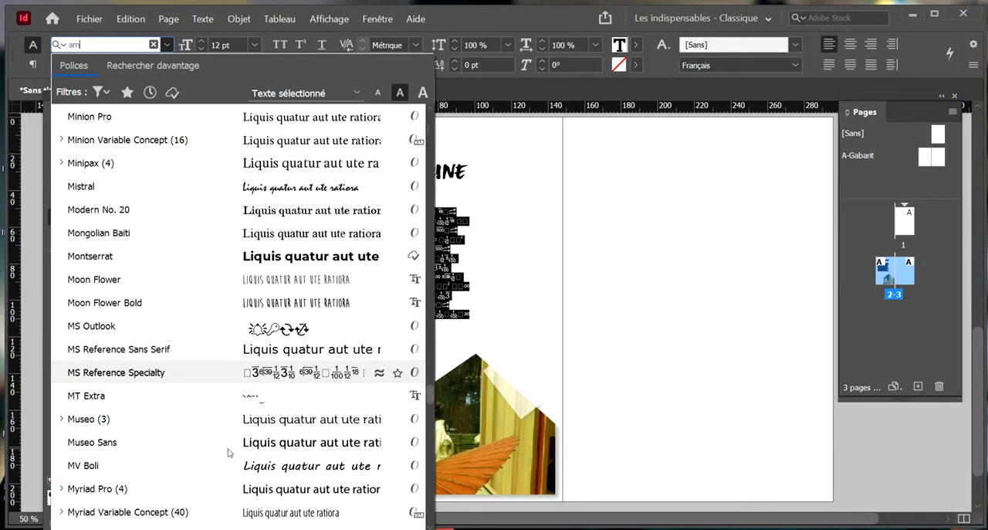
text(erica)
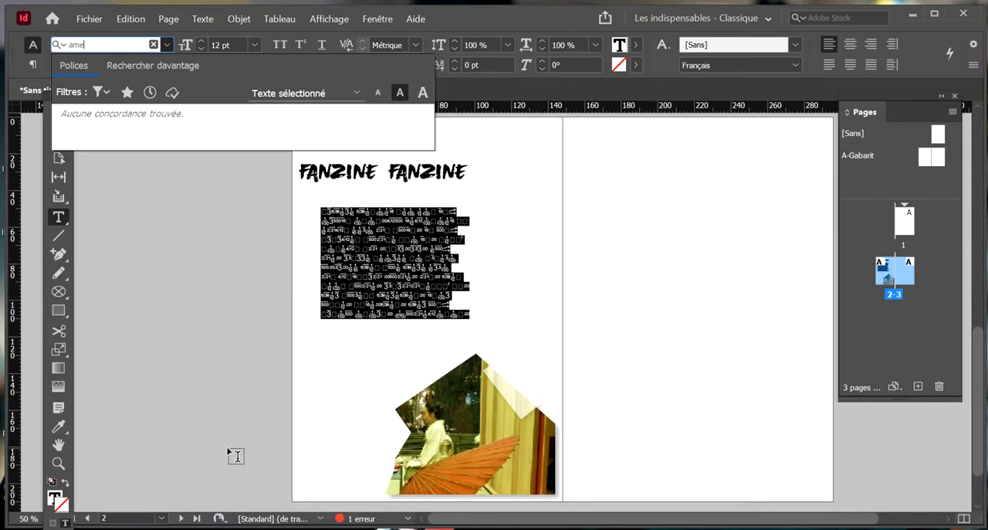
key(BackSpace)
key(BackSpace)
key(BackSpace)
text(typew)
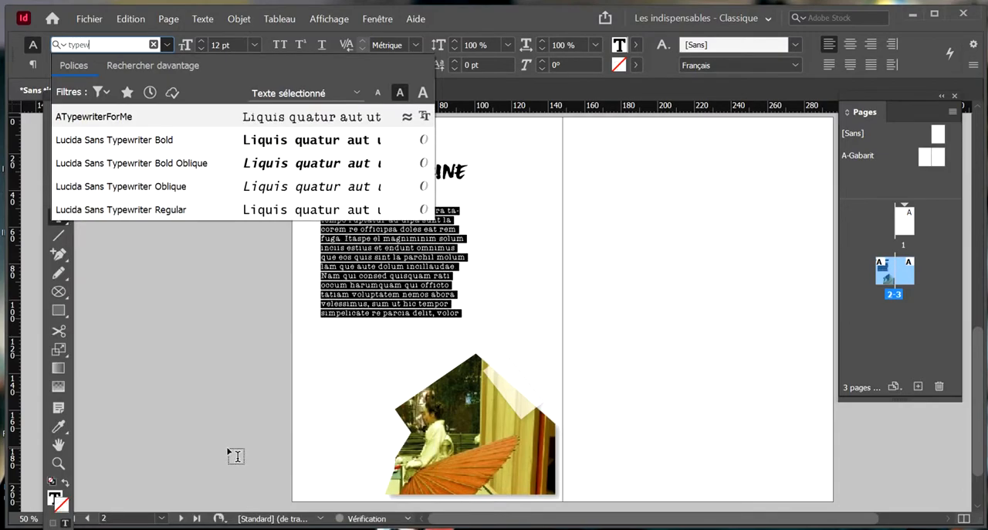
click(290, 117)
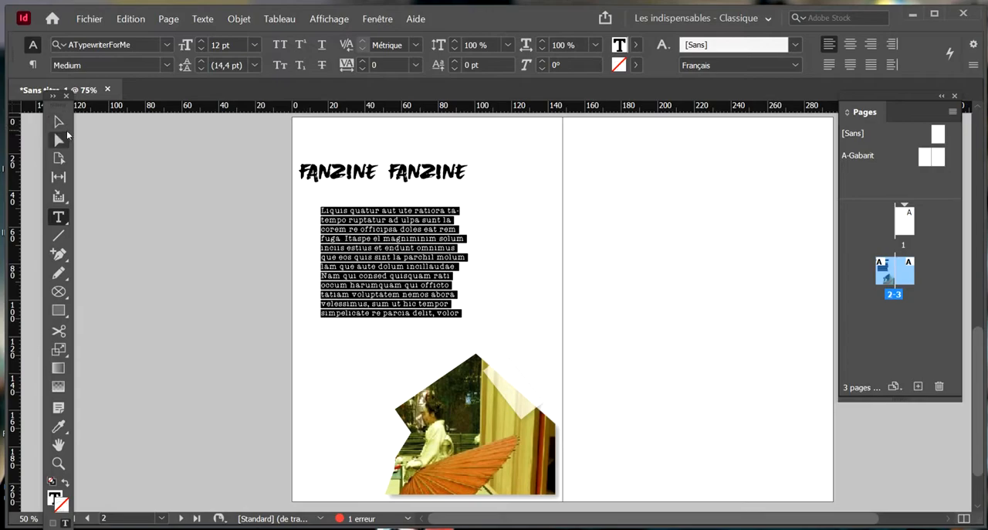
Shift the body text frame slightly up and to the left, and extend its height down to just above the photo
click(58, 122)
drag(333, 239, 336, 247)
drag(373, 310, 398, 312)
click(220, 302)
Draw a 91 × 83.08 mm rectangle around the body text at X 7 mm, Y 46 mm, and make it solid black without a stroke
click(58, 309)
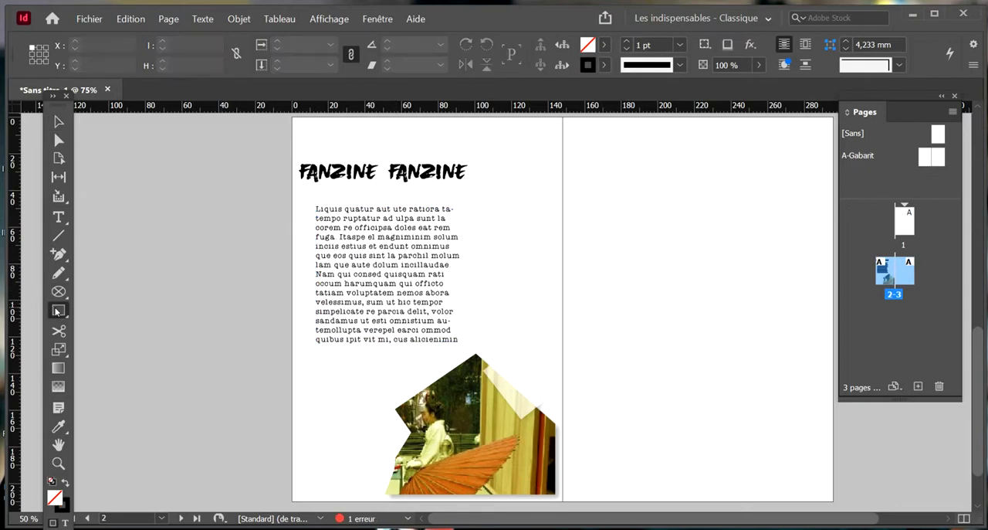
drag(304, 201, 471, 353)
key(v)
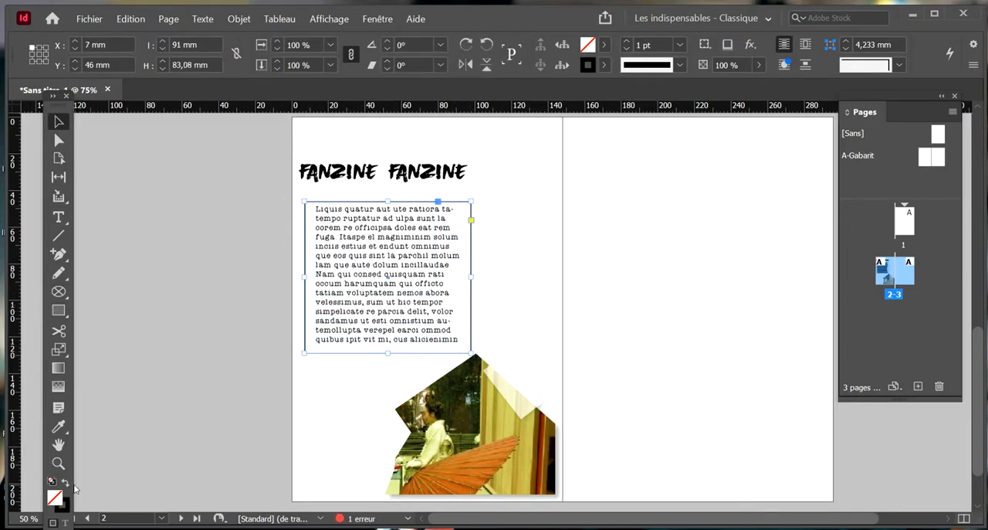
click(65, 481)
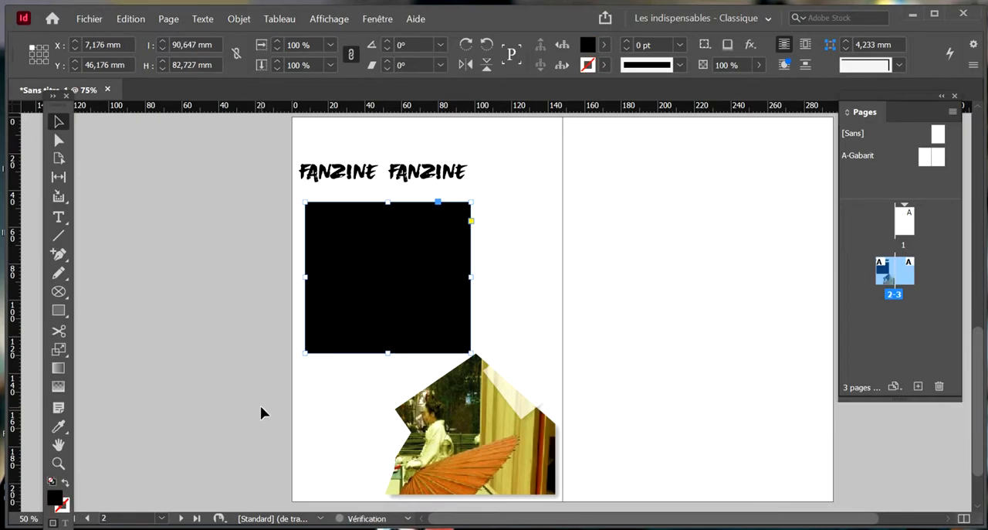
Send the black rectangle to the back, behind the body text
right_click(352, 279)
mouse_move(523, 325)
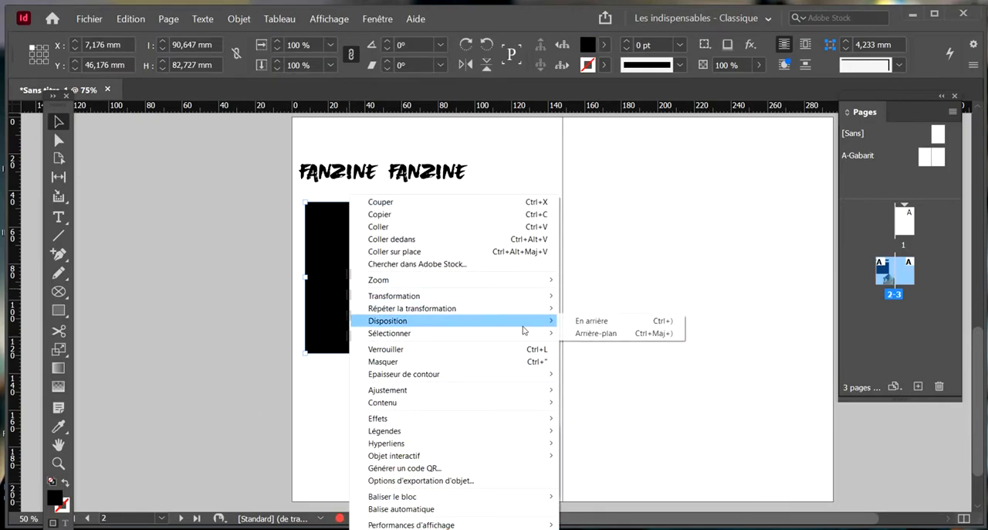
click(595, 332)
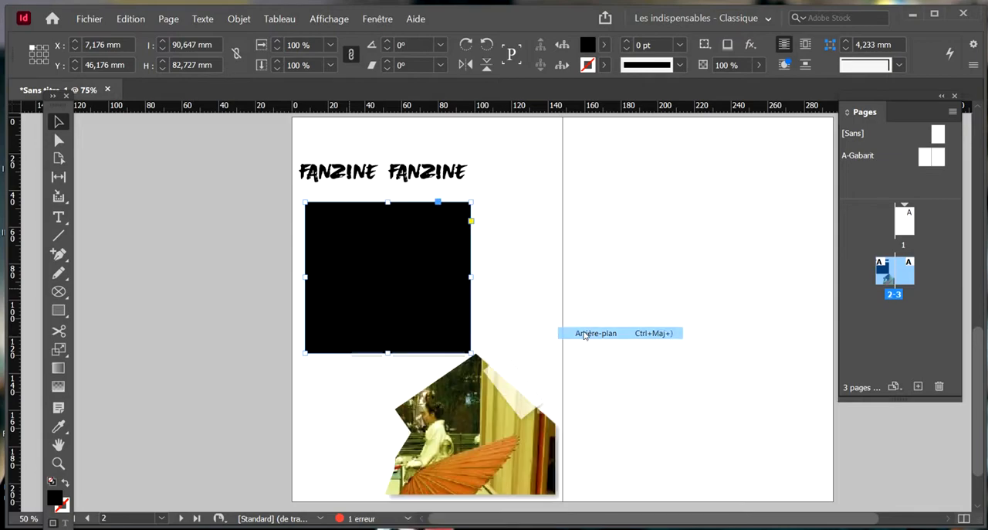
Select all the body text on the black rectangle and set its fill colour to white
double_click(399, 293)
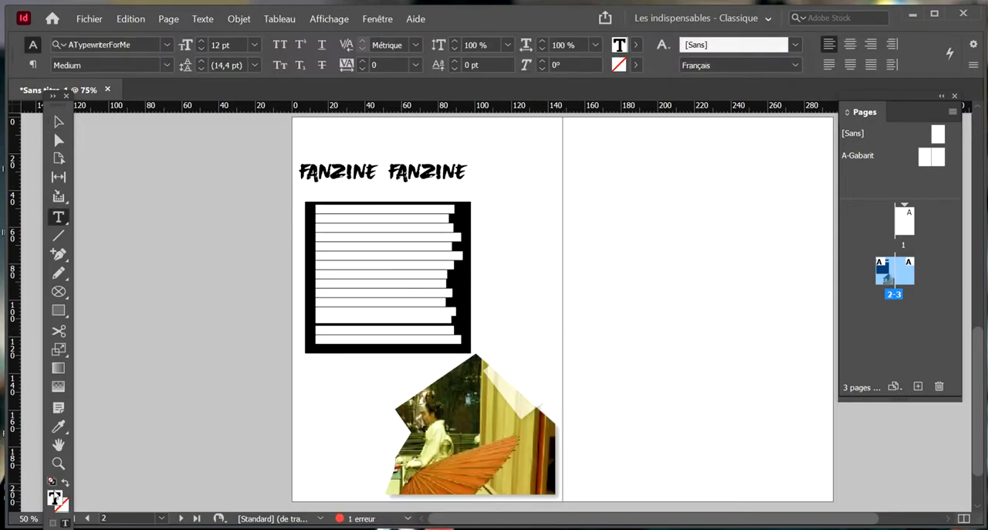
double_click(59, 496)
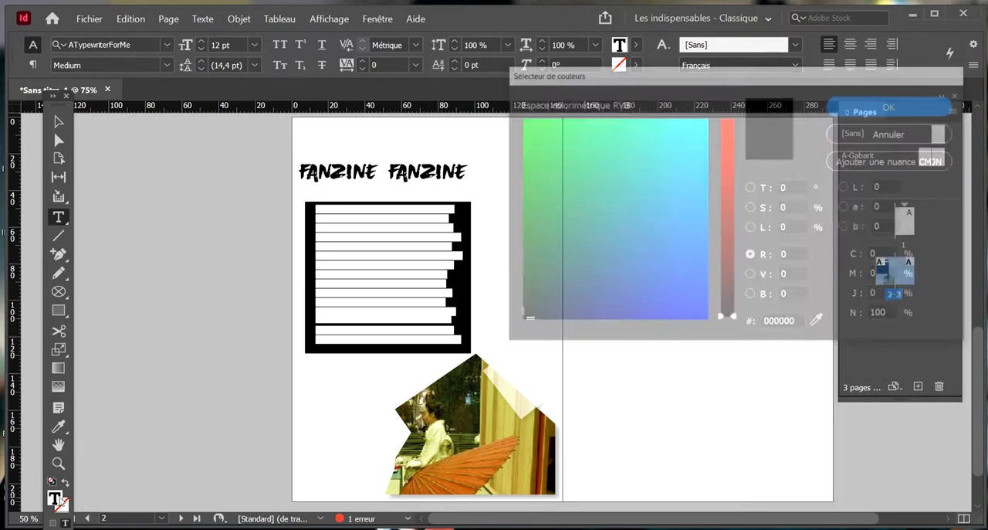
drag(608, 165, 730, 116)
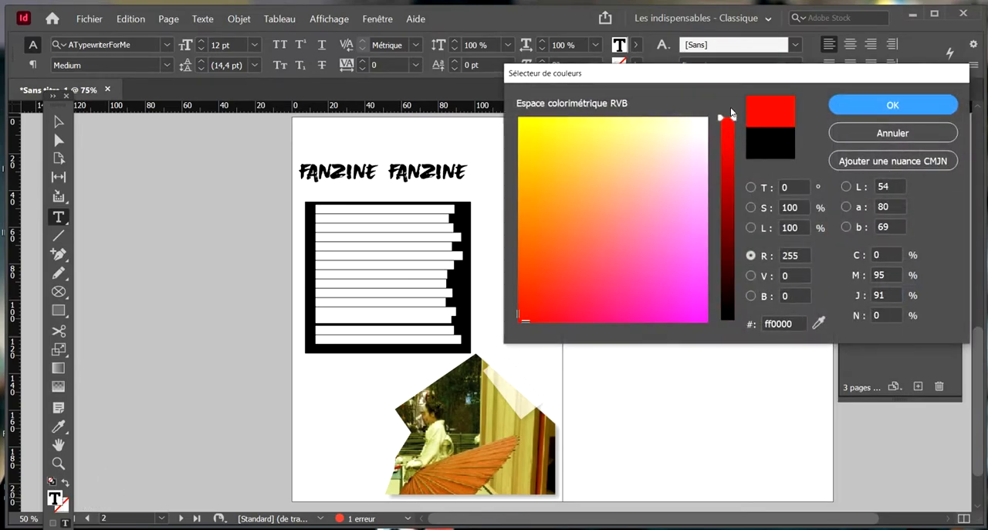
click(703, 113)
click(846, 106)
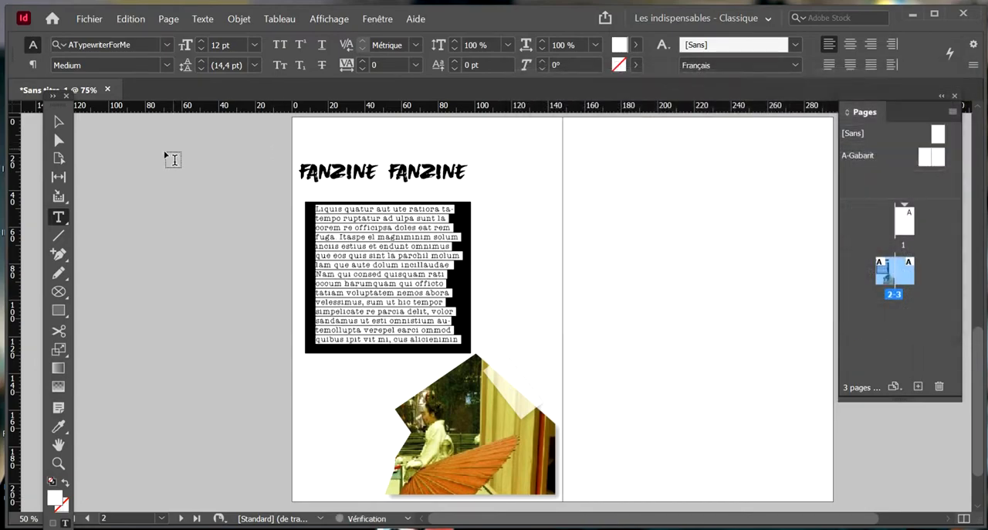
click(59, 122)
Duplicate the translucent tape strip from the photo and place the copy over the lower-left corner of the black text block
drag(549, 285, 494, 290)
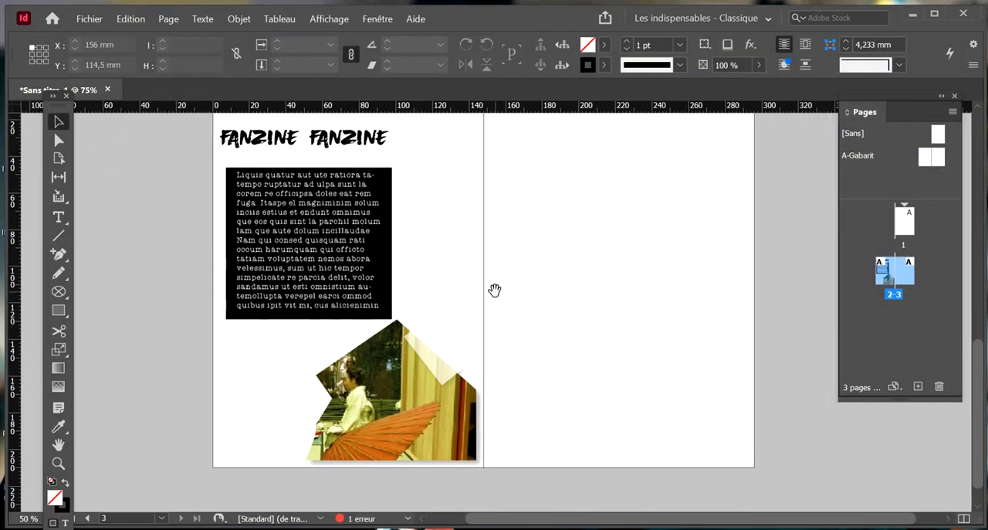
drag(432, 355, 242, 309)
click(279, 386)
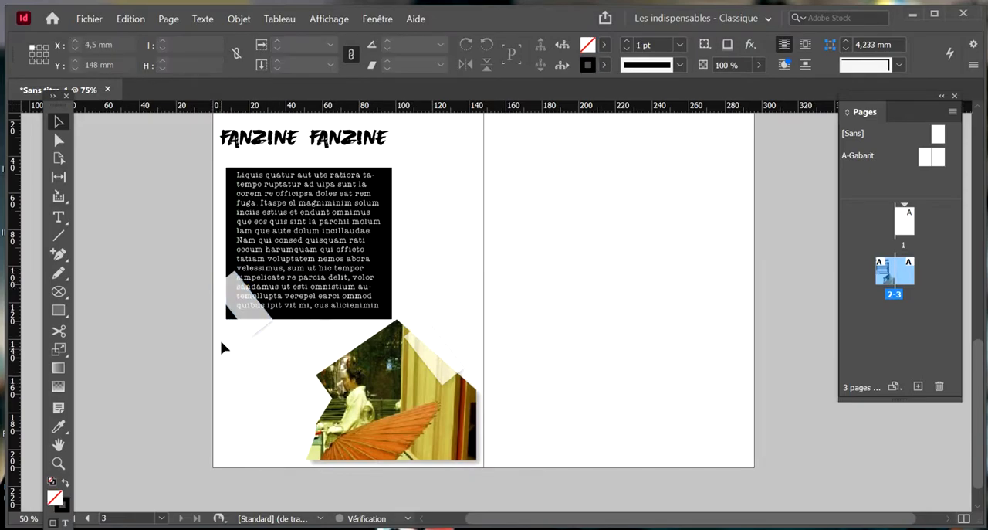
scroll(222, 340, up, 2)
scroll(528, 295, down, 1)
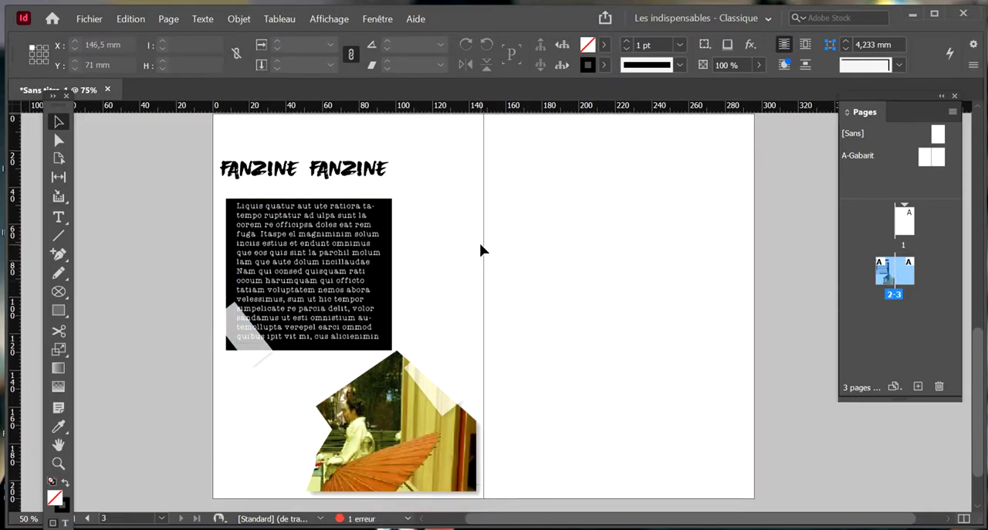
scroll(533, 242, down, 1)
scroll(532, 241, up, 1)
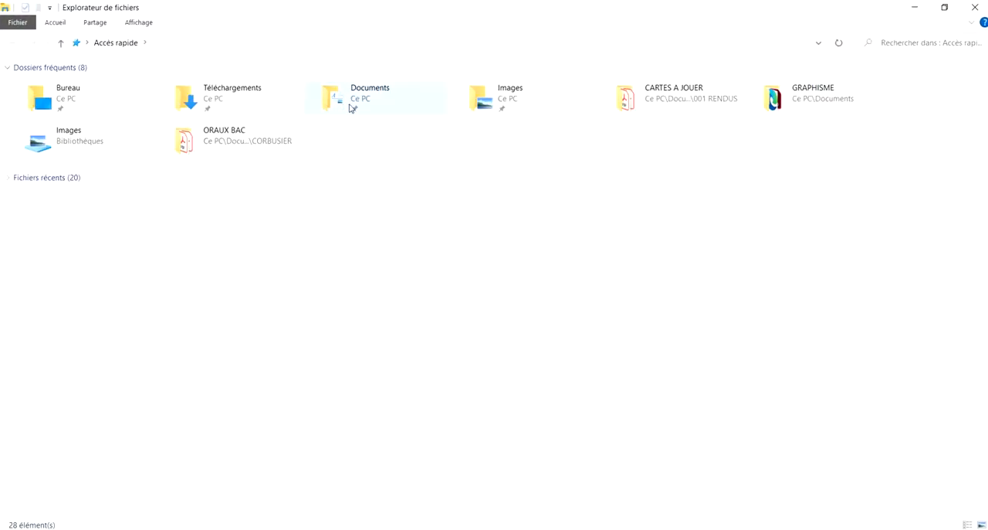
Find the newspaper-texture image in the WITCHY folder under Images in File Explorer and place it over the lower part of page 2
double_click(351, 108)
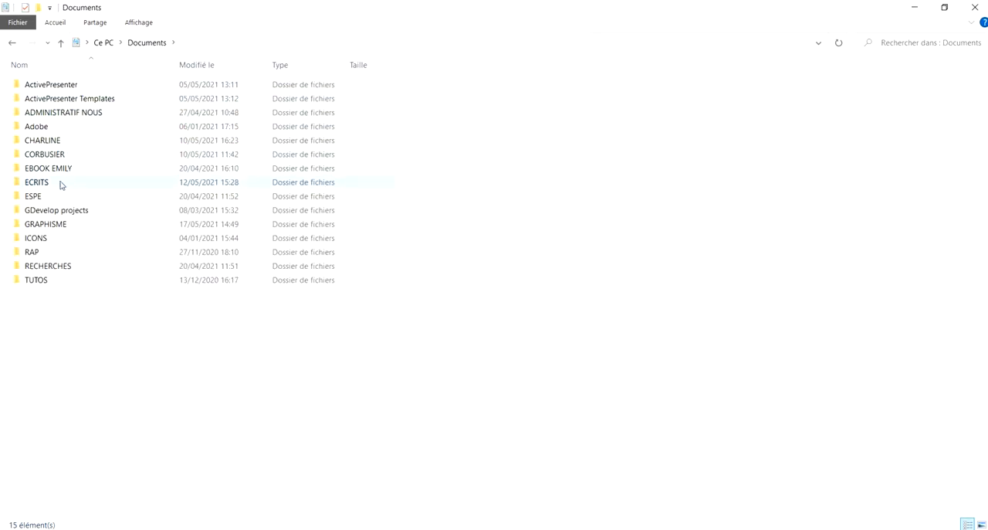
click(104, 42)
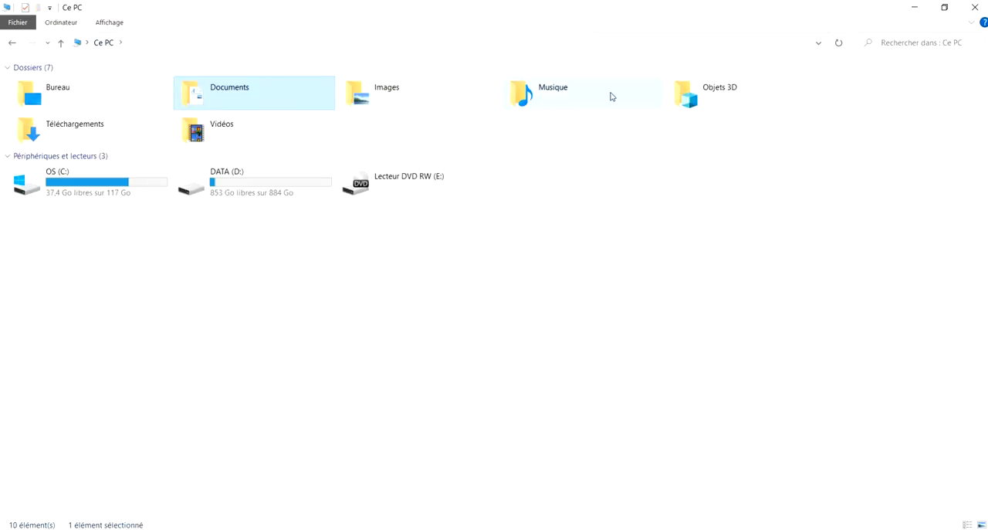
double_click(398, 87)
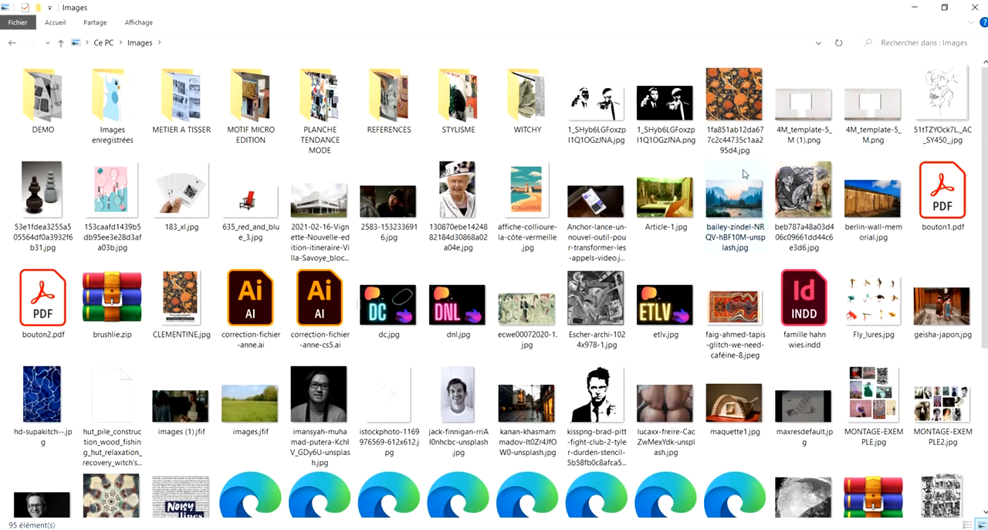
double_click(529, 115)
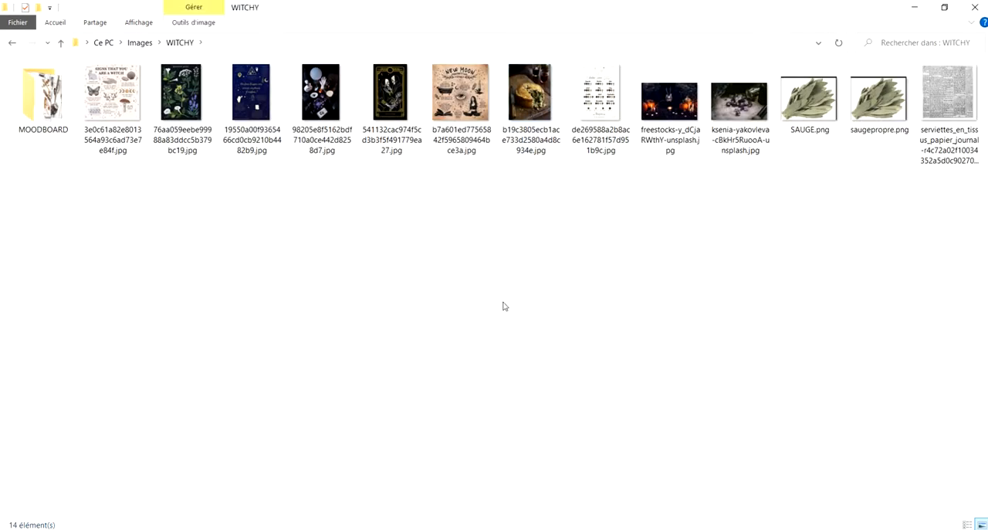
click(956, 116)
drag(927, 112, 460, 176)
drag(512, 223, 225, 316)
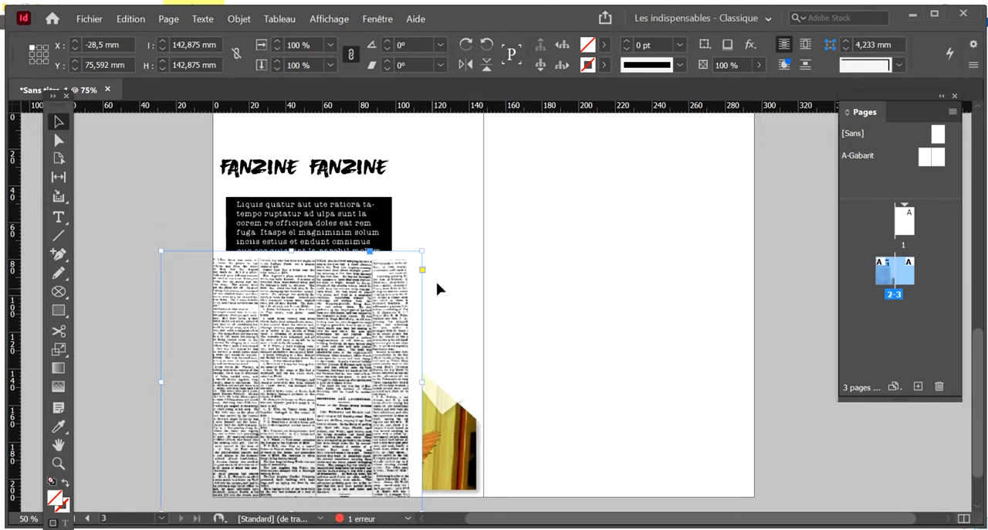
Send the newspaper image to the back and lower its opacity to 34%
right_click(341, 340)
mouse_move(533, 268)
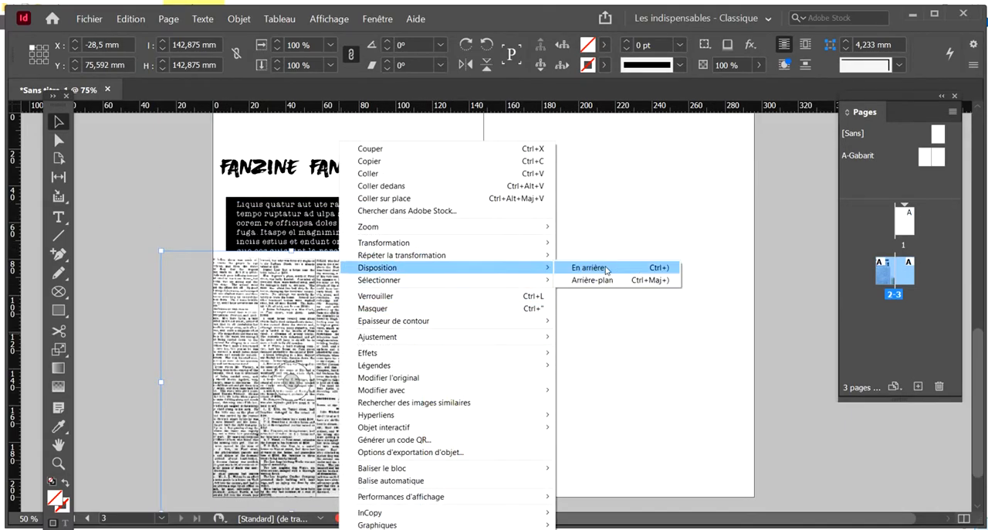
click(618, 282)
click(759, 67)
drag(729, 87, 707, 89)
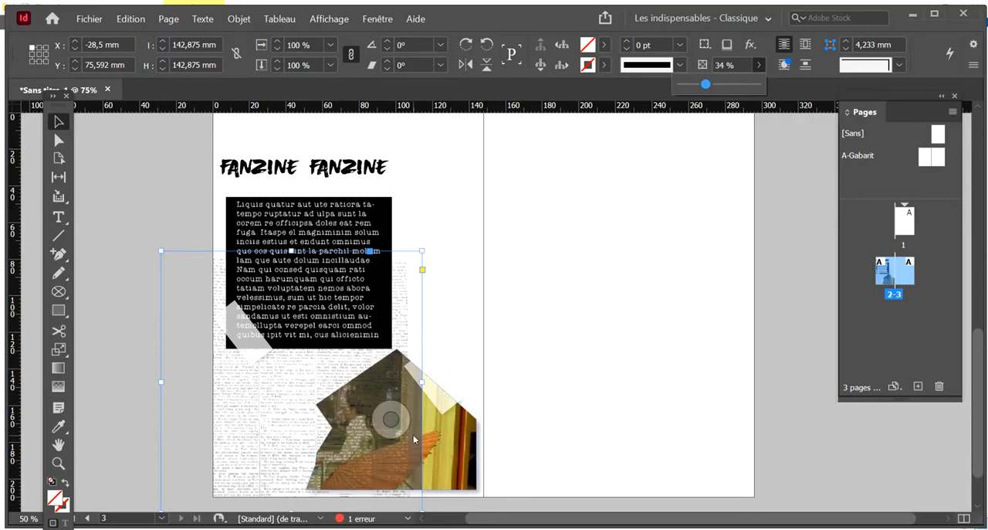
right_click(240, 388)
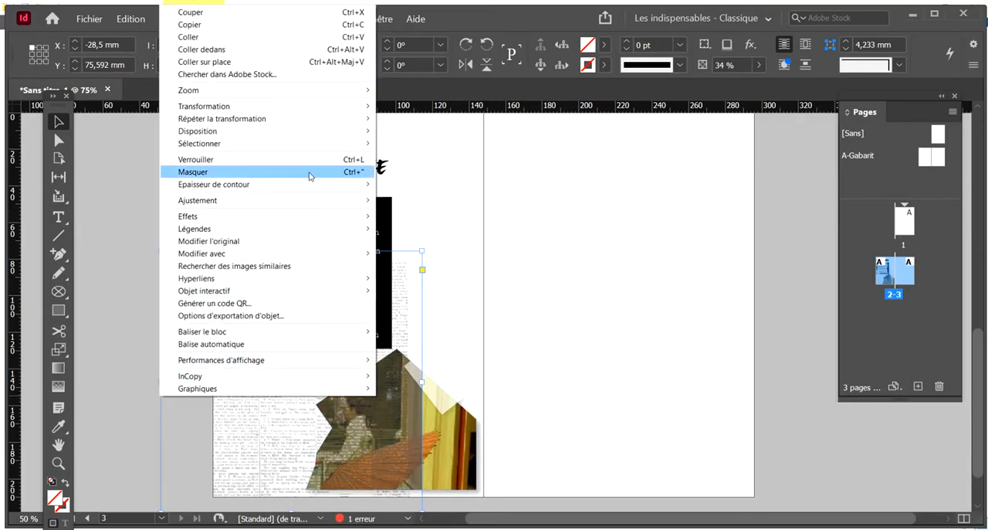
mouse_move(324, 132)
click(563, 269)
Set the blending mode of the geisha photo to Normal
click(392, 420)
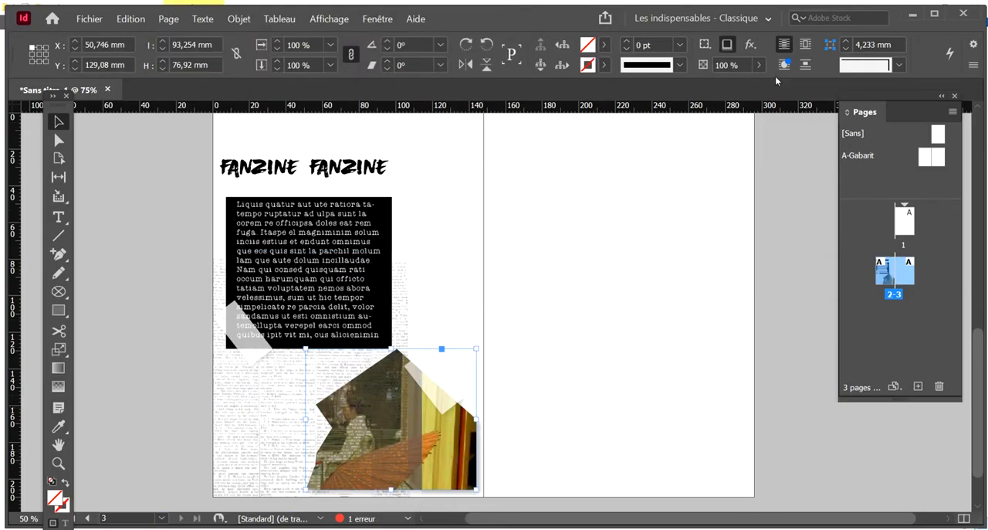
click(372, 21)
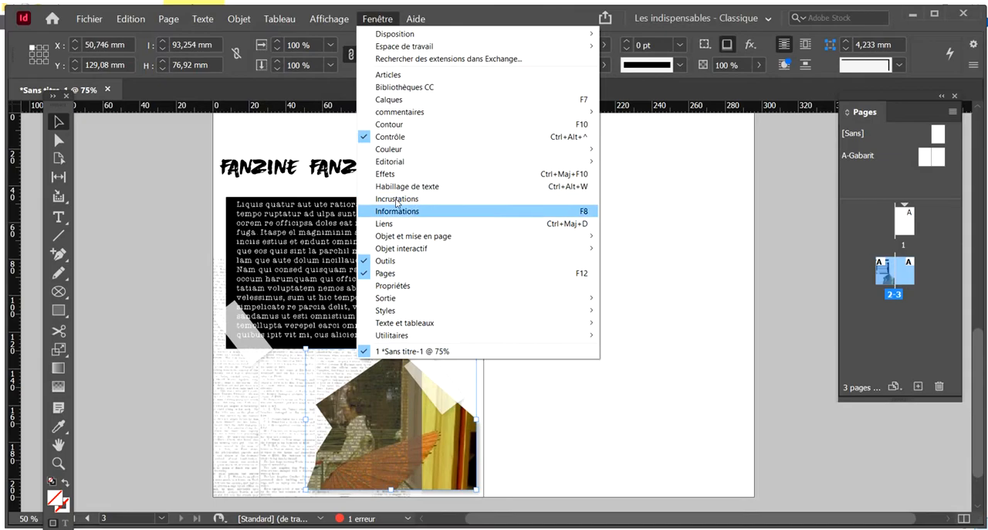
click(399, 174)
click(156, 179)
click(151, 195)
click(538, 270)
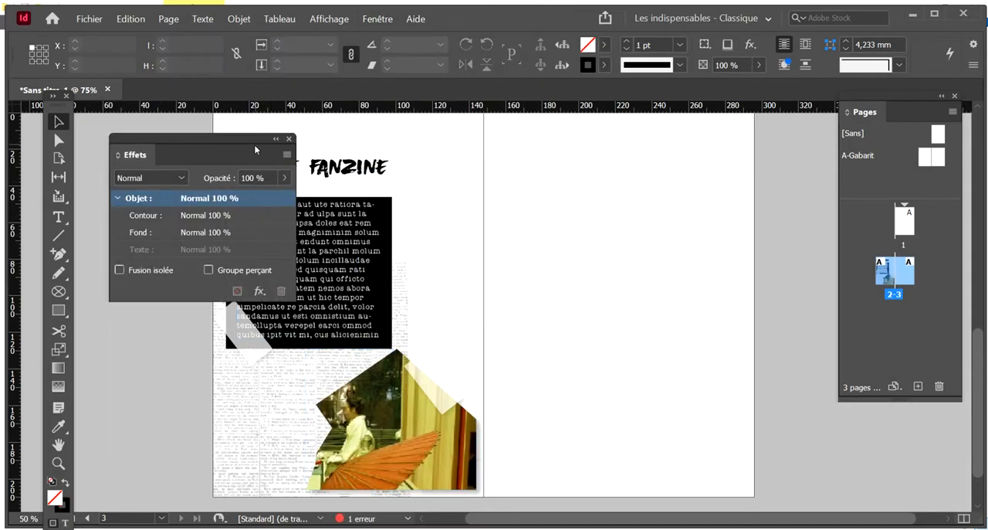
click(290, 141)
With the guides shown, resize the newspaper image, move it beside the black text block, and crop its inner edge to the block; hide the guides
scroll(620, 304, up, 2)
click(290, 437)
key(w)
scroll(194, 340, down, 2)
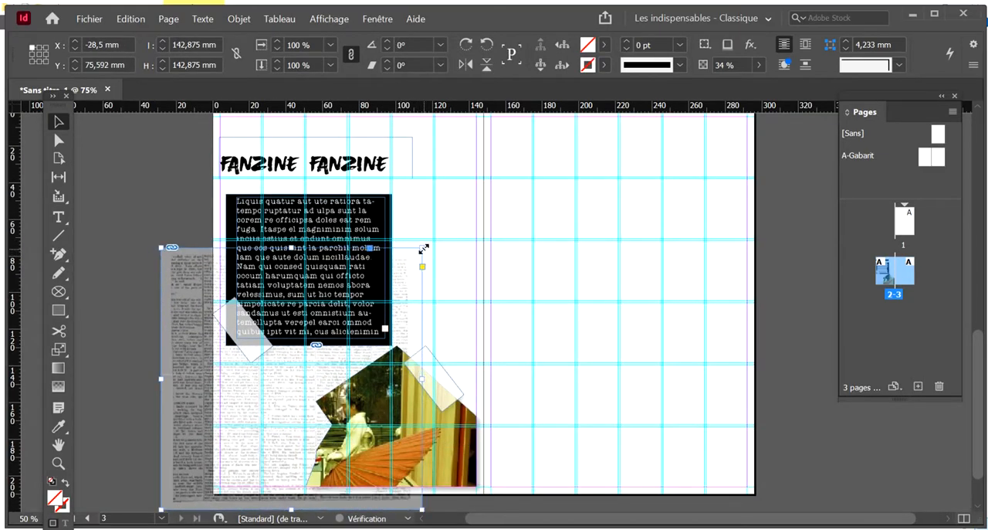
drag(421, 248, 398, 263)
drag(190, 291, 272, 210)
drag(240, 301, 393, 306)
click(633, 339)
key(w)
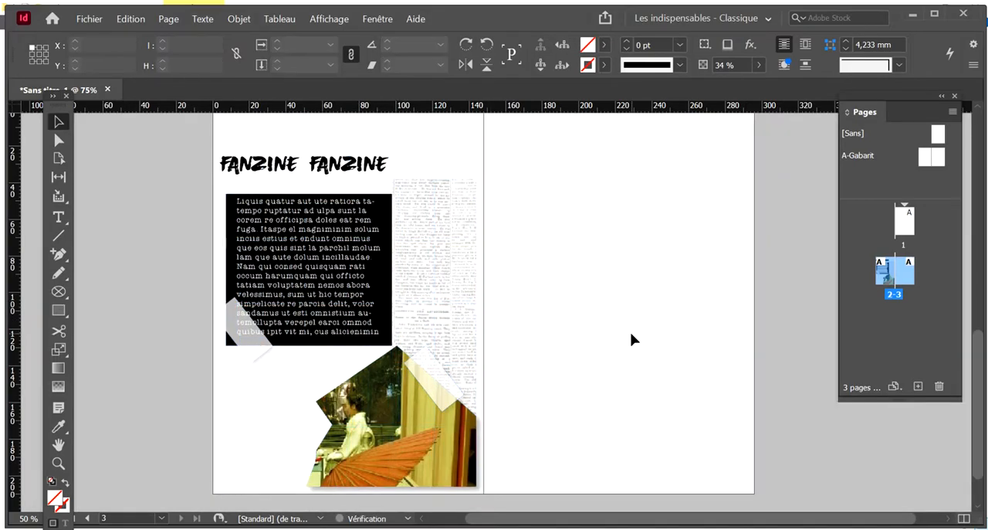
Move the newspaper image up so its lower edge lines up with the bottom of the black text block
scroll(633, 340, up, 1)
drag(433, 277, 432, 207)
click(644, 305)
scroll(642, 305, down, 2)
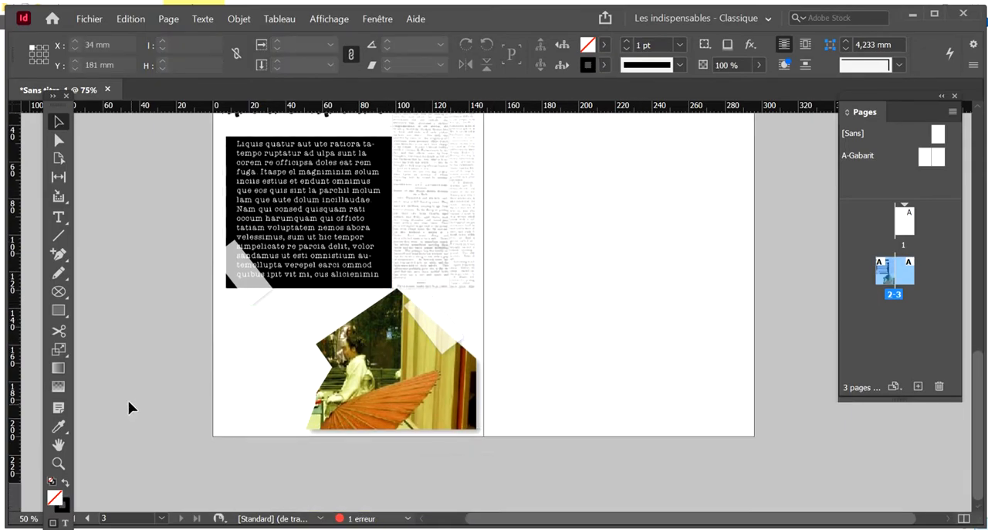
Switch to File Explorer, look through the Images folder, and open the MOODBOARD subfolder of WITCHY
key(alt+Tab)
click(570, 281)
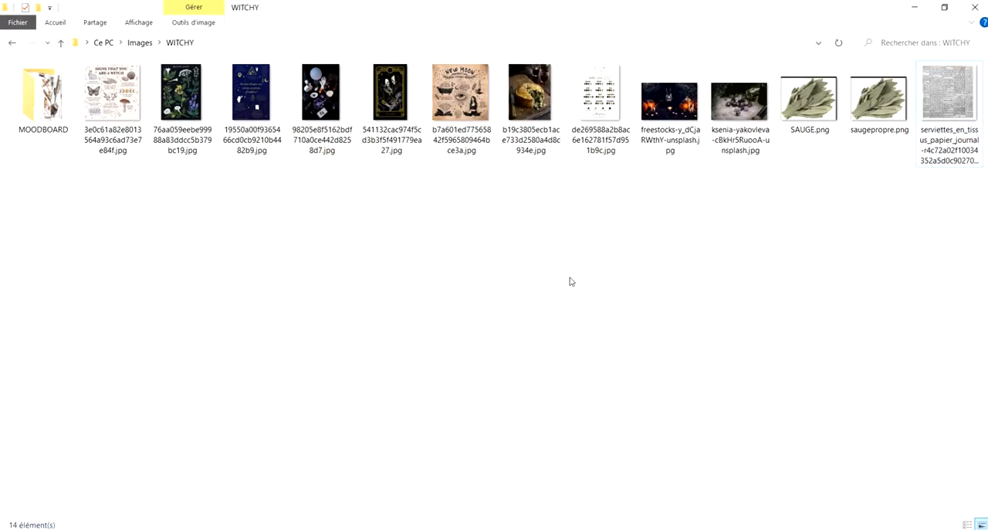
click(142, 44)
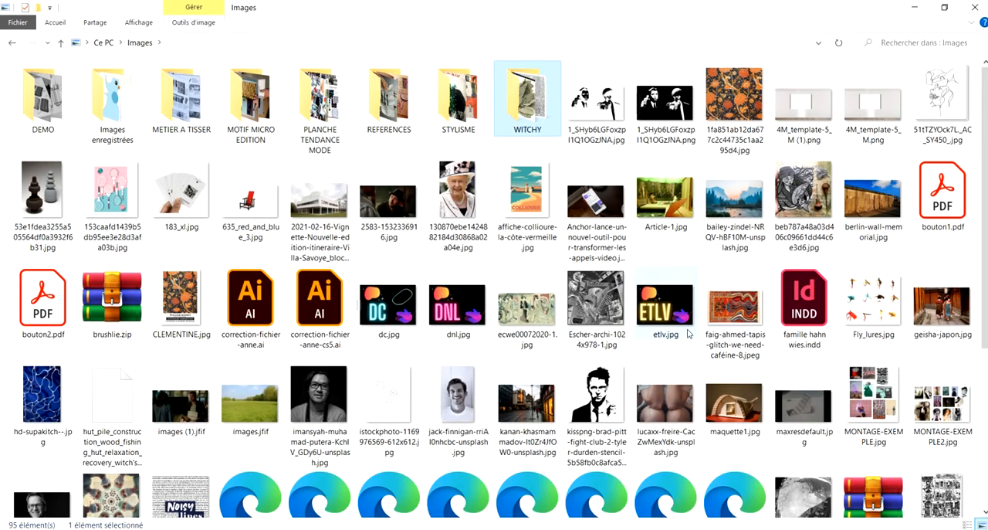
scroll(689, 325, down, 3)
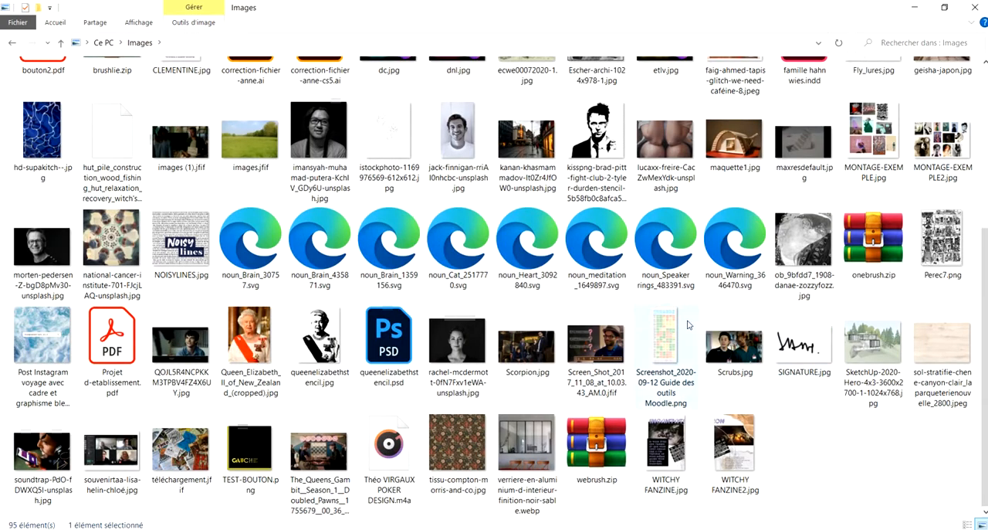
click(848, 436)
scroll(330, 311, up, 3)
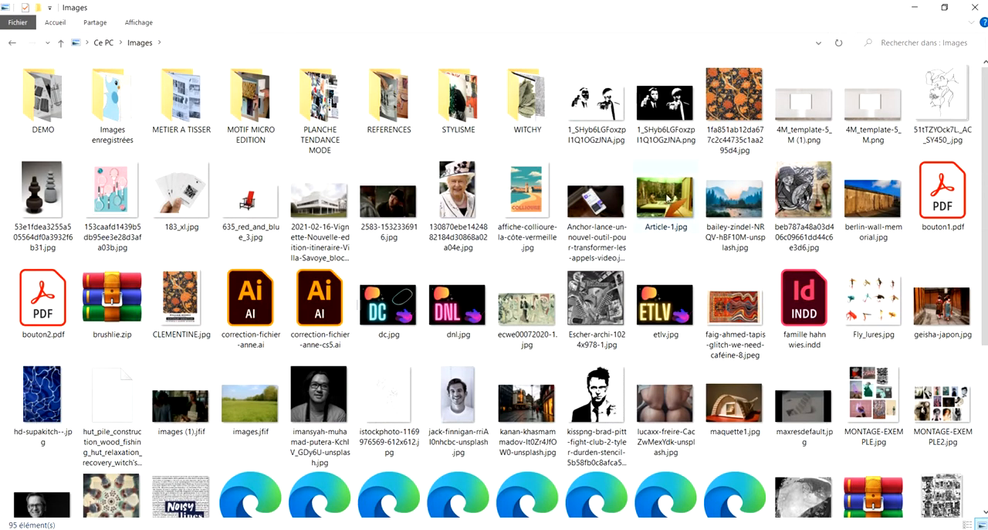
scroll(343, 268, down, 3)
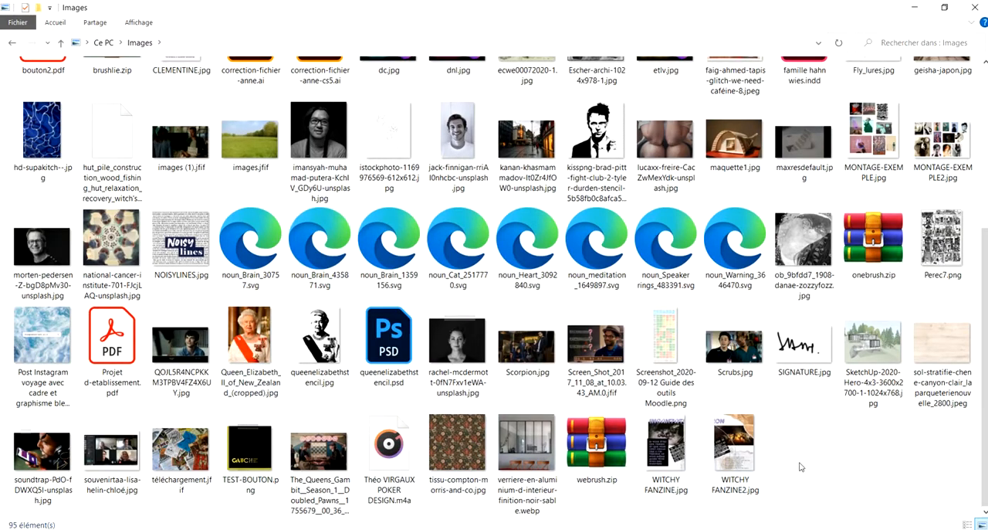
scroll(800, 467, up, 3)
double_click(528, 97)
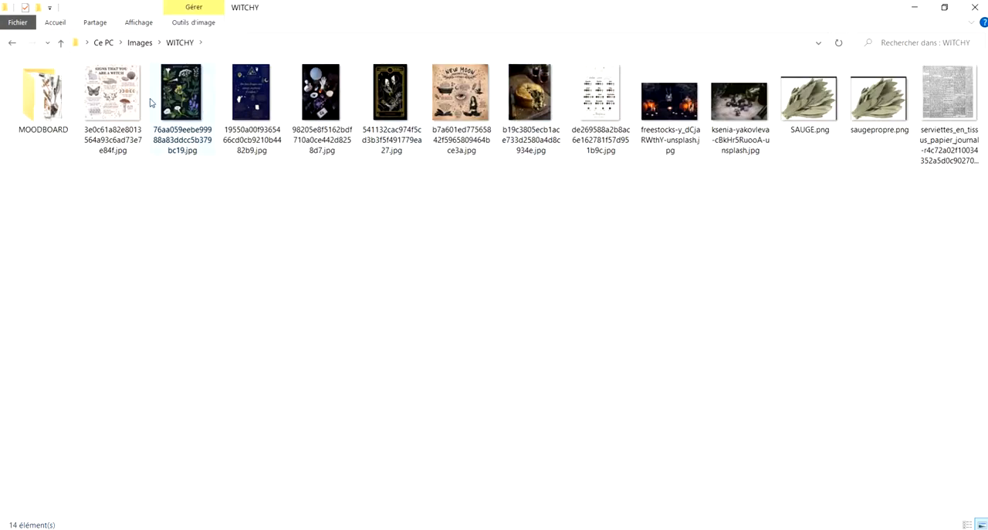
double_click(42, 94)
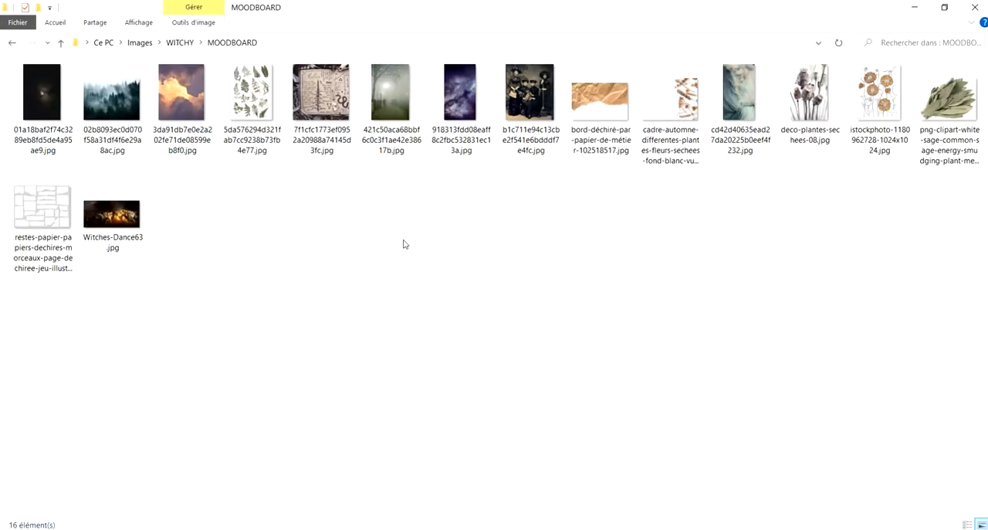
Place the torn kraft paper image in the lower-left corner of page 2, rotated 180° and enlarged to 111.76 × 74.46 mm
drag(607, 106, 576, 243)
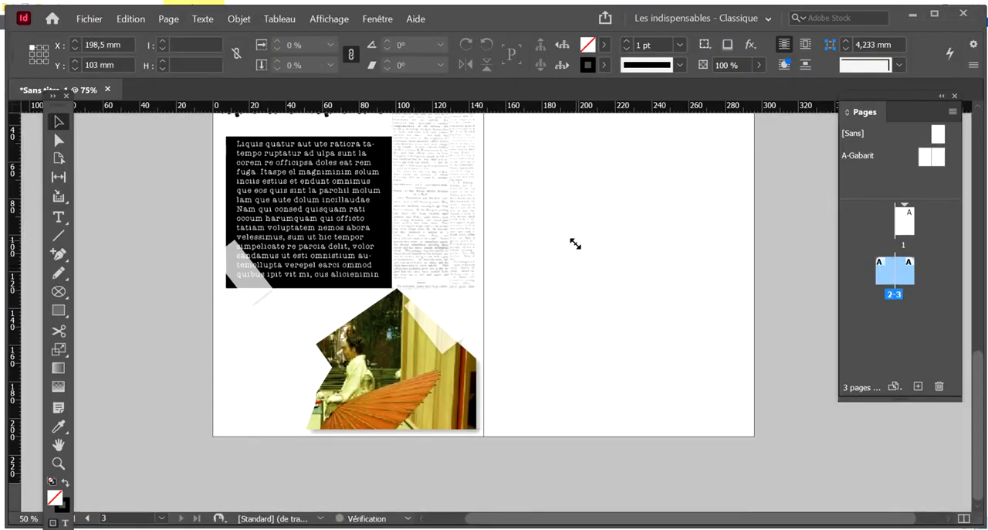
click(576, 244)
drag(667, 266, 606, 269)
drag(639, 238, 296, 414)
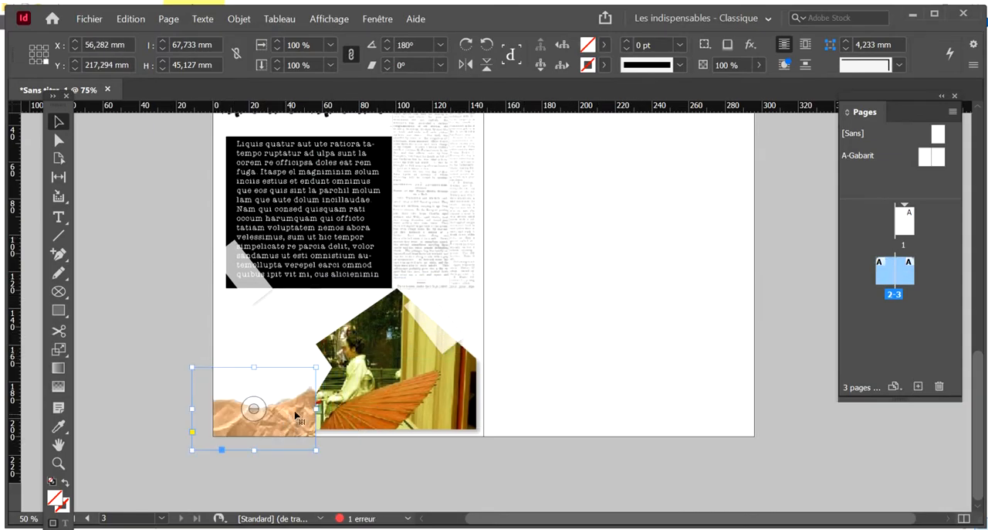
drag(316, 375, 396, 314)
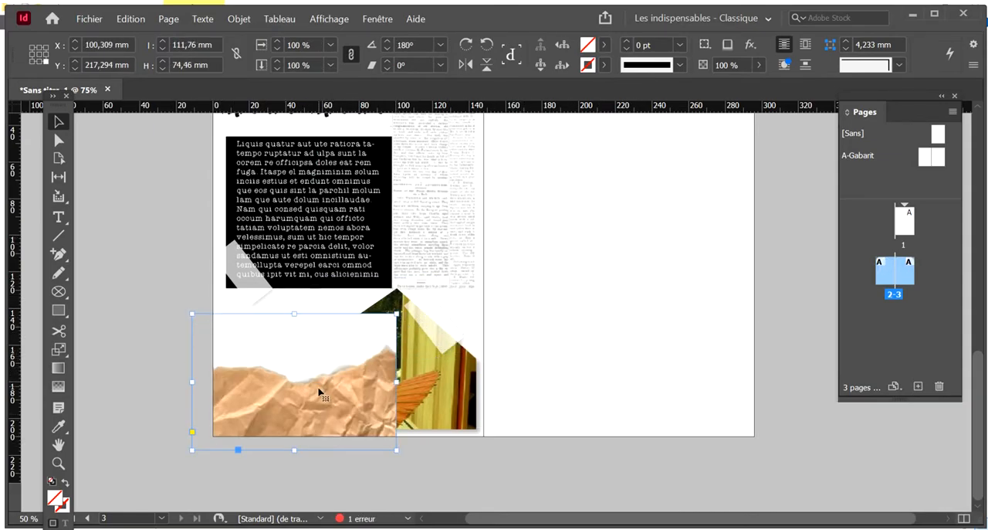
Send the torn paper to the back and rotate it to 135° across the lower-left page corner
right_click(319, 393)
mouse_move(448, 267)
click(565, 282)
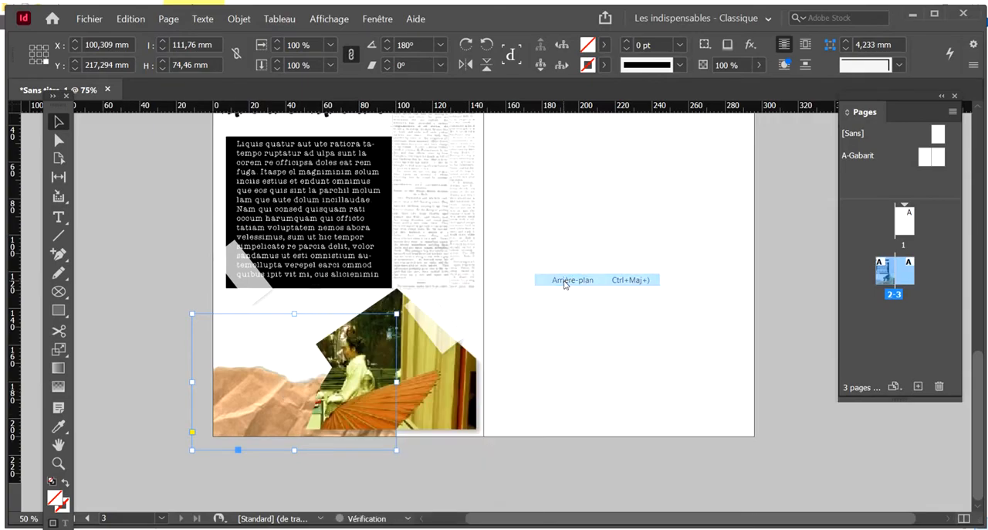
drag(287, 379, 286, 367)
drag(188, 292, 206, 383)
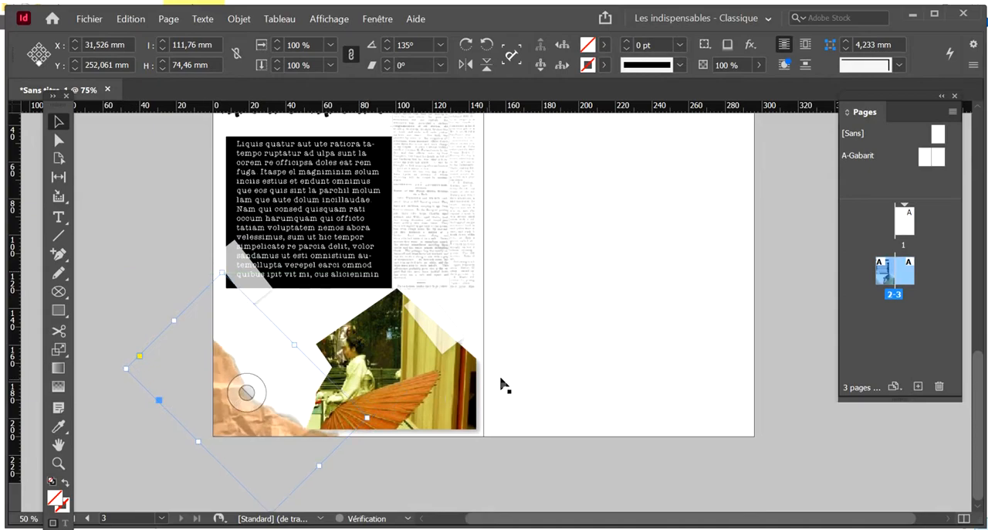
click(549, 370)
Switch to File Explorer, return from the MOODBOARD subfolder to the Images folder, and select NOISYLINES.jpg
scroll(549, 371, up, 3)
scroll(540, 348, down, 2)
scroll(563, 292, up, 1)
key(alt+Tab)
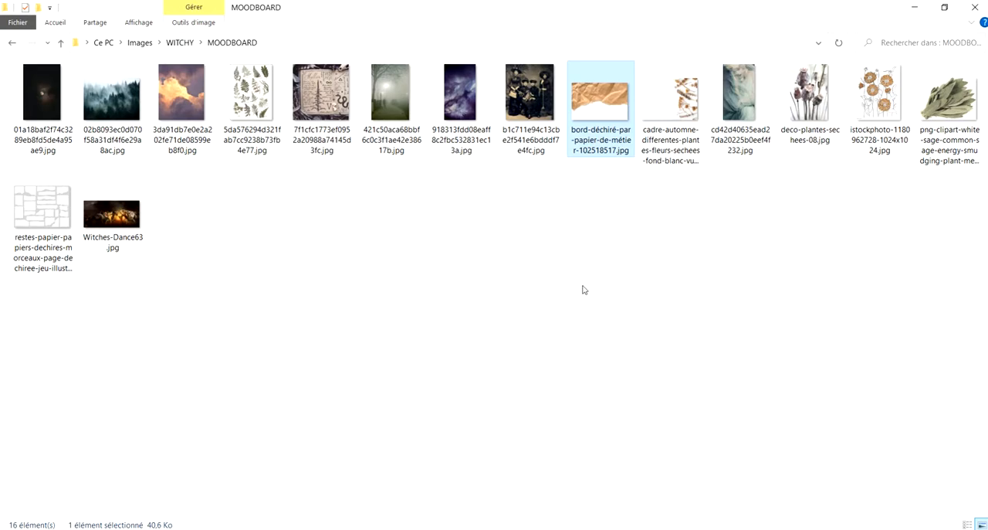
click(178, 44)
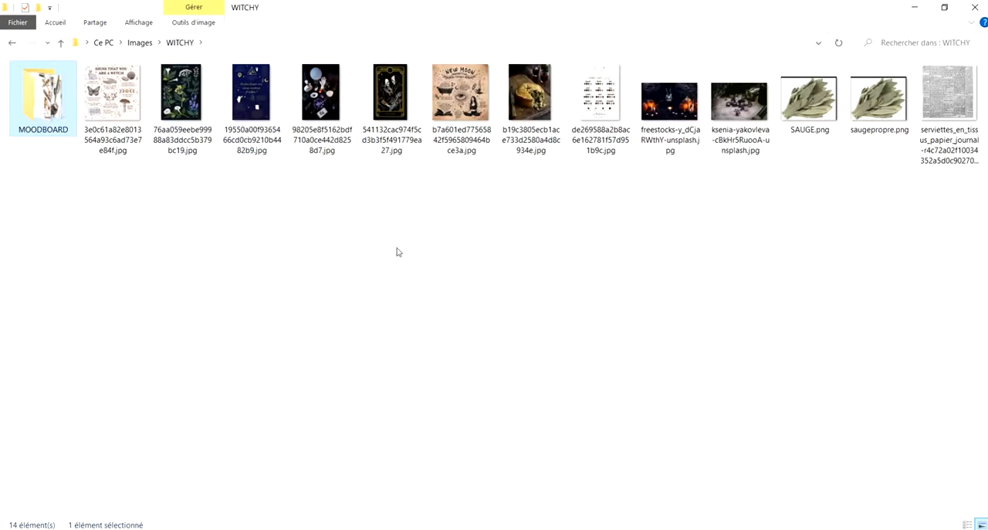
click(139, 43)
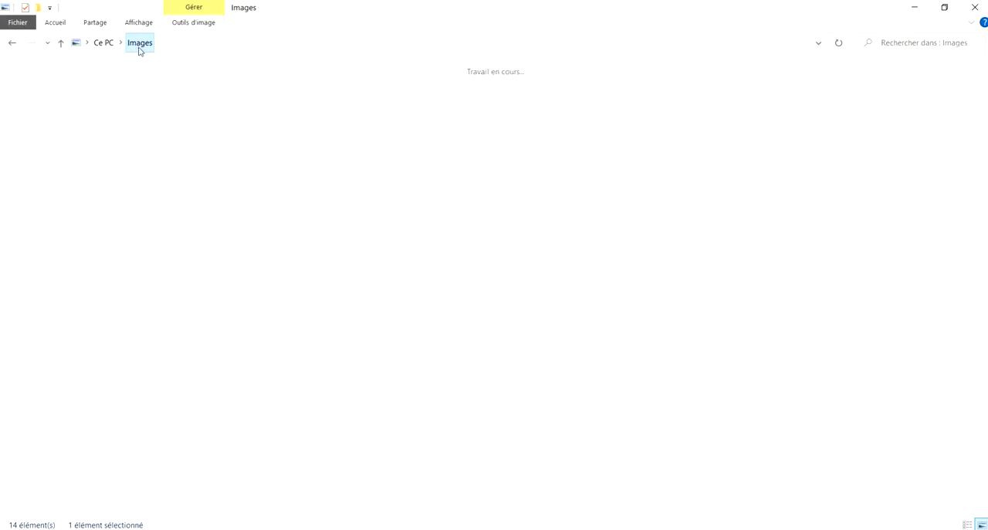
scroll(540, 251, down, 3)
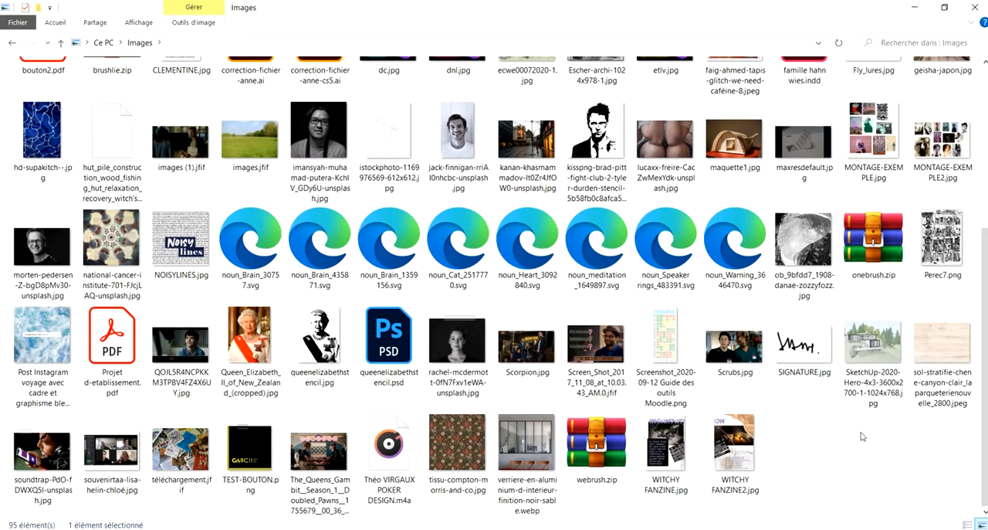
click(171, 256)
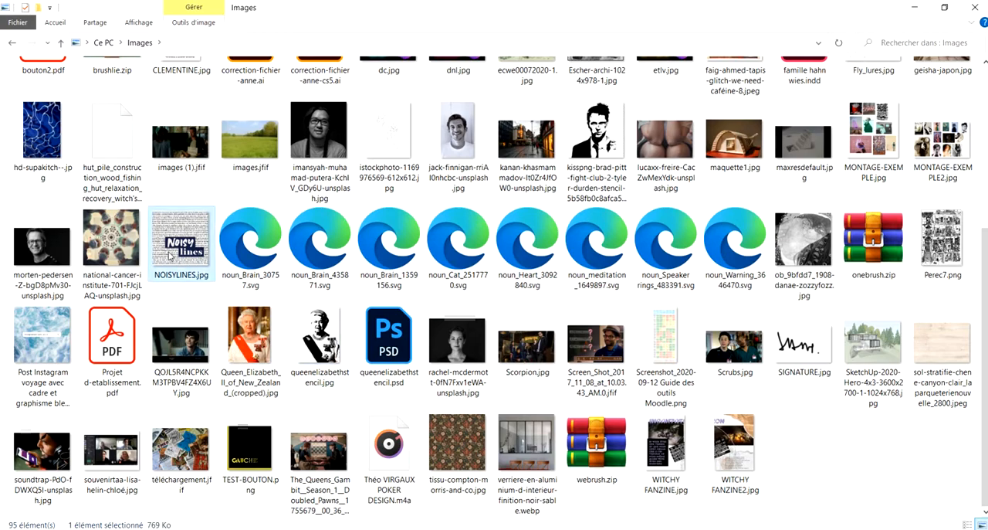
Place NOISYLINES.jpg on page 3 and position it at X 166.164 mm, Y 32.066 mm
drag(138, 528, 525, 252)
click(598, 214)
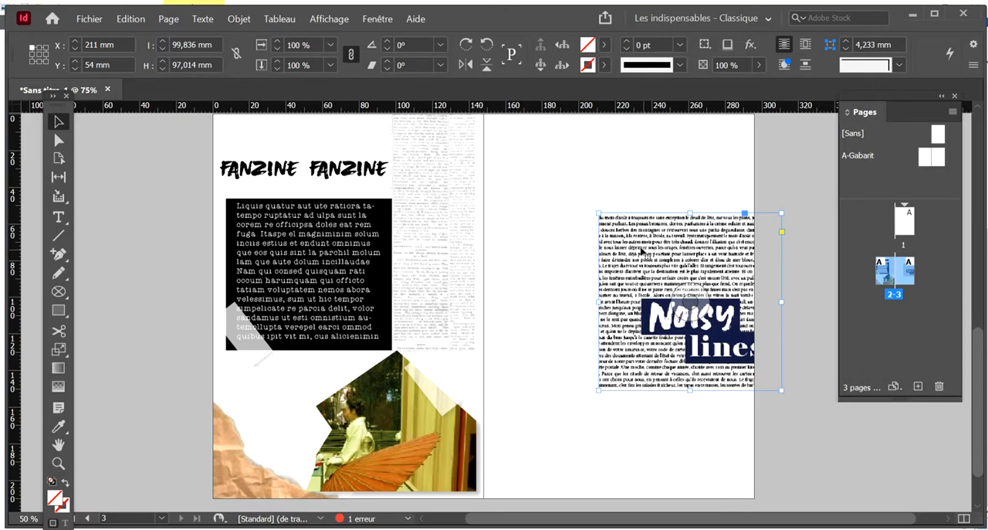
drag(642, 251, 562, 215)
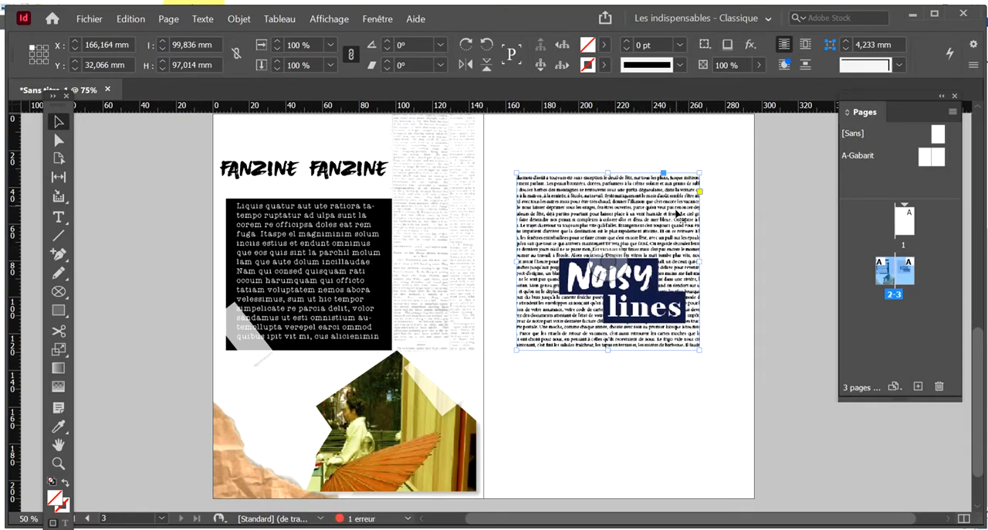
Crop the NOISYLINES image frame from below to a strip 4.767 mm high, showing only its first line of text
scroll(677, 212, up, 1)
key(ctrl+equal)
key(ctrl+equal)
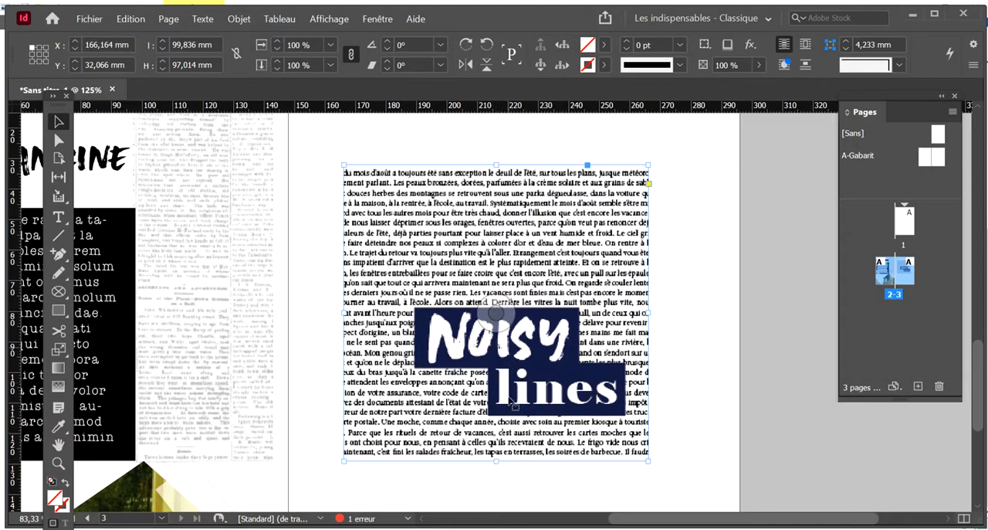
drag(496, 461, 499, 179)
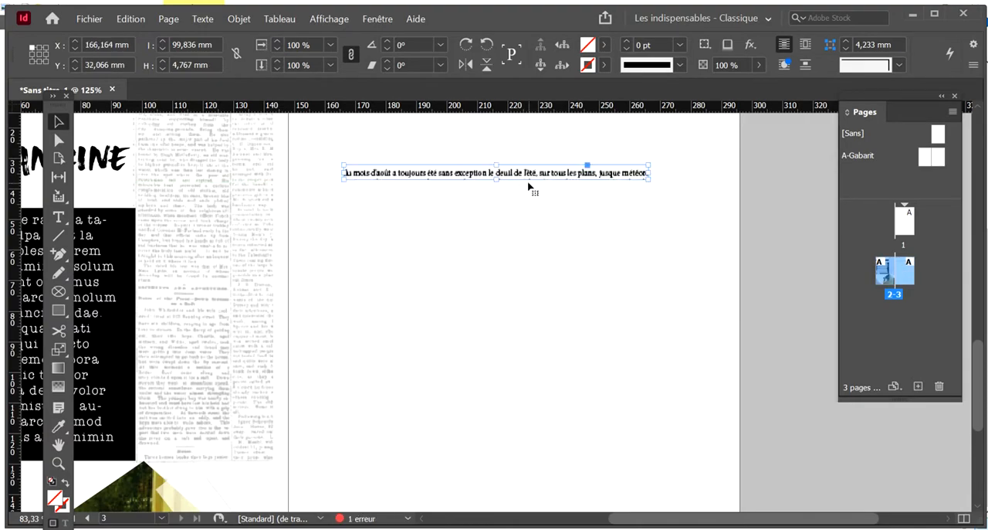
Duplicate the text strip just below and shift the copy's image to Y -4.25 mm, showing the line "ement parlant"
key(ctrl+equal)
key(ctrl+equal)
key(ctrl+equal)
drag(550, 320, 550, 371)
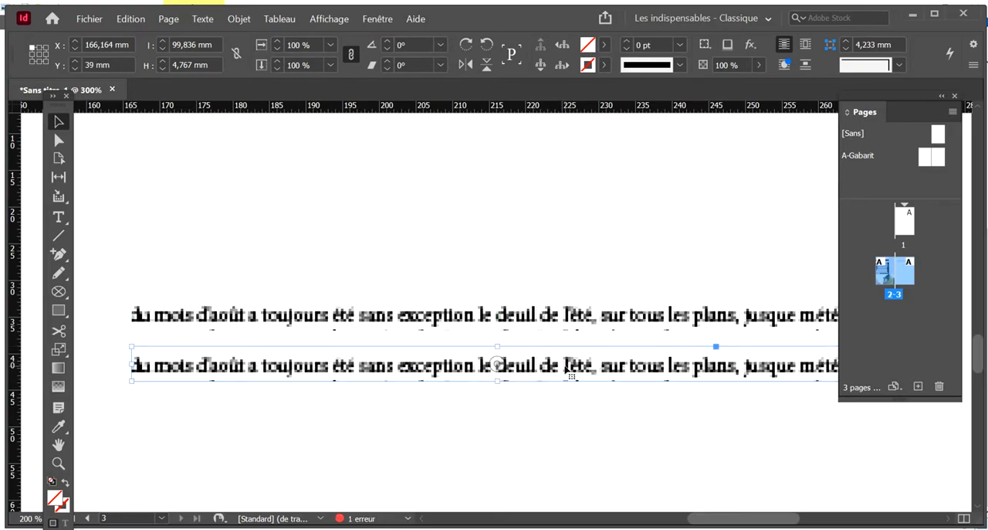
key(ctrl+z)
key(ctrl+z)
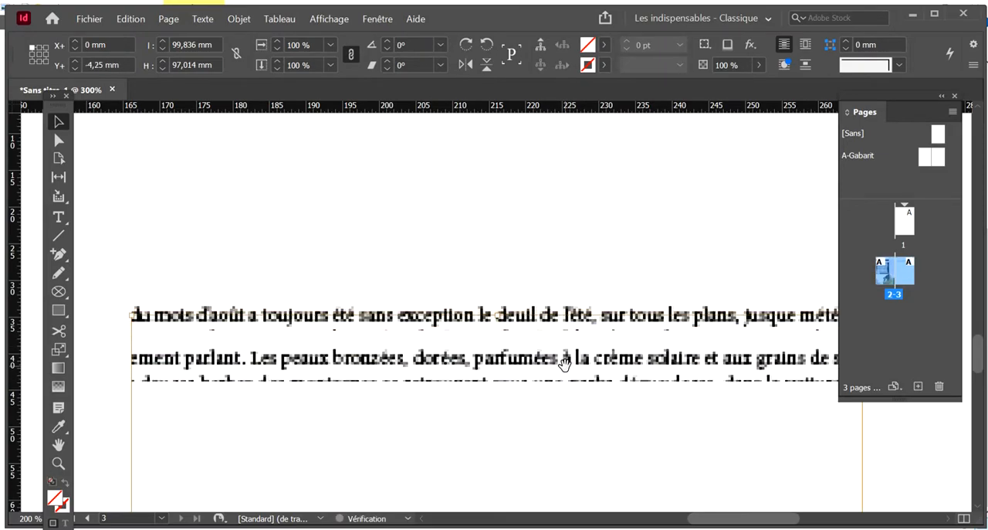
click(562, 213)
scroll(562, 213, down, 1)
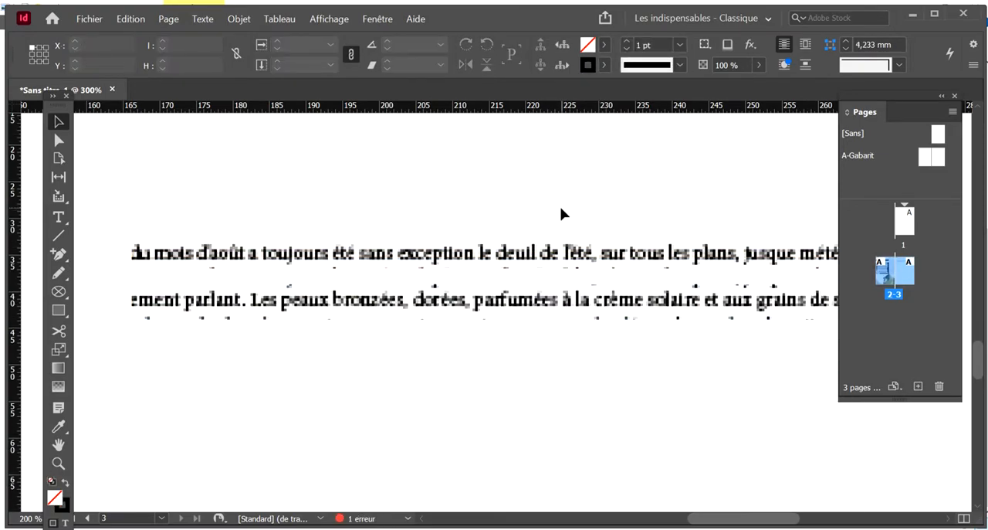
Duplicate the second strip below it and shift the copy's image to Y -6.5 mm, showing the "douces herbes des montagnes" line
drag(576, 300, 592, 353)
key(Up)
key(Up)
key(Up)
key(Up)
key(Up)
key(Up)
key(Up)
key(Up)
key(Up)
key(Up)
key(Up)
key(Up)
key(Up)
key(Up)
key(Up)
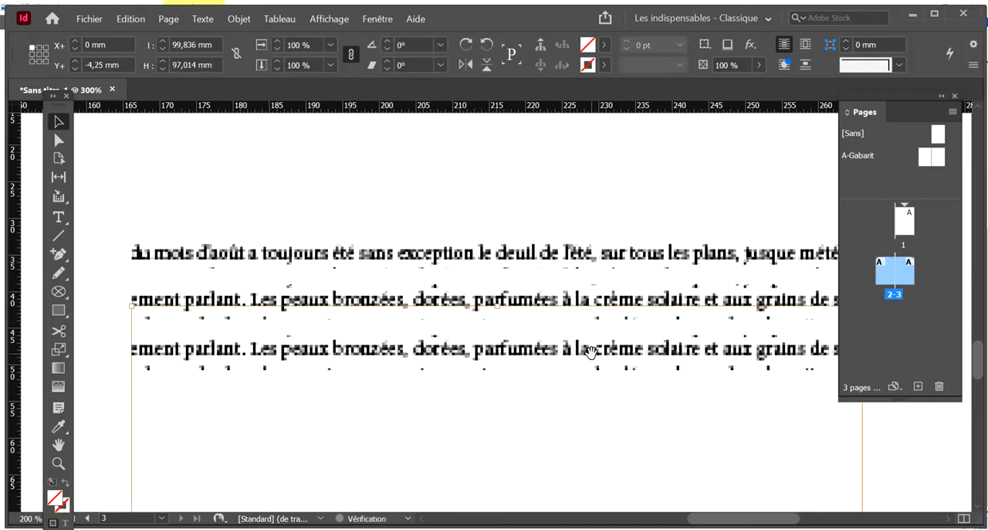
key(Up)
key(Down)
key(Down)
key(Down)
key(Down)
click(571, 415)
Add a fourth strip by duplicating the third below it and shifting its image to Y -13.25 mm
drag(556, 357, 568, 405)
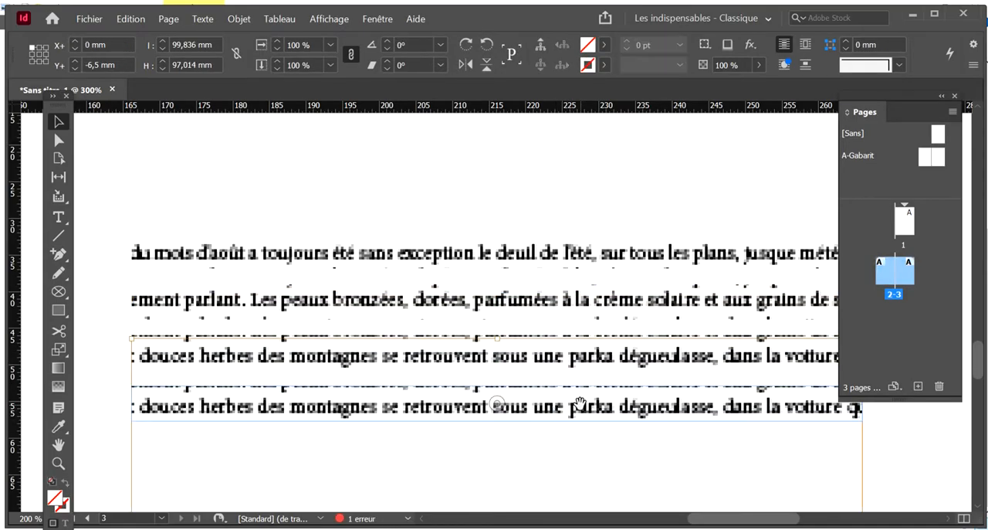
key(shift+Up)
key(shift+Up)
key(shift+Up)
key(Down)
key(Down)
key(Down)
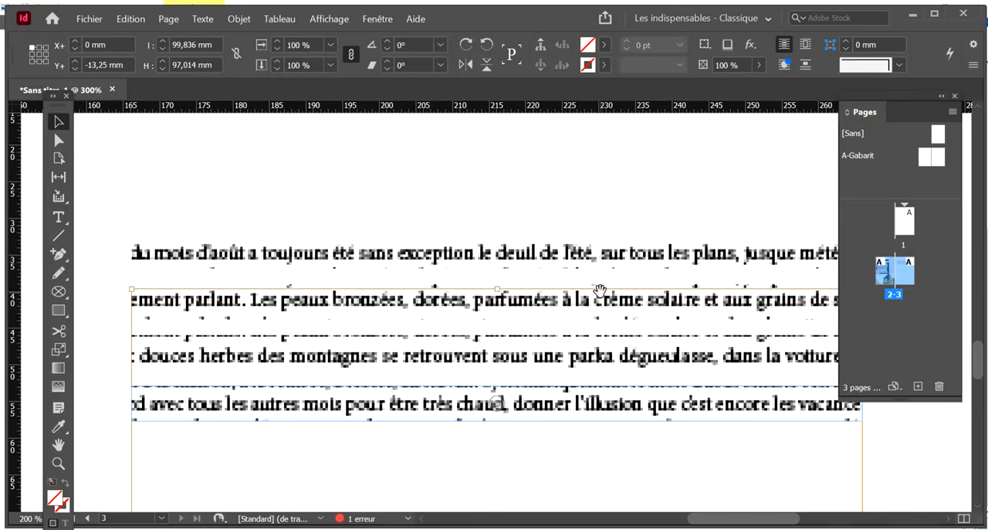
Apply a light drop shadow to all four text strips, lowering the shadow's default opacity
drag(520, 208, 690, 432)
click(378, 19)
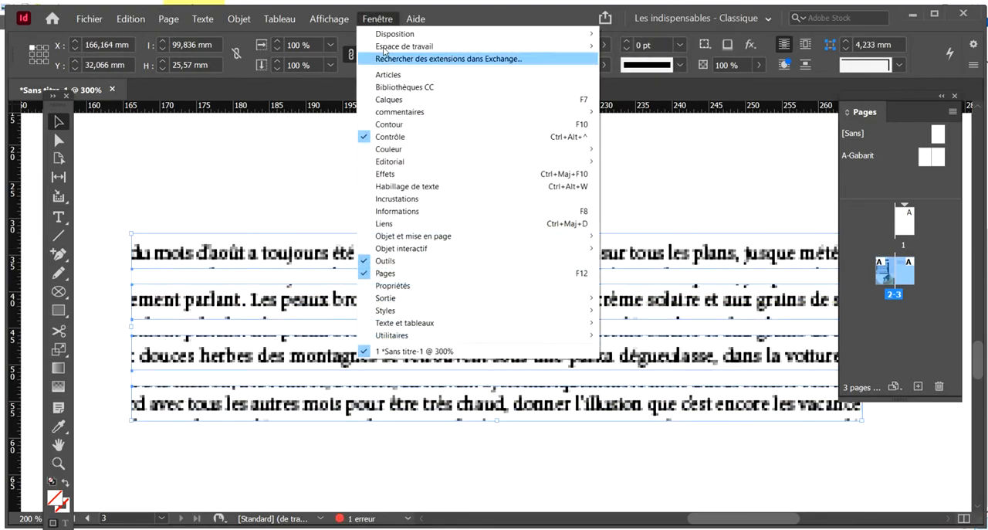
click(492, 175)
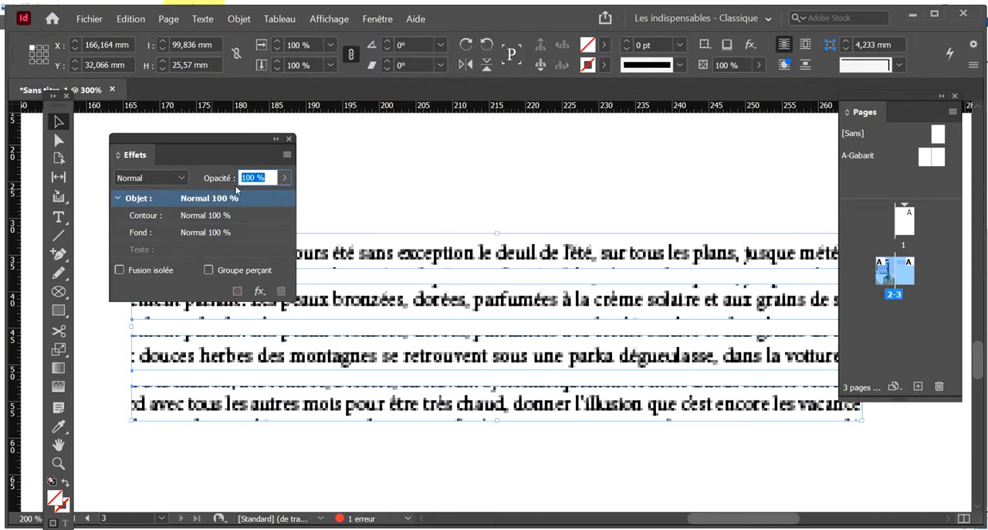
click(254, 288)
click(294, 300)
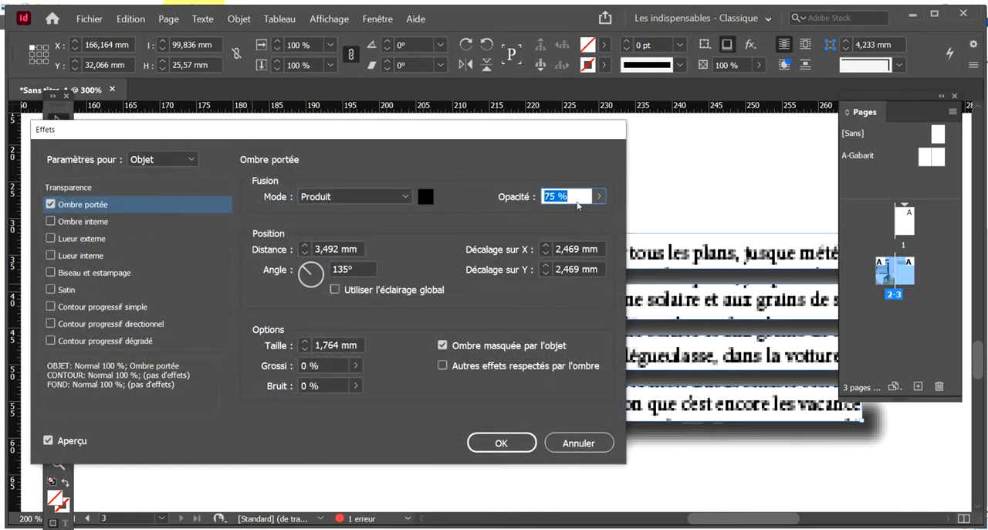
key(Tab)
key(Return)
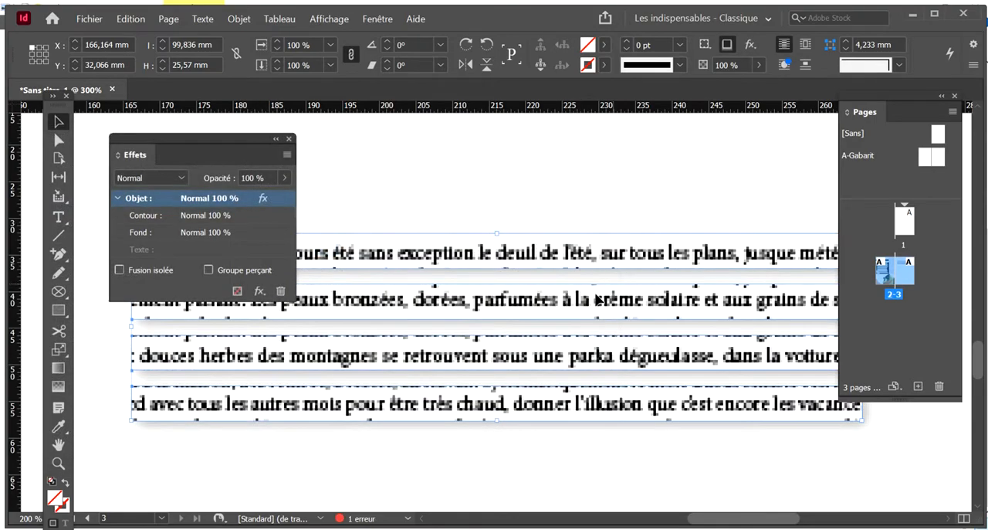
click(290, 139)
click(332, 168)
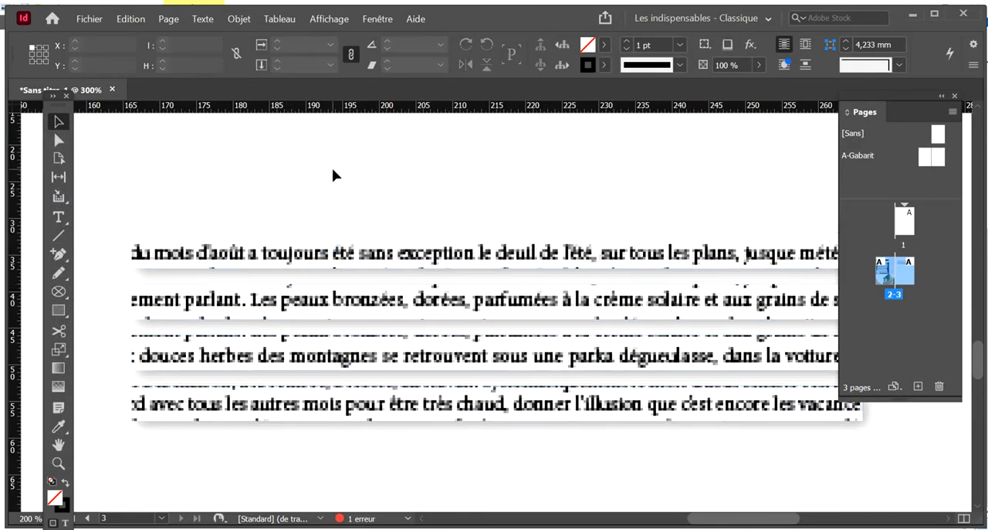
Arrange the text strips under the black text block on page 2 as a stack of 88.672 × 31.196 mm, and preview the spread
key(ctrl+minus)
key(ctrl+minus)
key(ctrl+minus)
key(ctrl+minus)
key(ctrl+minus)
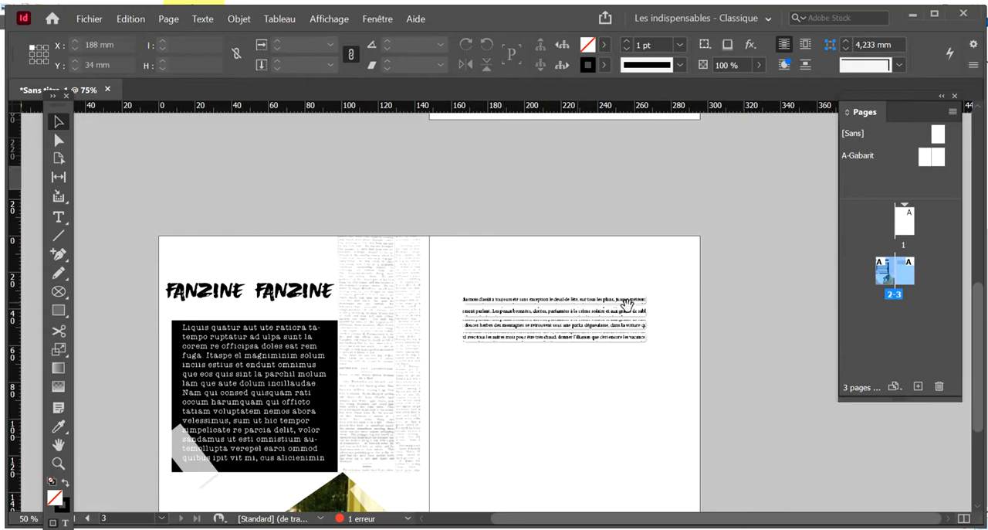
scroll(542, 222, down, 1)
scroll(571, 244, down, 2)
drag(559, 151, 330, 400)
drag(357, 429, 339, 440)
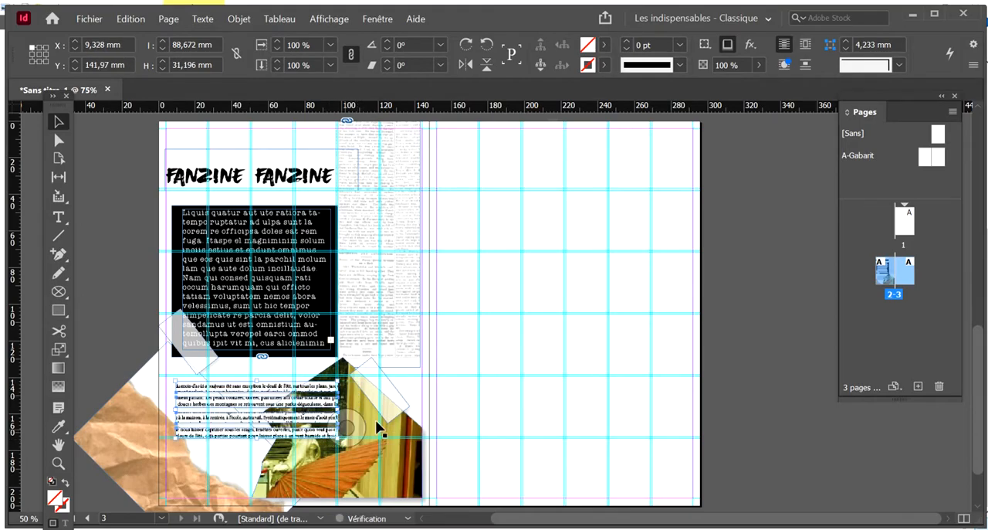
click(612, 378)
key(w)
scroll(616, 340, down, 2)
scroll(616, 346, up, 2)
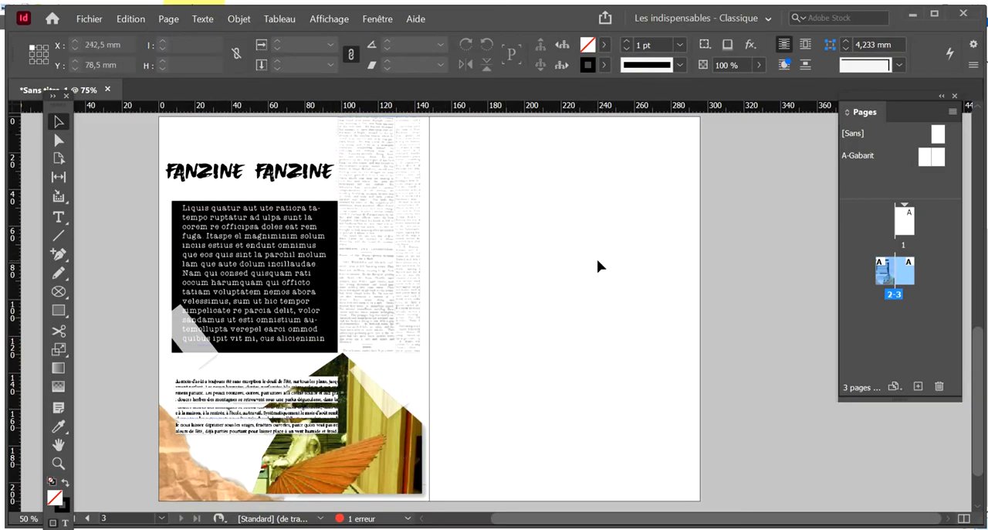
drag(140, 195, 187, 220)
click(593, 351)
drag(258, 255, 437, 306)
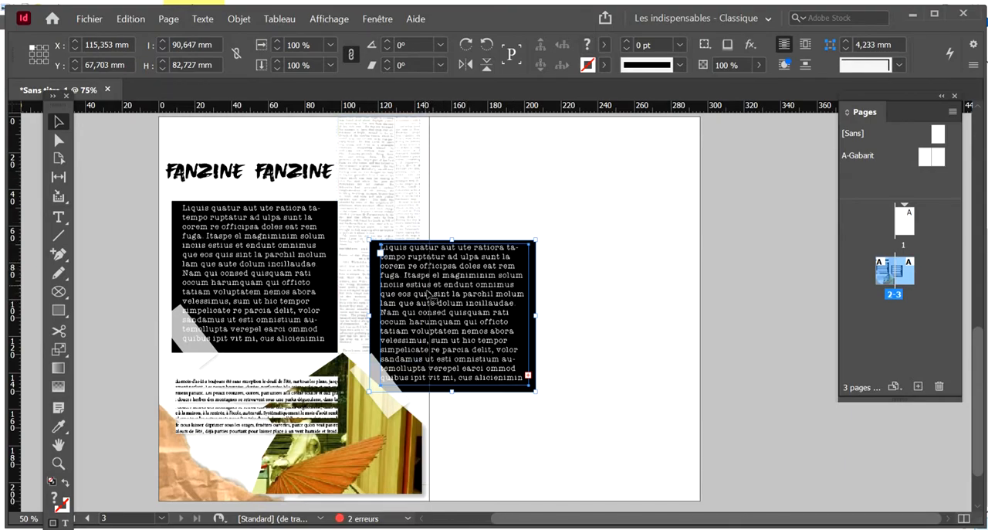
scroll(572, 284, down, 2)
scroll(541, 285, up, 2)
drag(503, 286, 578, 278)
key(Delete)
Duplicate the FANZINE FANZINE title on page 2 with a slight offset, at X 5.2 mm, Y 16.7 mm
scroll(463, 232, up, 2)
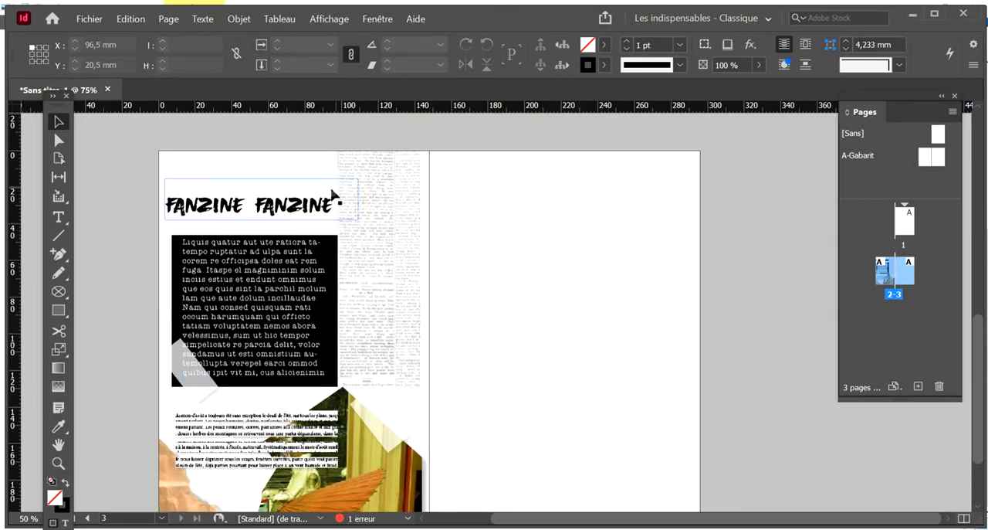
key(ctrl+plus)
key(ctrl+plus)
key(ctrl+plus)
key(ctrl+plus)
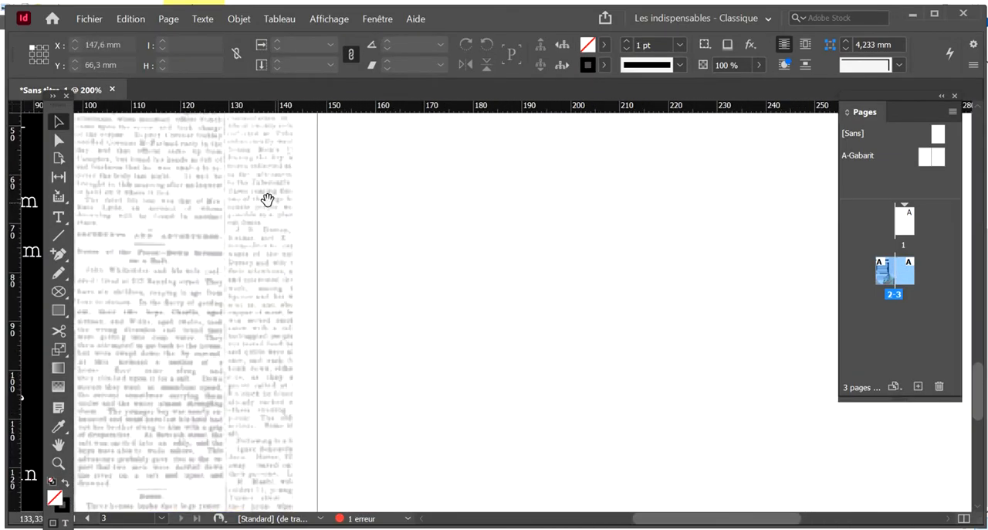
drag(267, 200, 532, 232)
drag(155, 112, 398, 280)
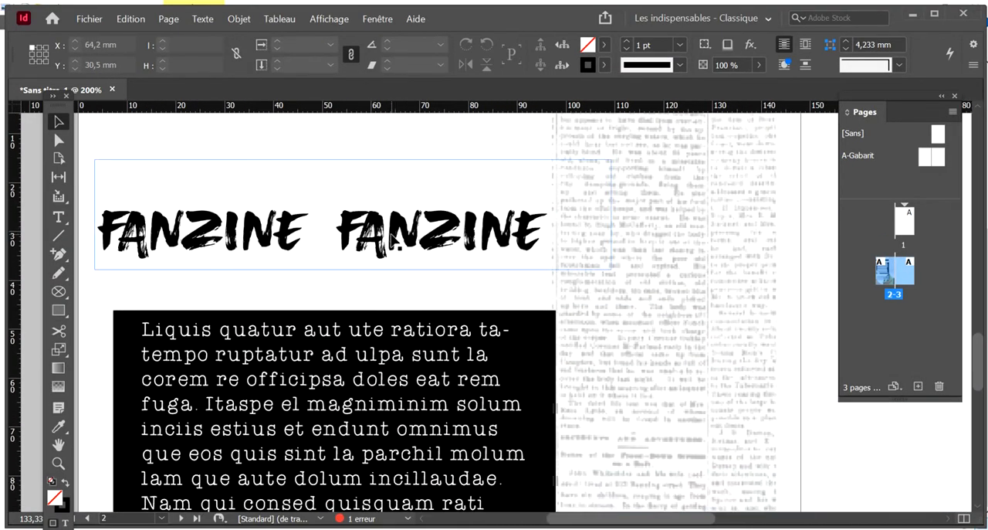
drag(399, 246, 403, 246)
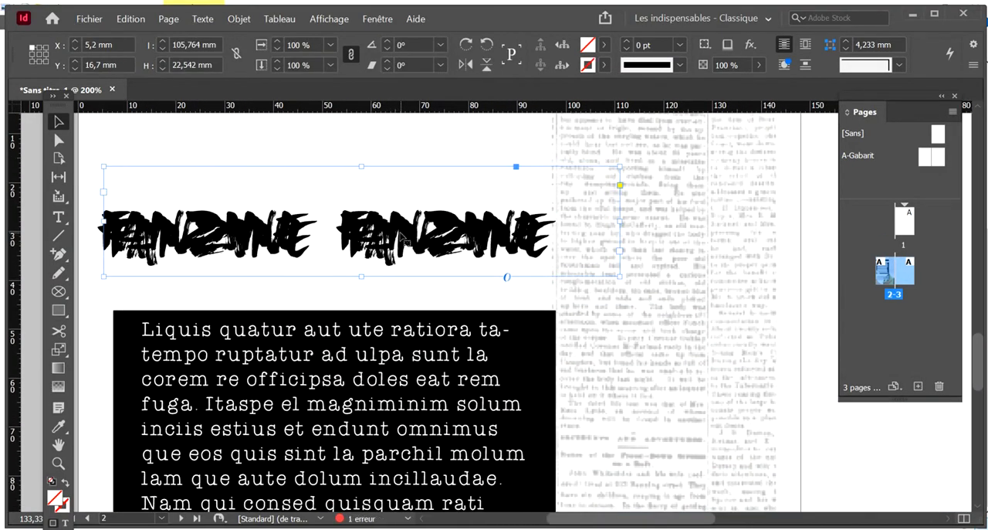
Recolour the duplicated title text pink, using the RGB colour ec31c4
triple_click(405, 249)
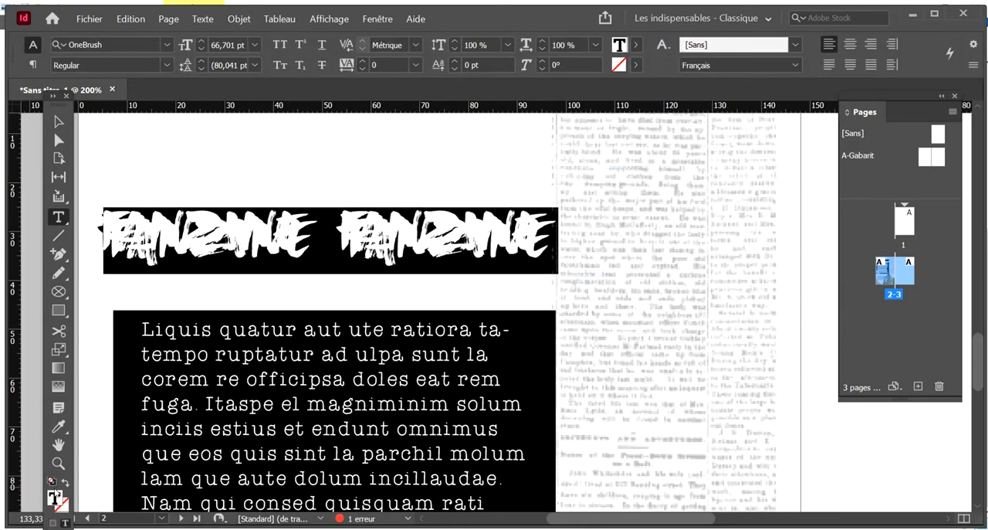
double_click(55, 499)
click(680, 123)
click(727, 133)
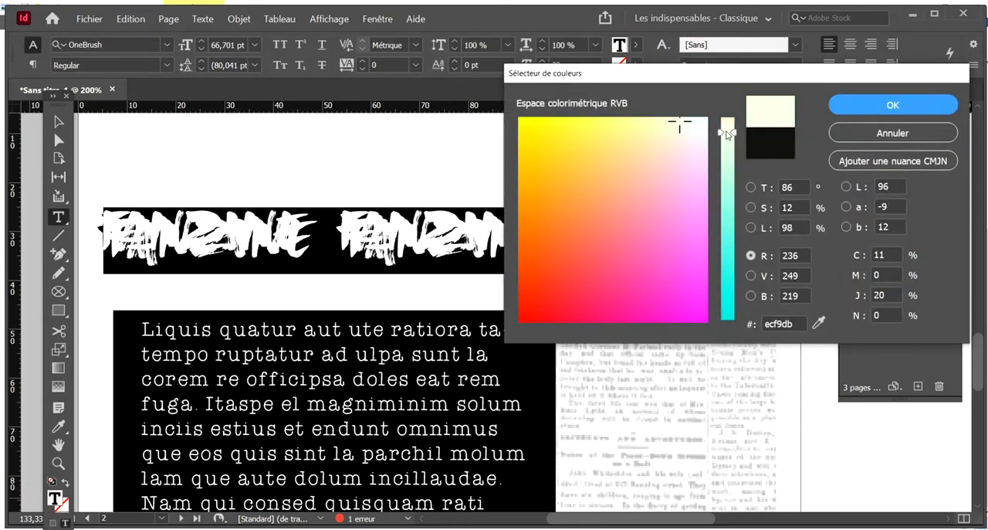
click(698, 283)
click(662, 282)
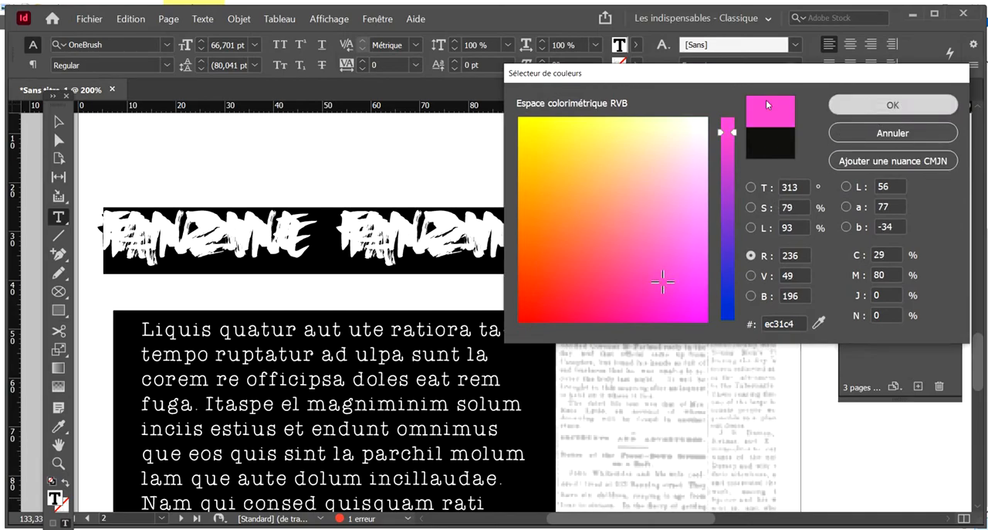
click(893, 104)
click(58, 121)
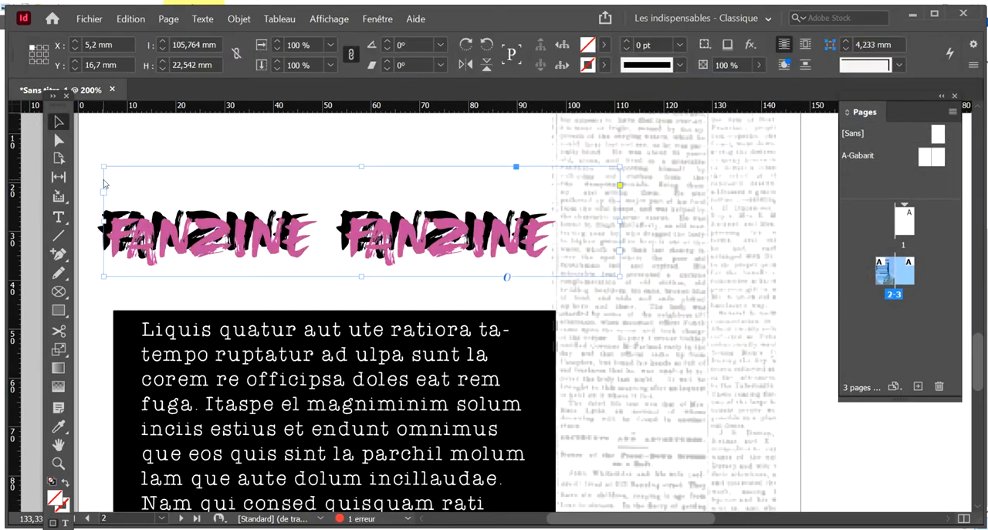
Nudge the pink title to X 4.2 mm, Y 14.45 mm so the black title acts as its shadow
key(shift+Up)
key(Down)
key(Left)
key(Left)
key(Left)
key(Left)
key(Down)
key(Up)
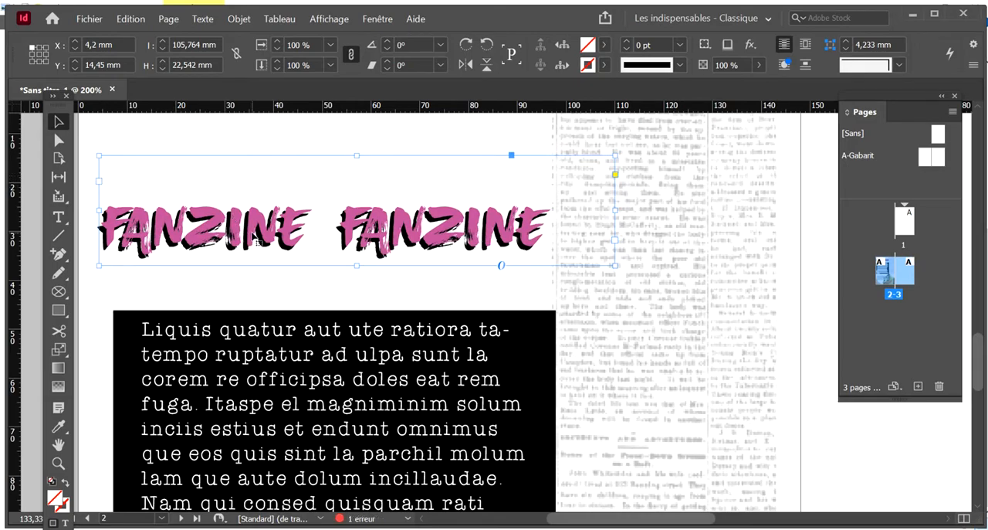
click(274, 301)
Delete the pink FANZINE FANZINE title and its black shadow copy above the black text block on page 2
scroll(320, 286, up, 1)
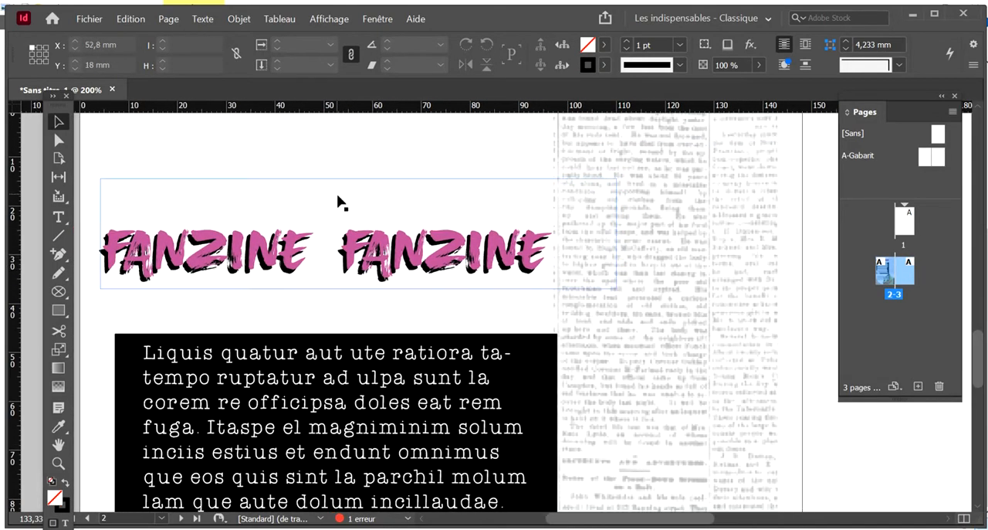
drag(417, 304, 360, 244)
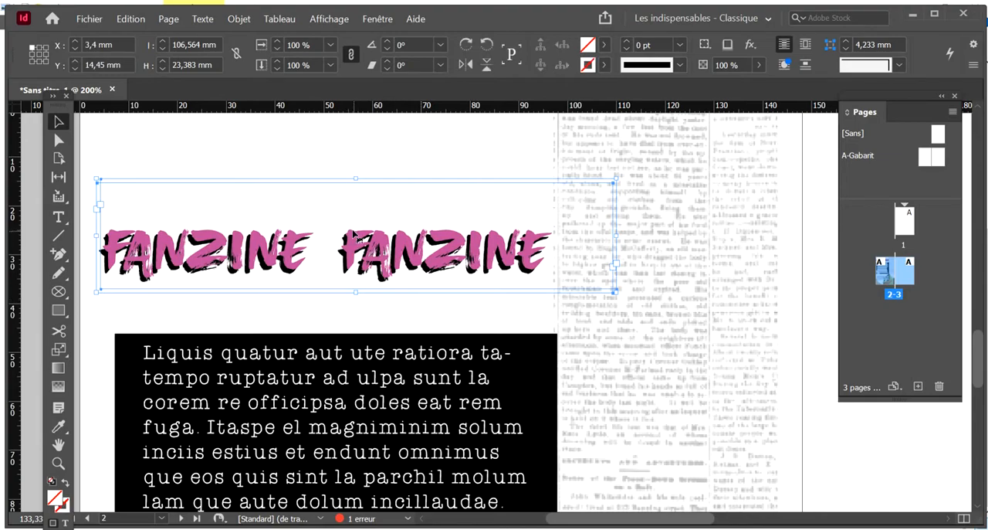
key(Delete)
Create an 81 × 22.2 mm text frame at X 6 mm, Y 20.5 mm on page 2, containing "texte texte texte"
click(58, 217)
drag(110, 208, 506, 334)
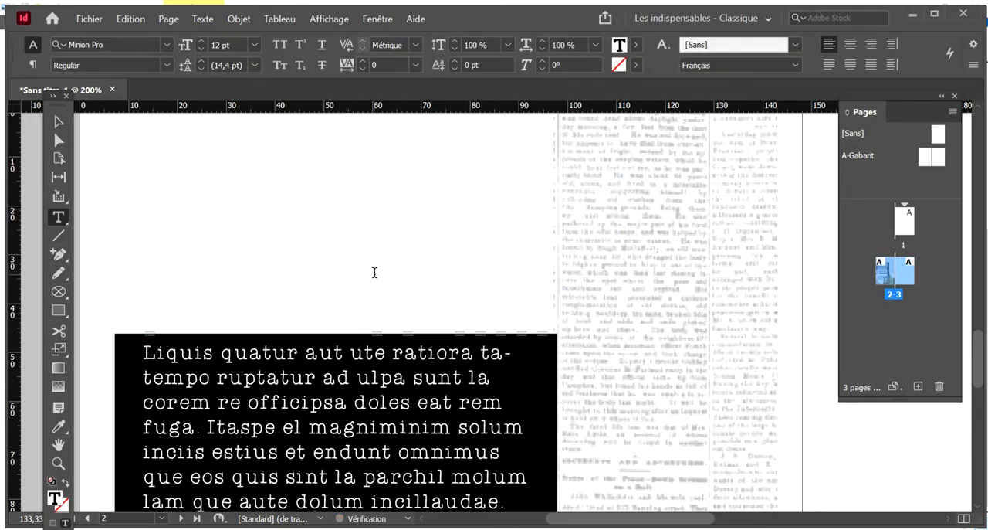
text(texte texte texte)
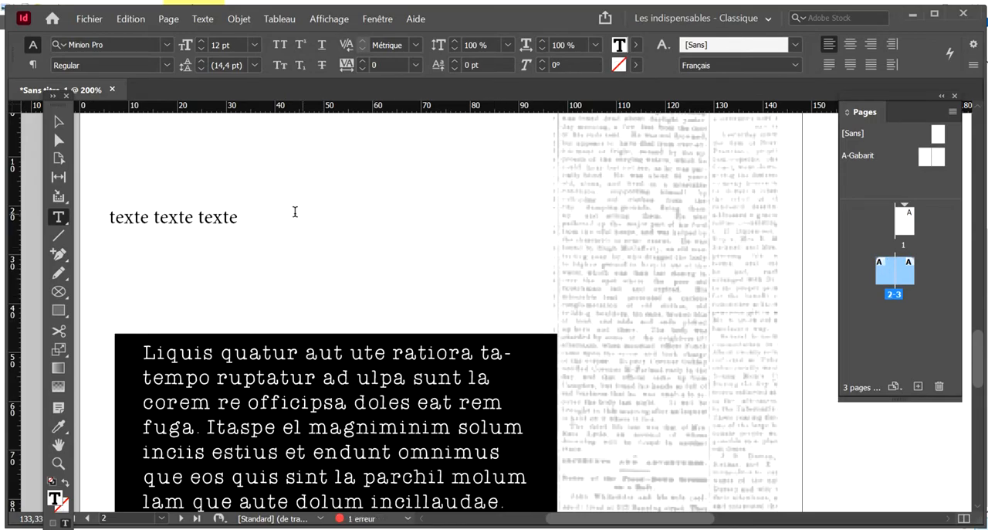
Set the whole new title in a plain sans-serif font and in all caps
key(ctrl+a)
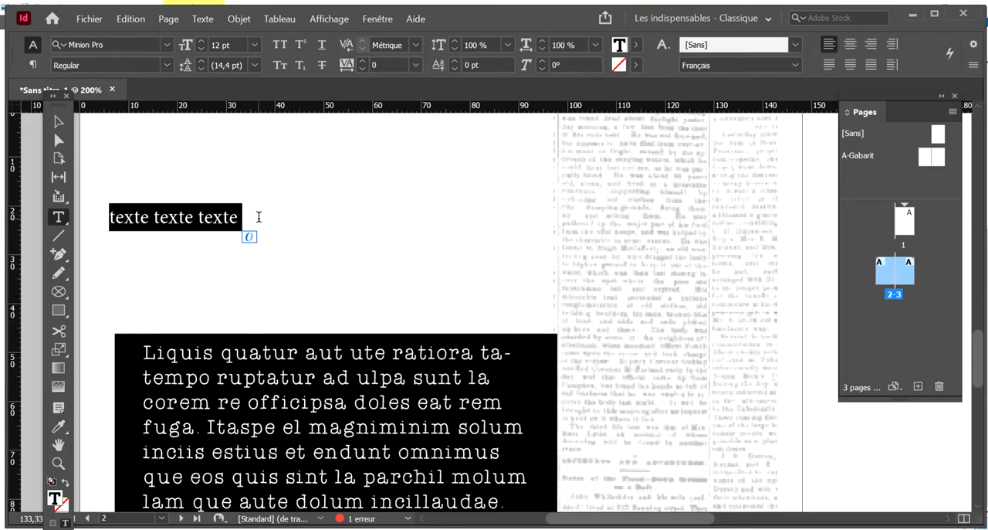
click(166, 45)
scroll(251, 270, down, 3)
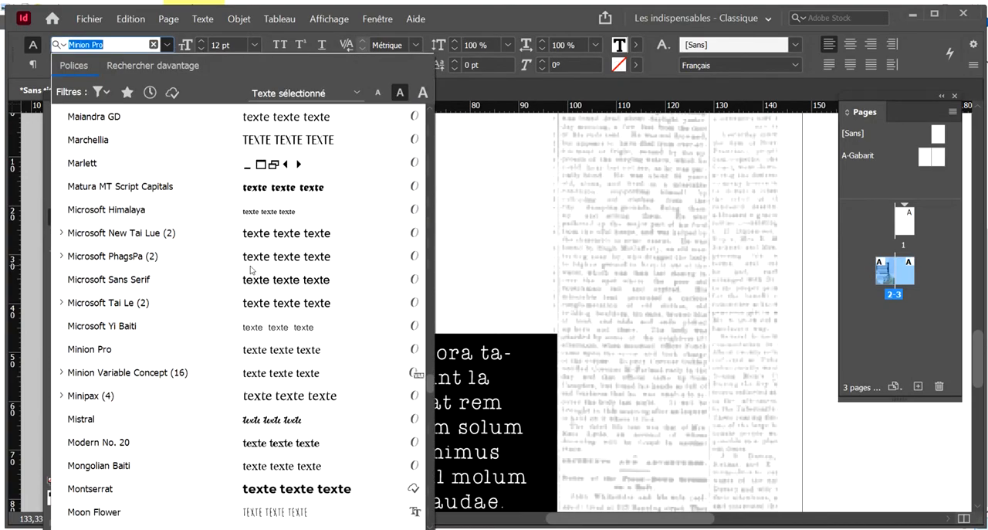
scroll(251, 270, down, 8)
scroll(342, 255, down, 5)
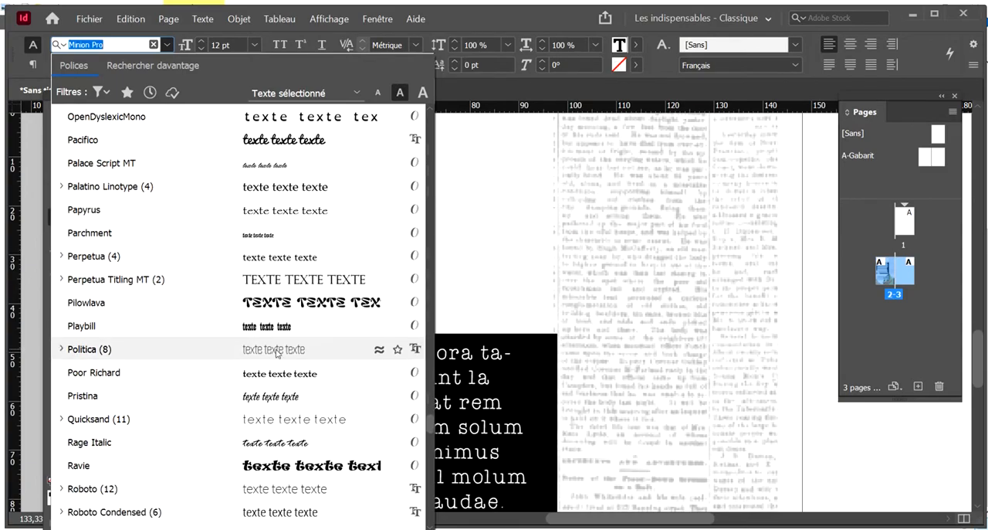
scroll(276, 353, down, 5)
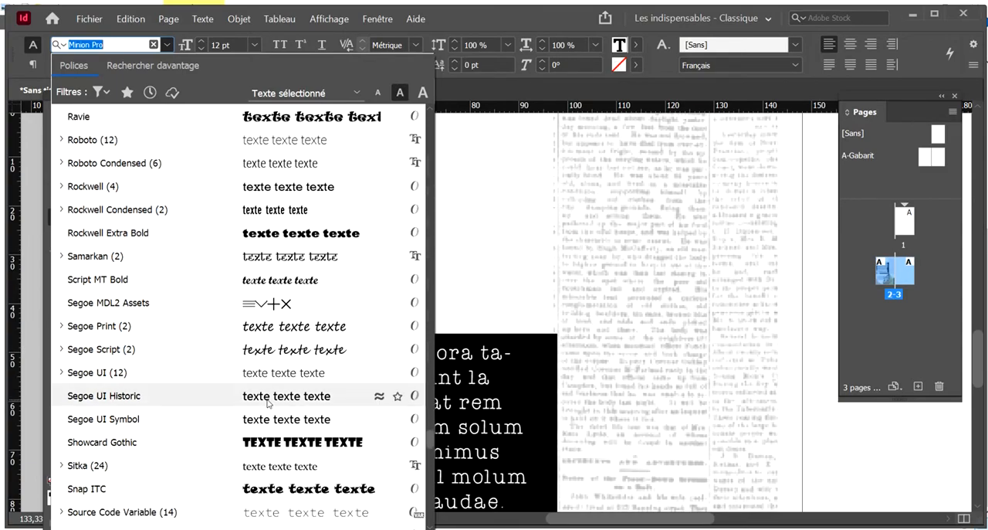
click(272, 142)
click(282, 44)
key(Escape)
Convert the TEXTE TEXTE TEXTE title into vector outlines
drag(111, 155, 282, 225)
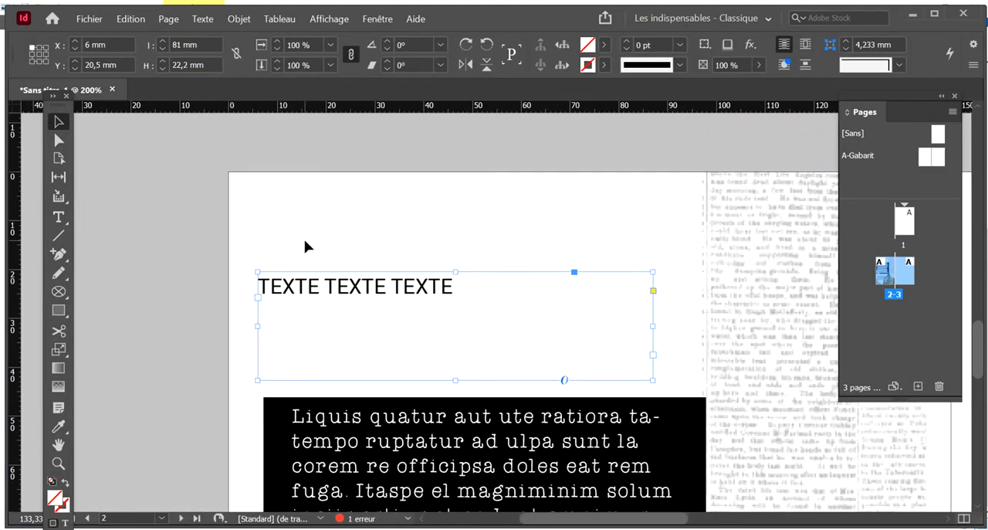
click(202, 19)
click(309, 214)
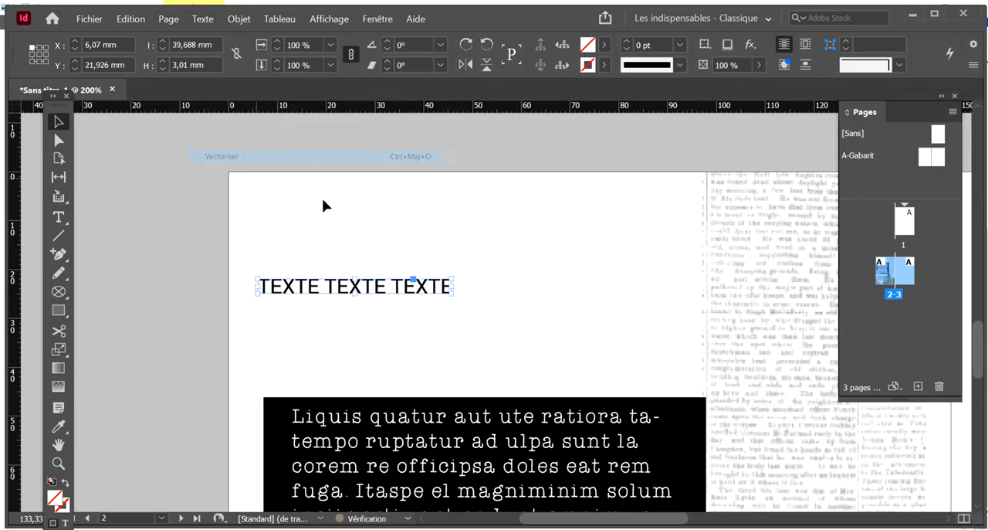
Pull anchor points of the third word's first T outward, forming one spike above the letter and another below it
click(67, 144)
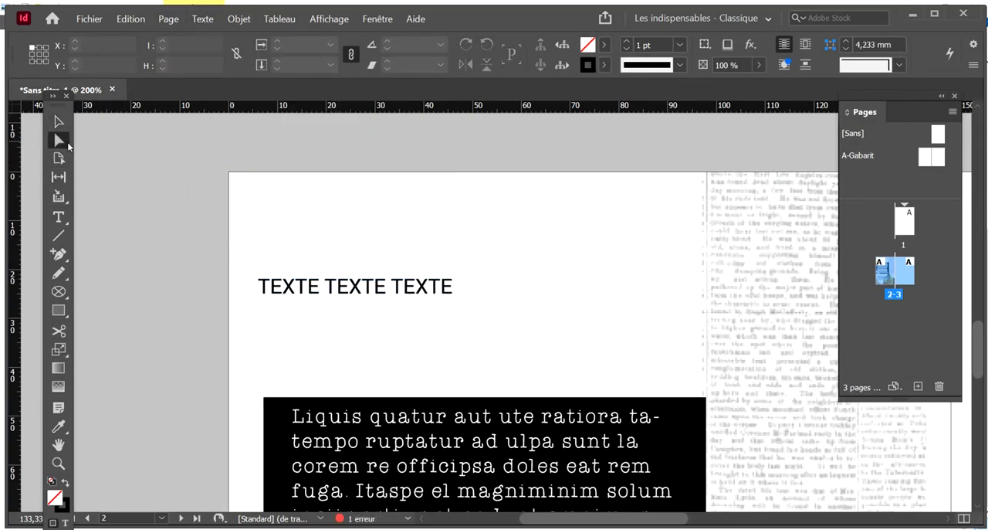
key(ctrl+equal)
key(ctrl+equal)
key(ctrl+equal)
key(ctrl+equal)
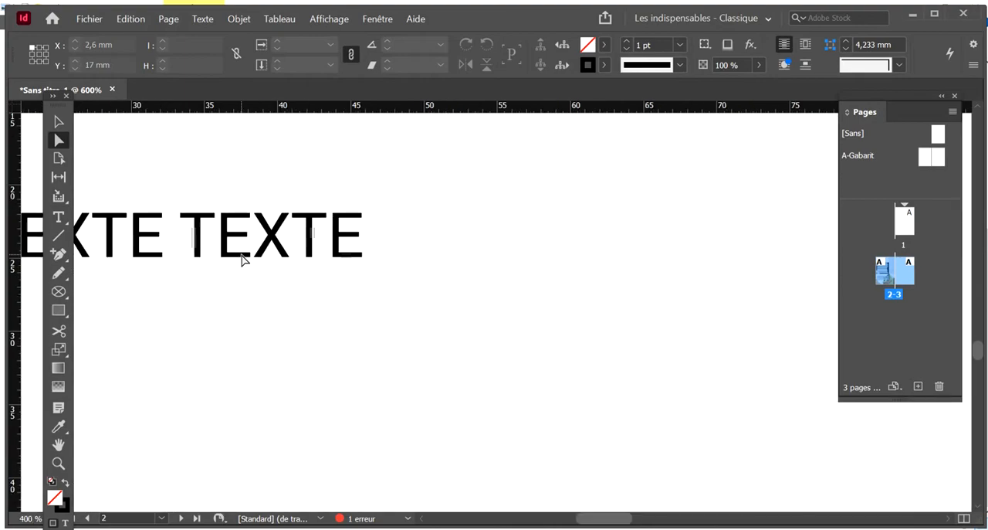
drag(303, 270, 458, 301)
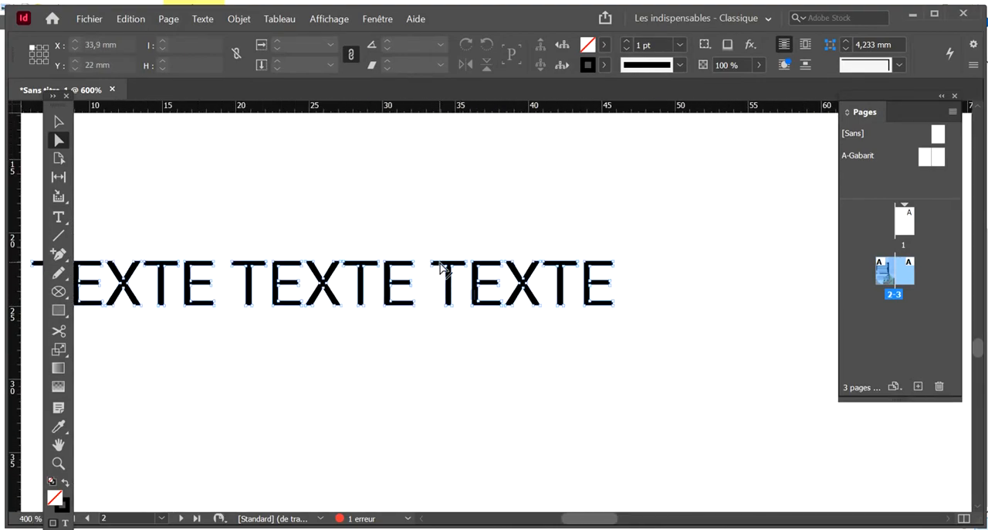
drag(448, 268, 520, 266)
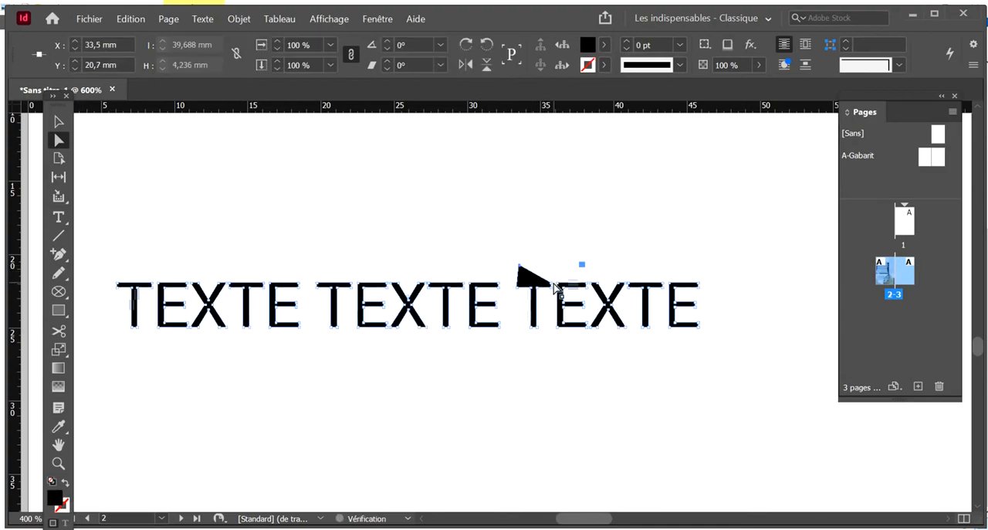
drag(538, 329, 563, 354)
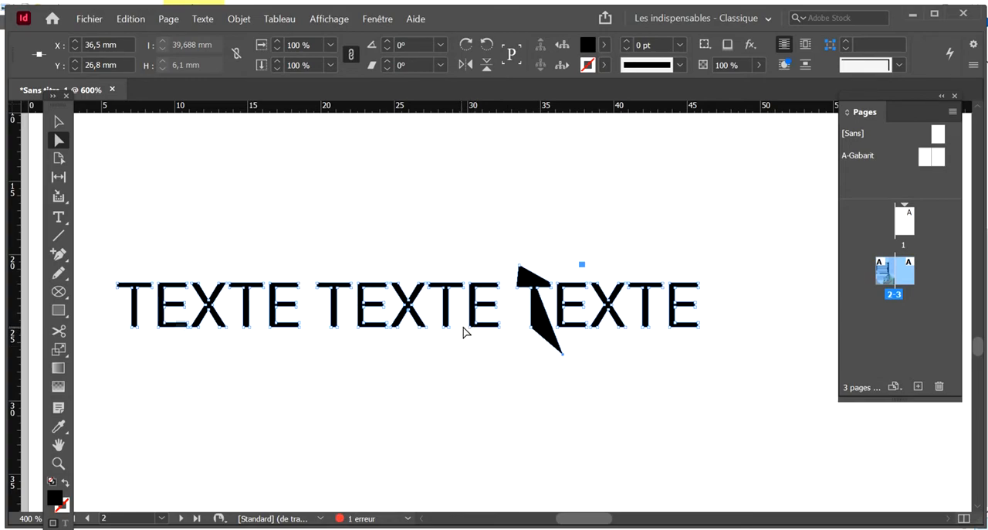
Pull anchor points of letters in the second and first words of the title outward into irregular spikes above and below the line
drag(470, 330, 351, 348)
click(352, 354)
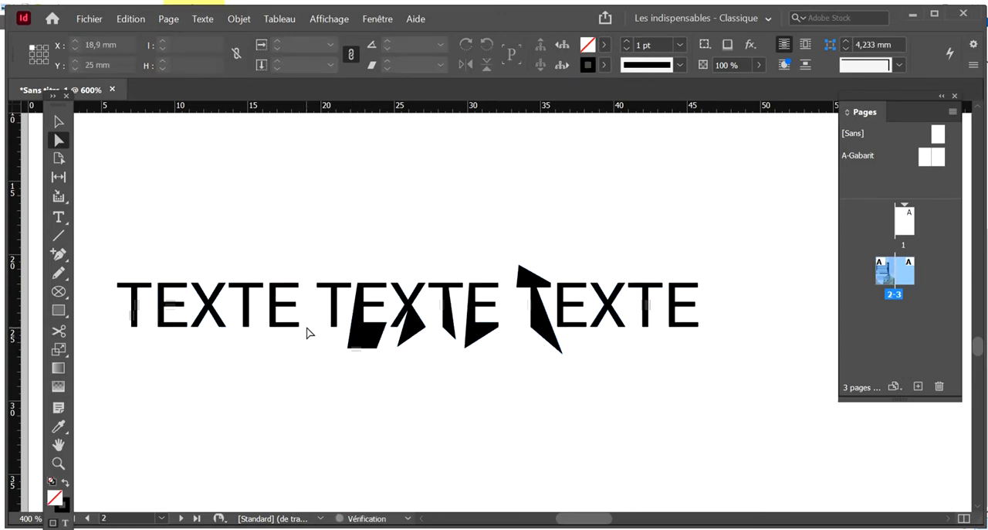
drag(300, 328, 306, 347)
drag(248, 327, 262, 346)
click(200, 287)
drag(200, 287, 220, 266)
drag(159, 285, 169, 255)
drag(153, 285, 155, 259)
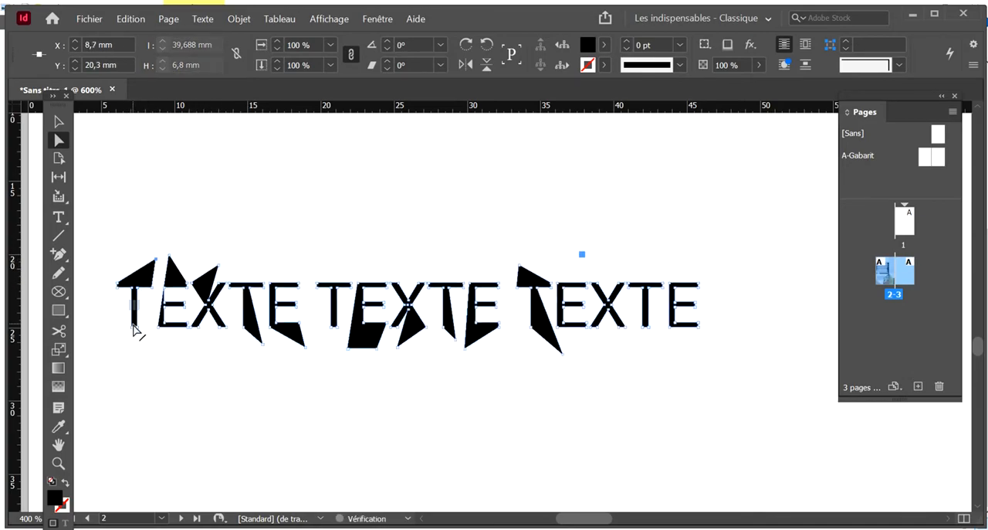
mouse_move(137, 327)
mouse_down()
mouse_move(145, 348)
mouse_move(137, 335)
mouse_up()
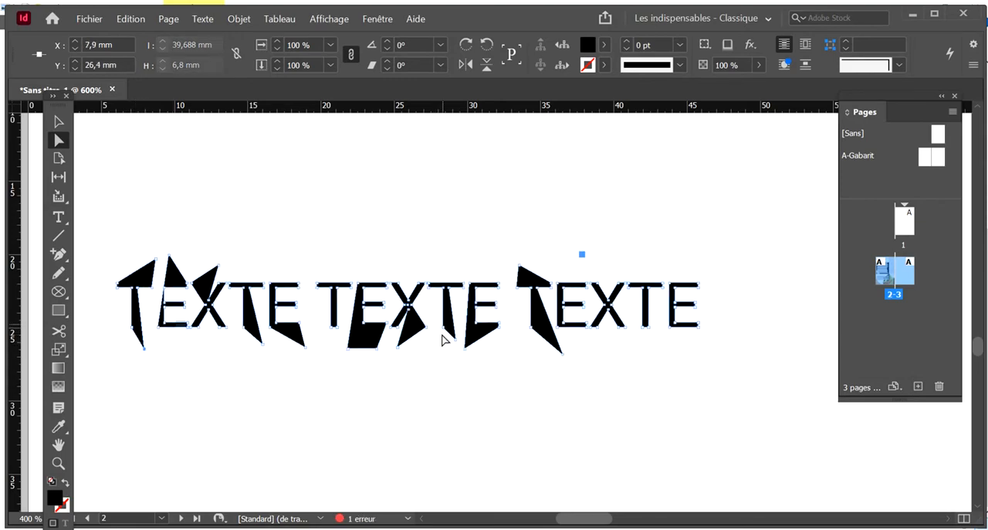
Pull anchor points at the tops of the X and last T in the title's third word upward into spikes
click(492, 238)
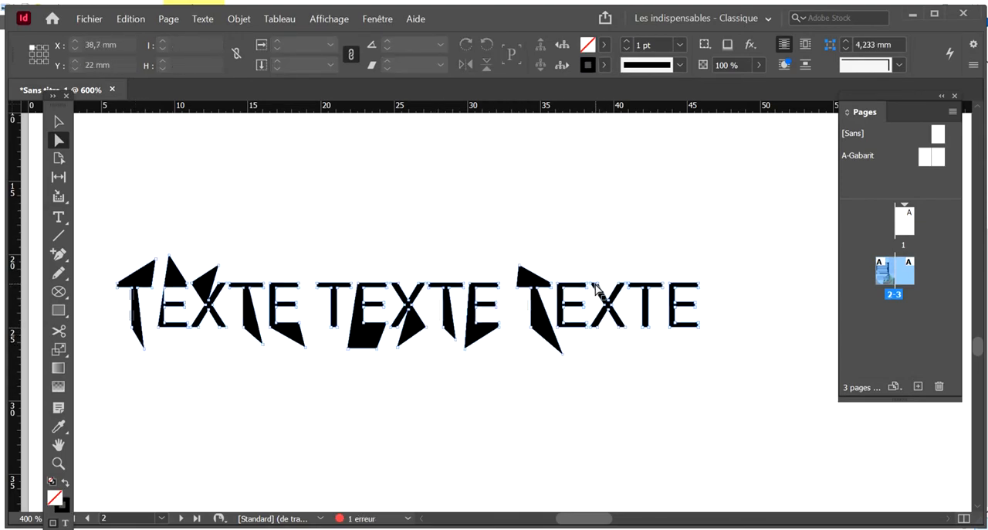
drag(598, 284, 610, 261)
click(657, 278)
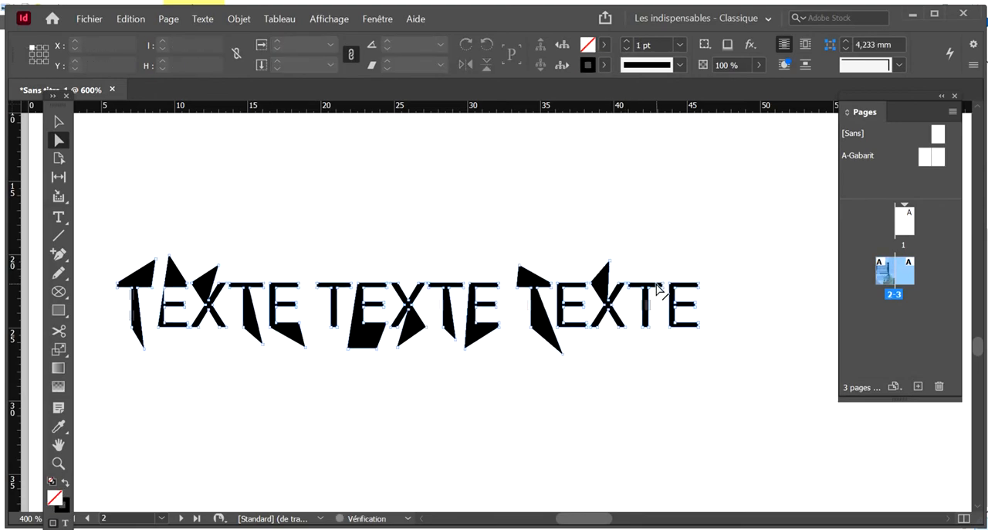
drag(665, 289, 665, 251)
click(684, 267)
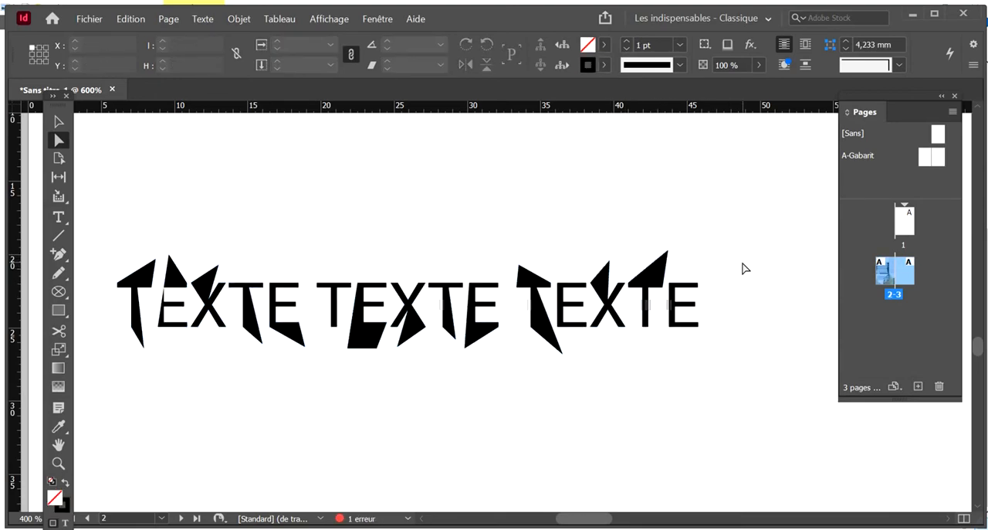
Enlarge the distorted outlined title on page 2 to 75.406 × 13.49 mm
key(ctrl+1)
key(v)
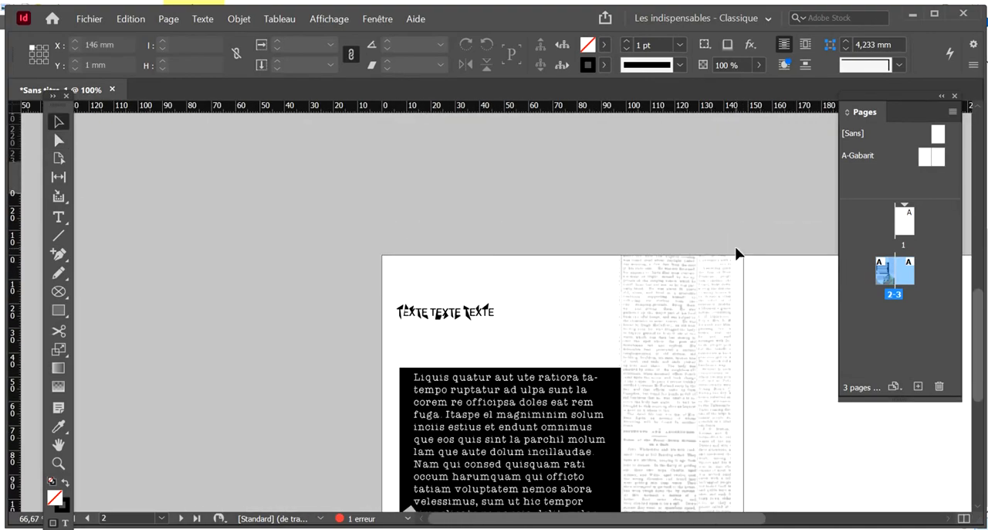
drag(367, 274, 583, 335)
click(629, 282)
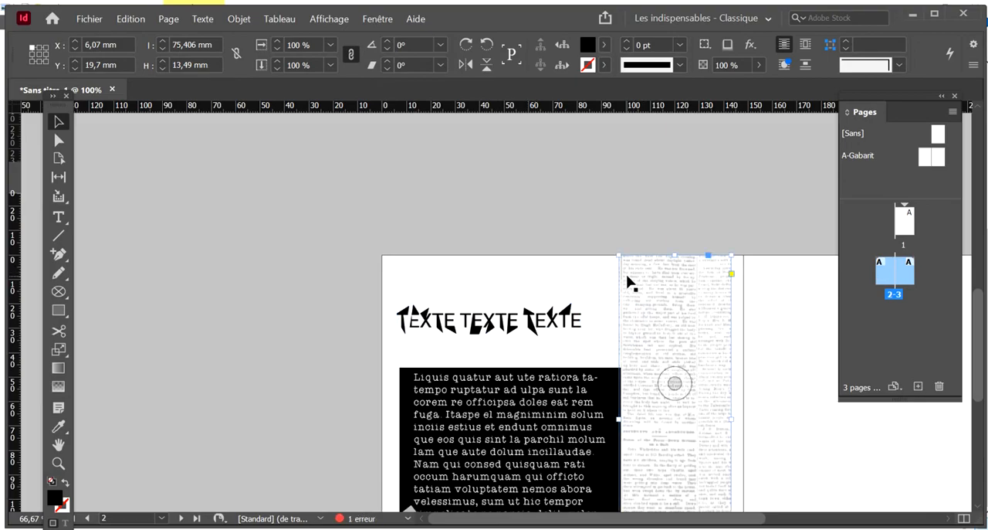
Examine the distorted title within the page 2 layout, up close and with the full spread in view
click(598, 269)
key(space)
drag(598, 272, 506, 185)
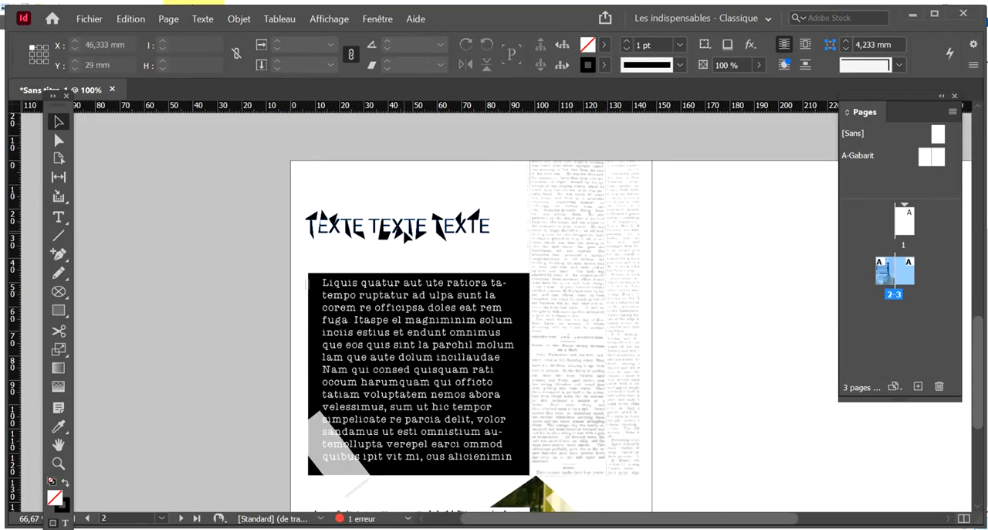
click(399, 229)
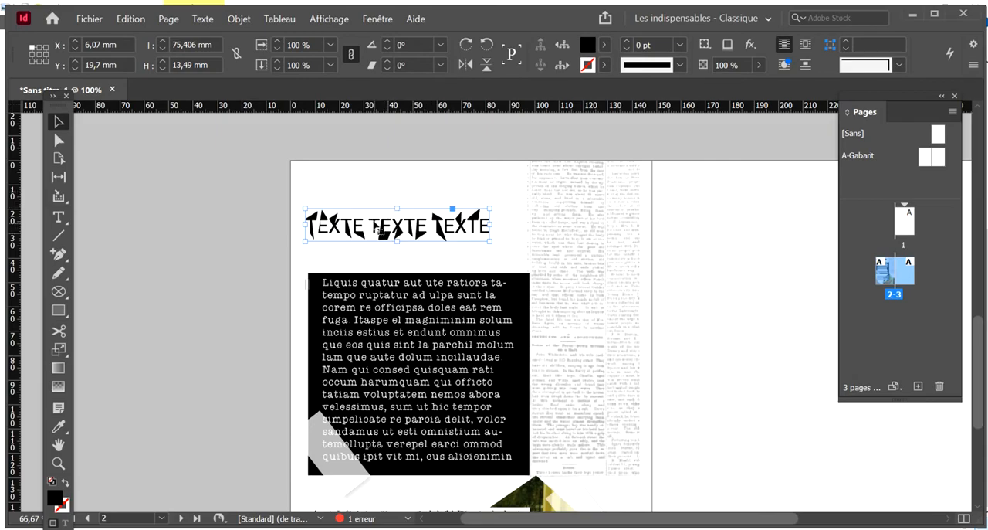
click(406, 227)
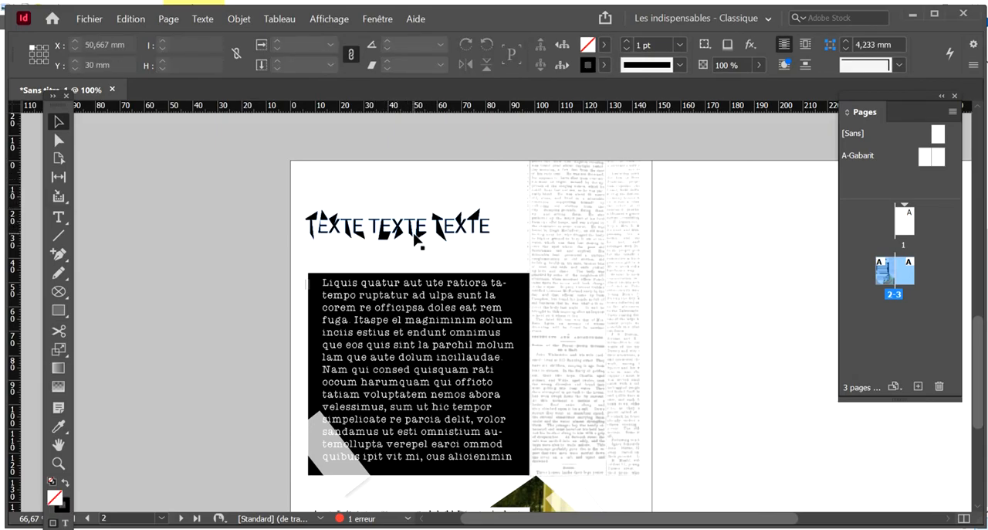
click(355, 227)
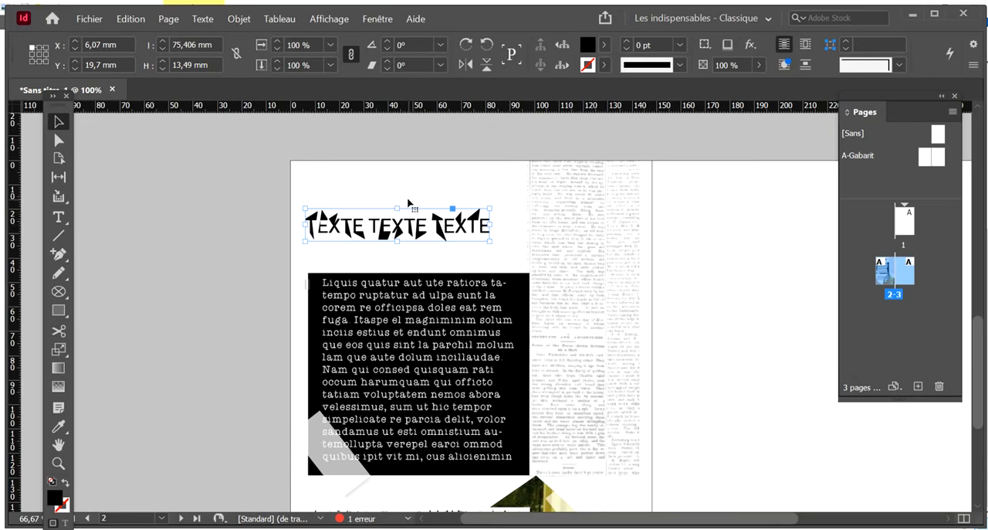
click(442, 181)
drag(525, 234, 453, 198)
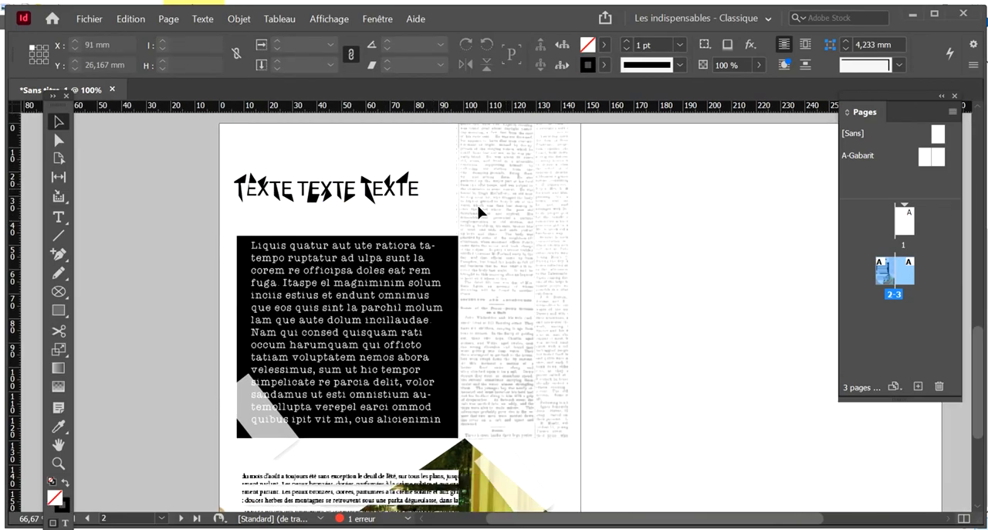
drag(545, 279, 510, 243)
key(ctrl+minus)
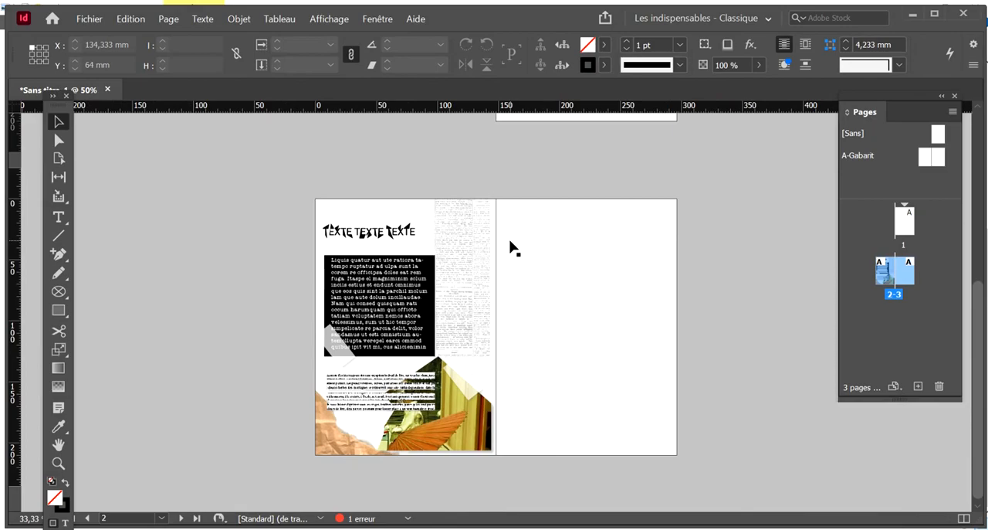
drag(425, 212, 461, 256)
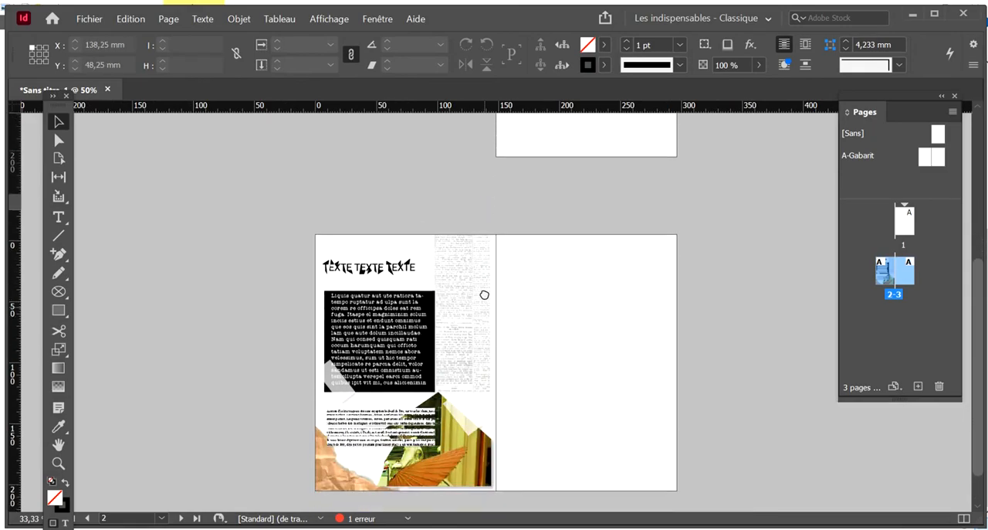
drag(485, 294, 506, 262)
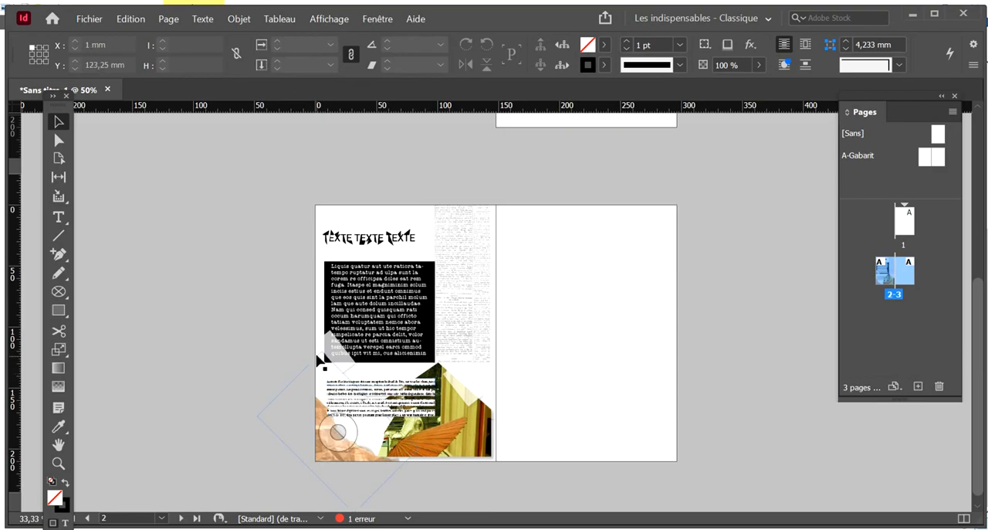
click(60, 145)
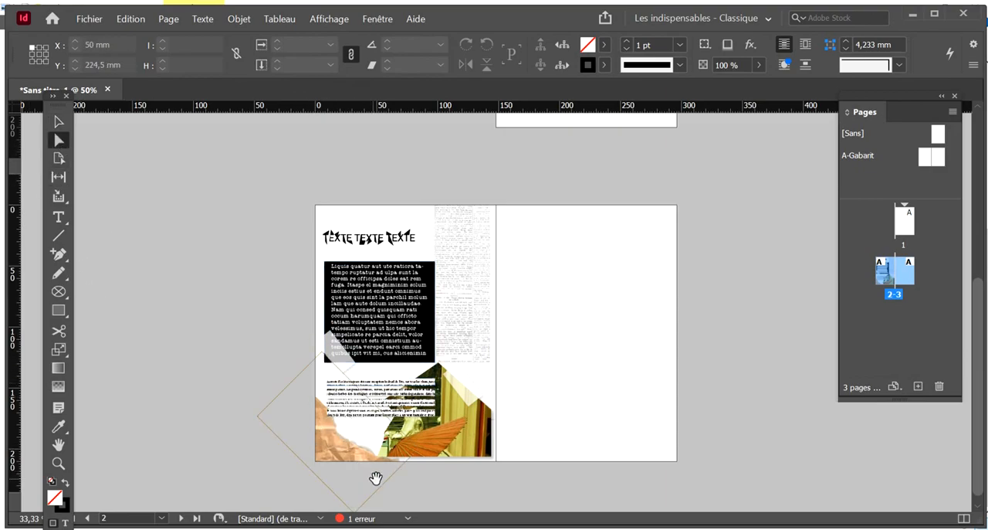
key(v)
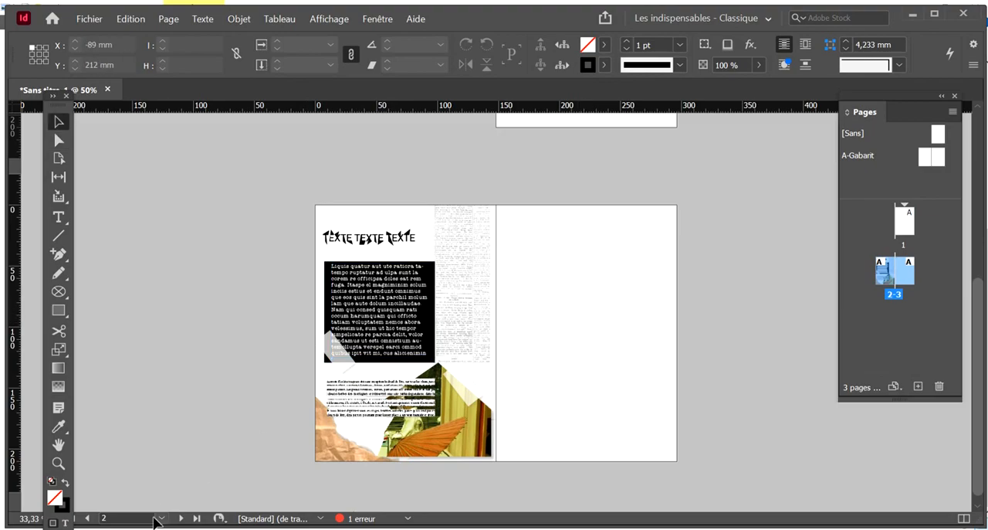
click(841, 529)
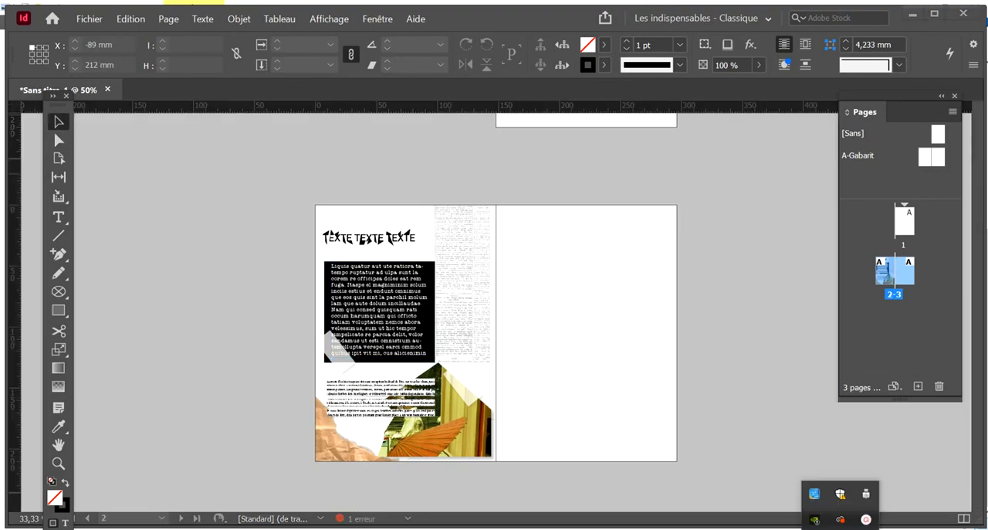